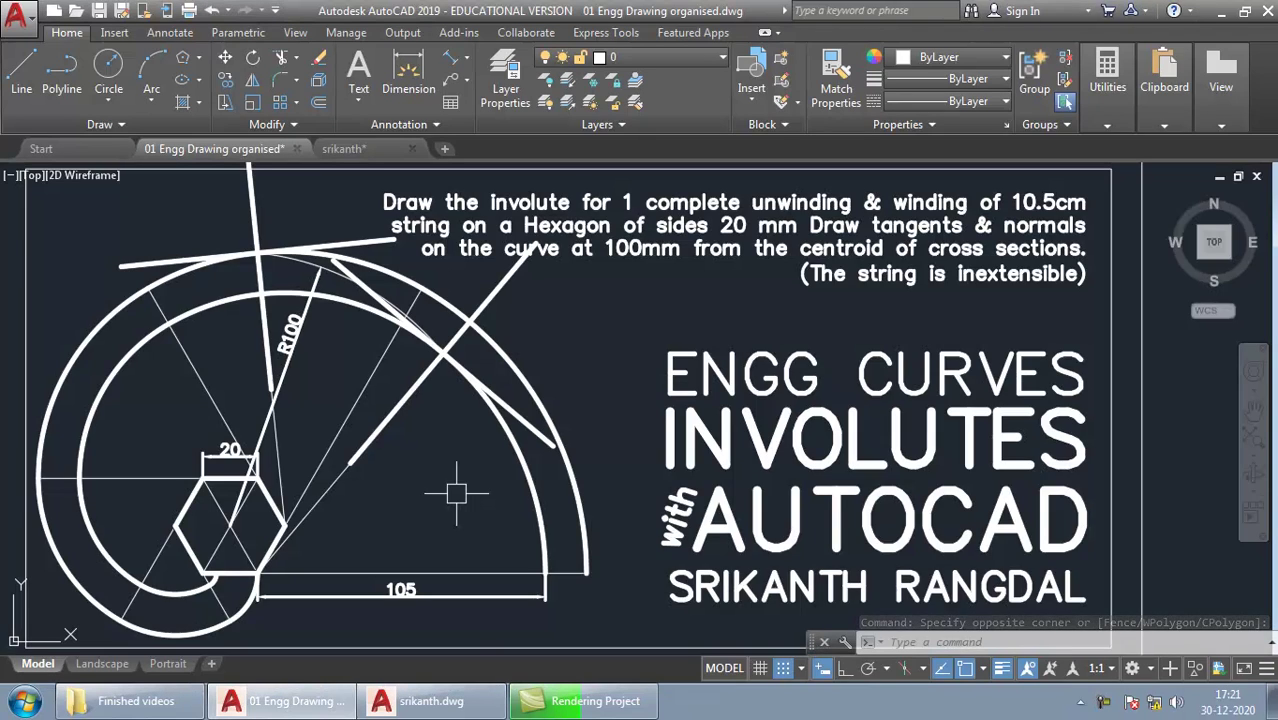
Step: Select the problem statement text in the current drawing, then deselect it
click(458, 494)
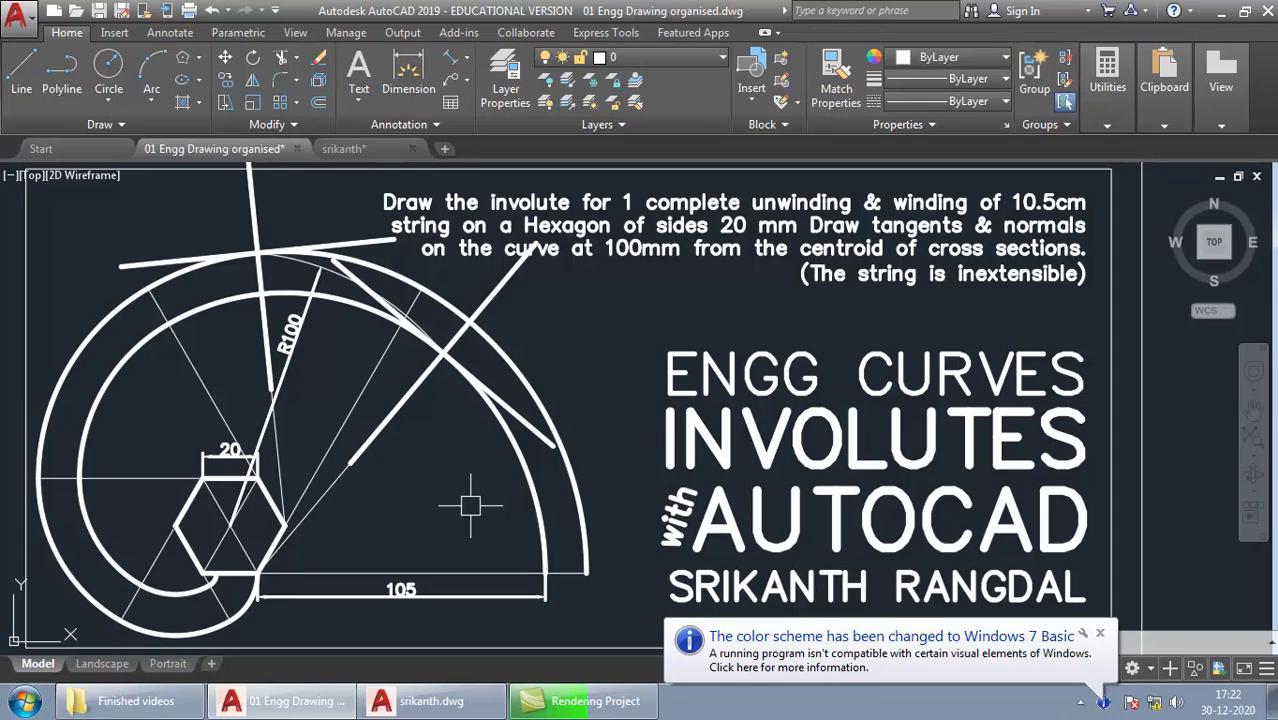
click(667, 250)
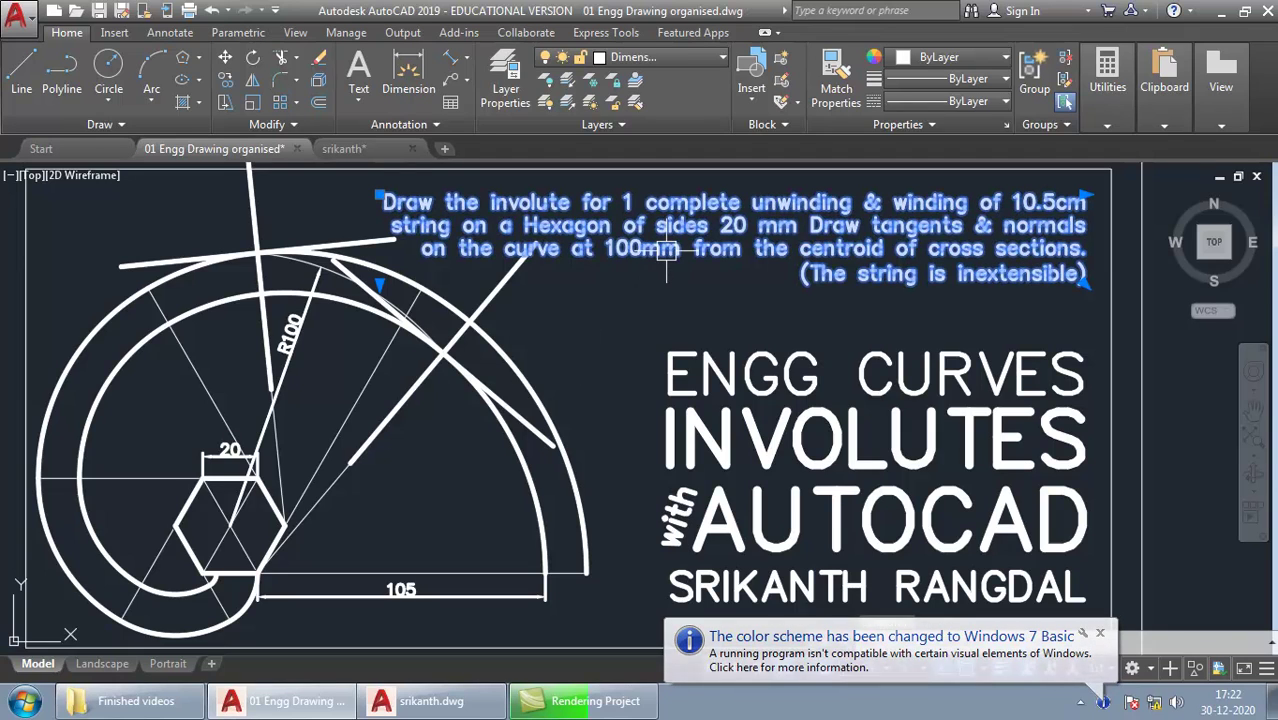
key(Escape)
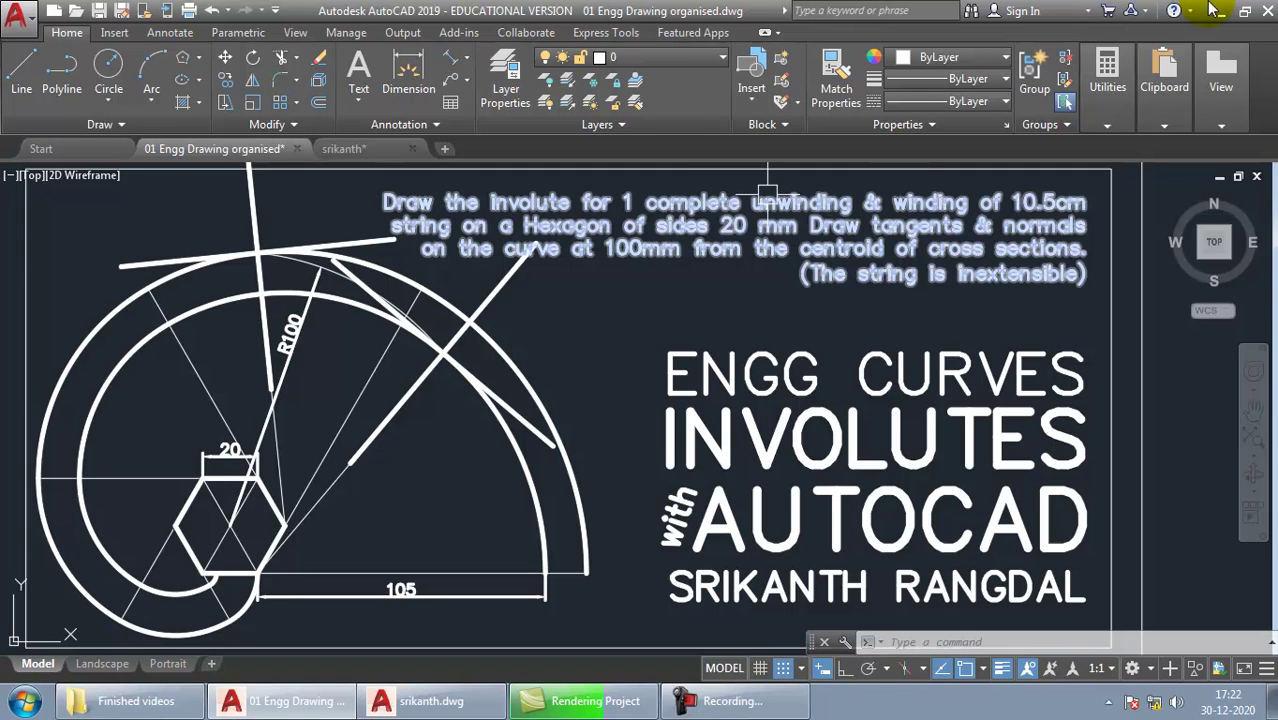
Step: Open the lab drawing template from the desktop and maximize the new Drawing10 window
click(1219, 13)
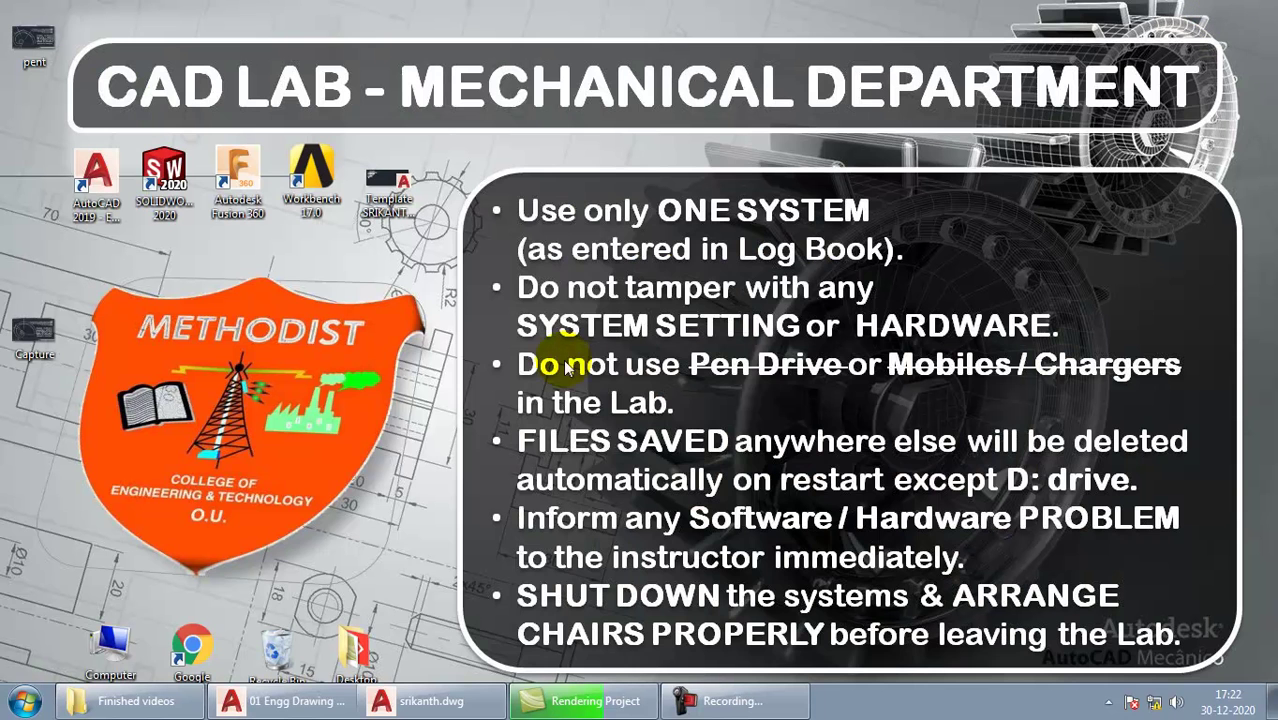
click(398, 200)
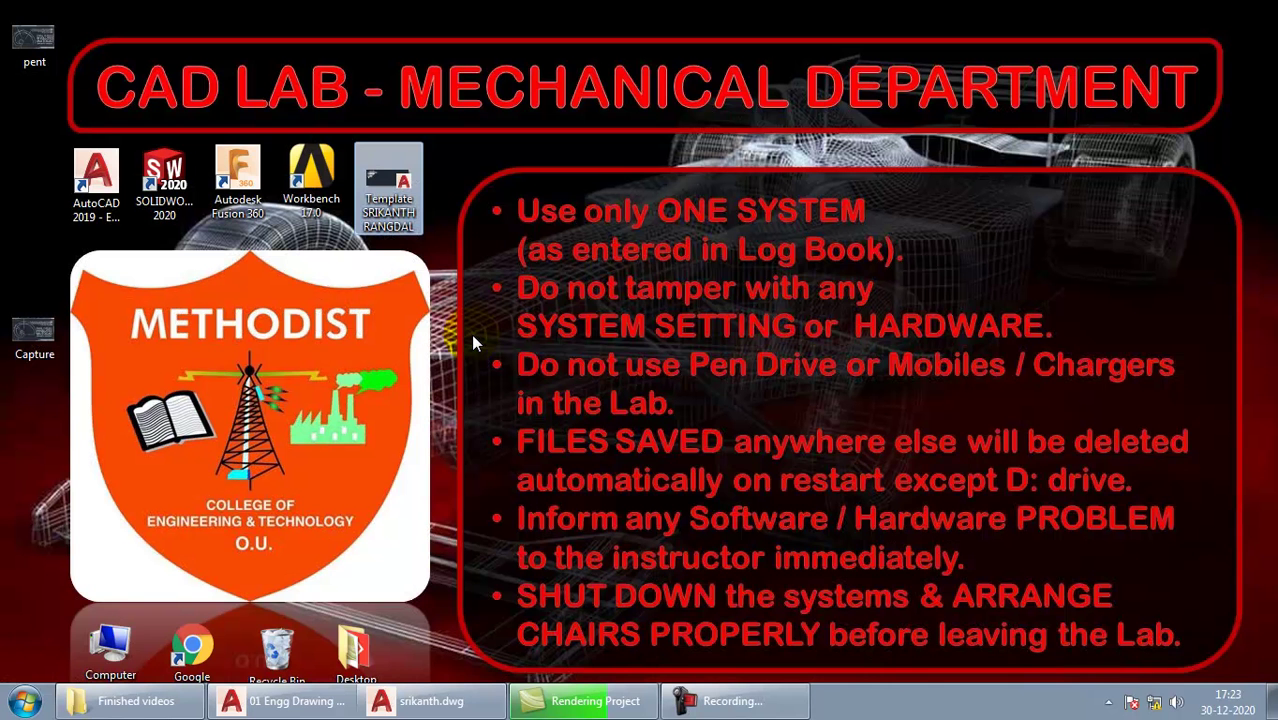
double_click(397, 181)
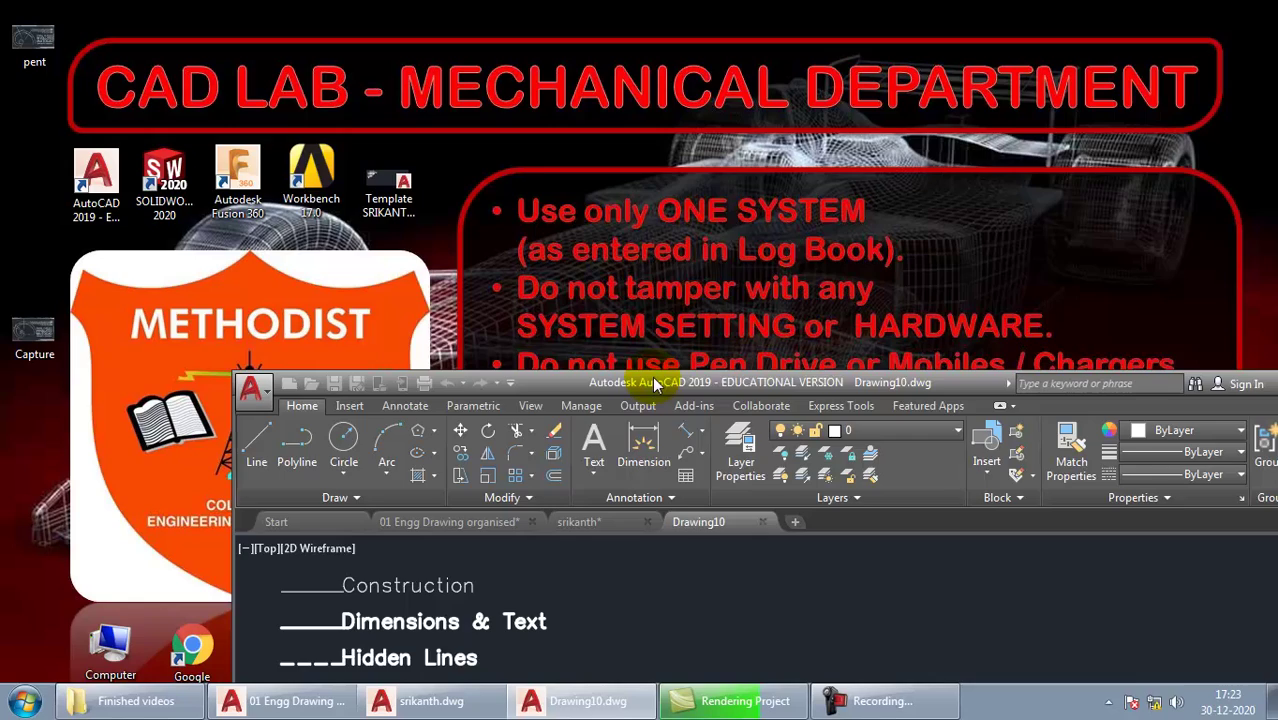
double_click(652, 380)
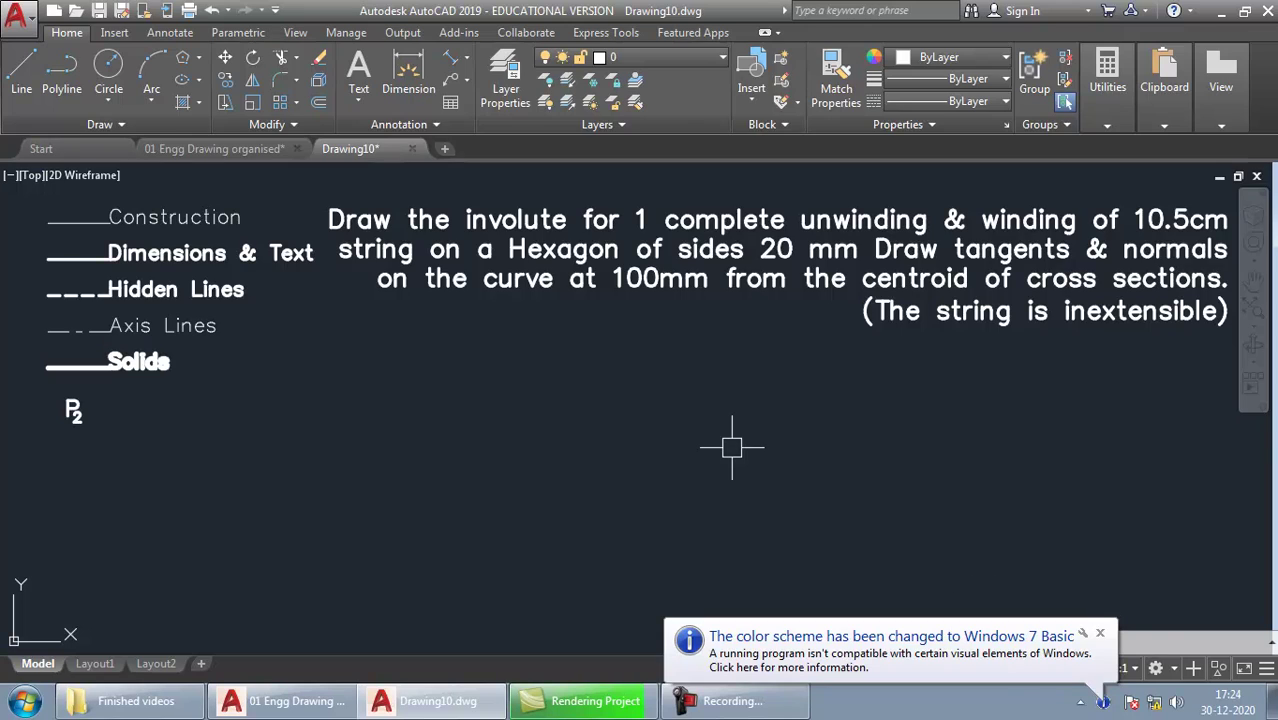
Step: Dismiss the Windows colour scheme notification balloon
click(1099, 633)
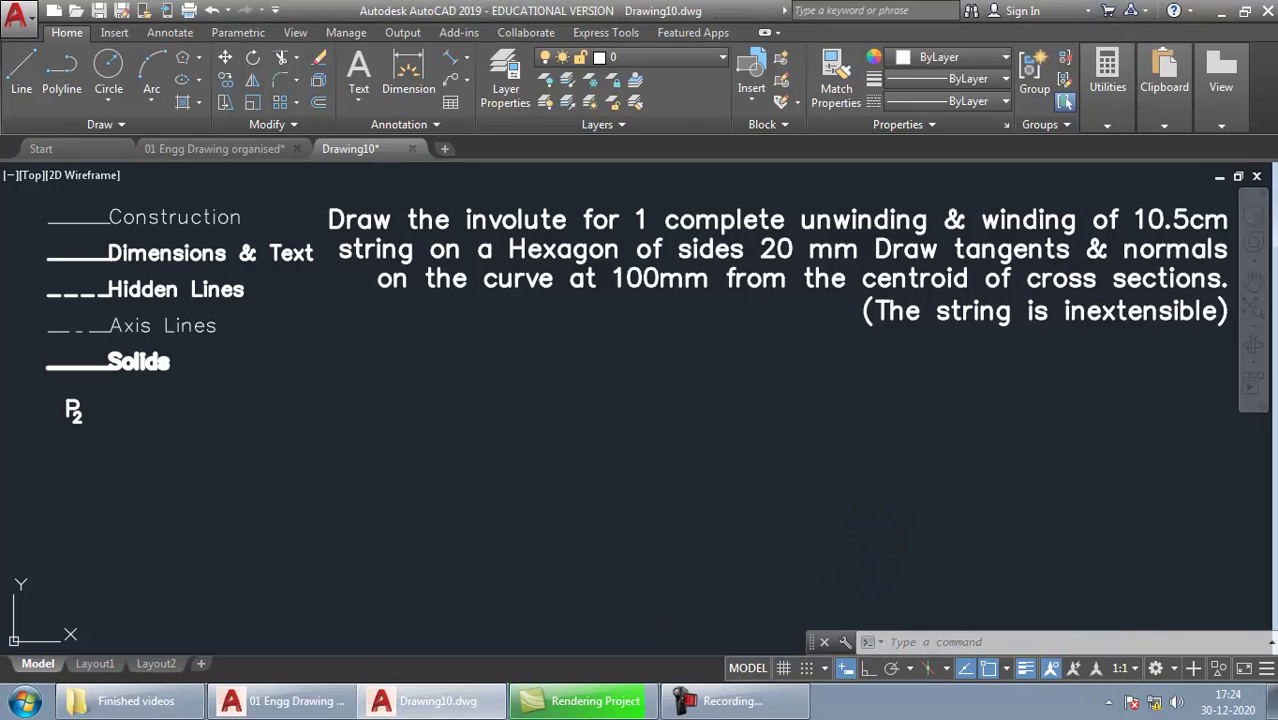
Step: Draw a six-sided polygon by edge with a horizontal 20 mm bottom side
click(866, 566)
key(Escape)
middle_drag(866, 566, 864, 365)
text(pol)
key(Return)
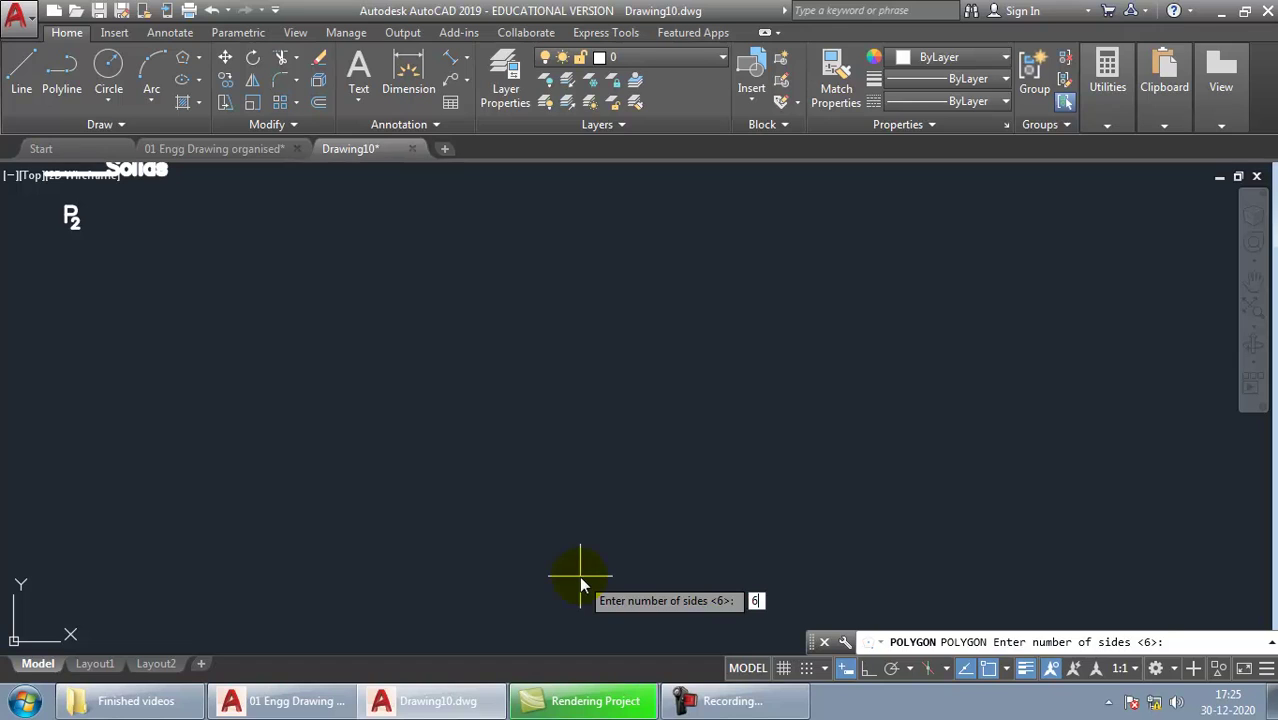
key(Return)
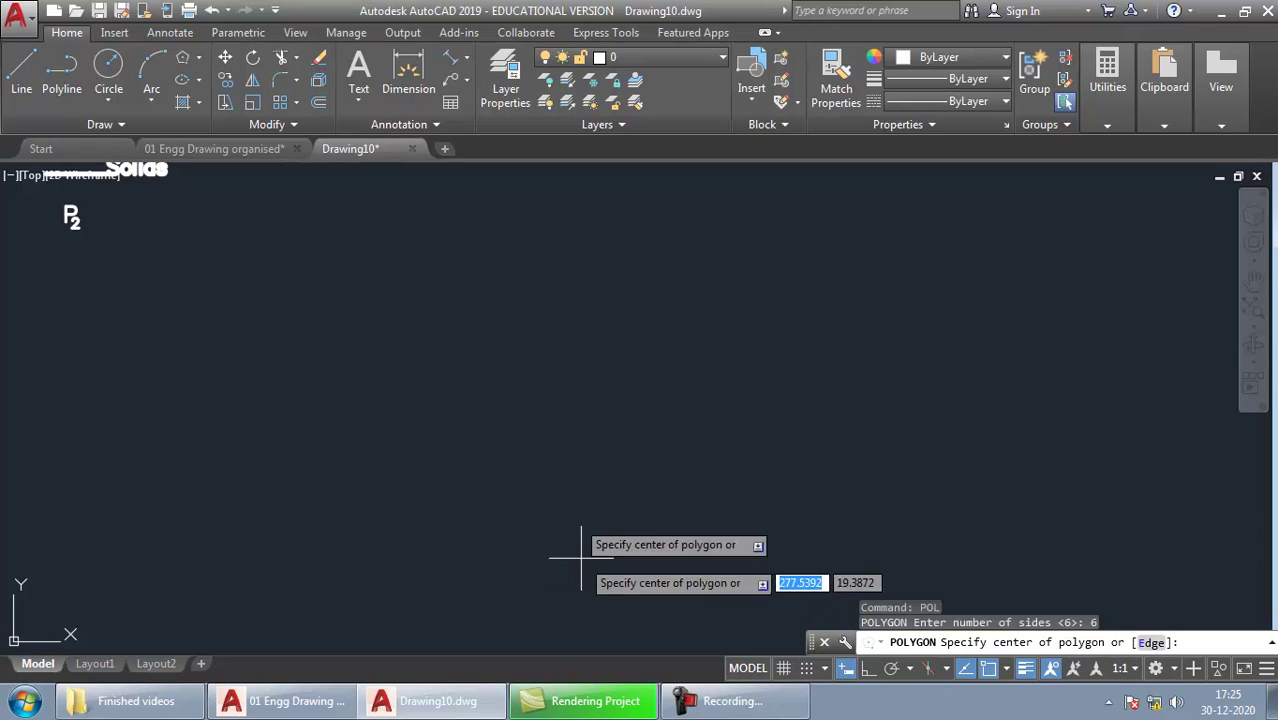
right_click(574, 456)
click(619, 317)
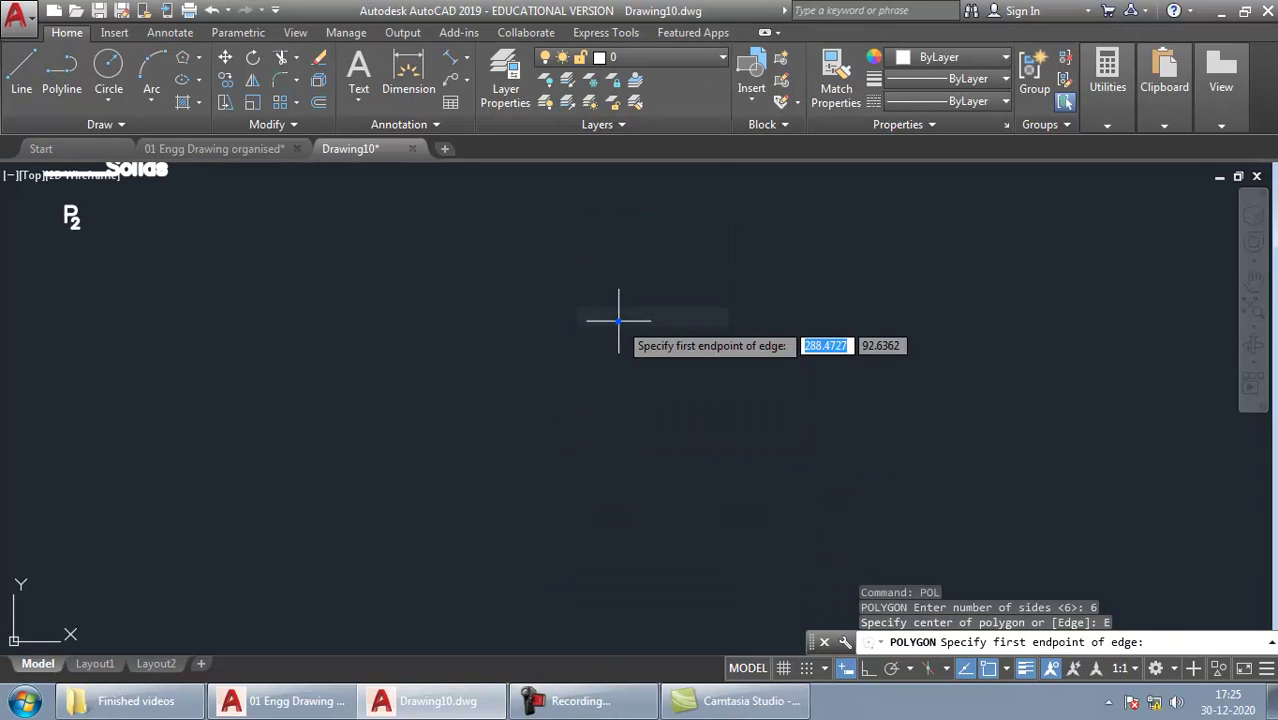
click(406, 483)
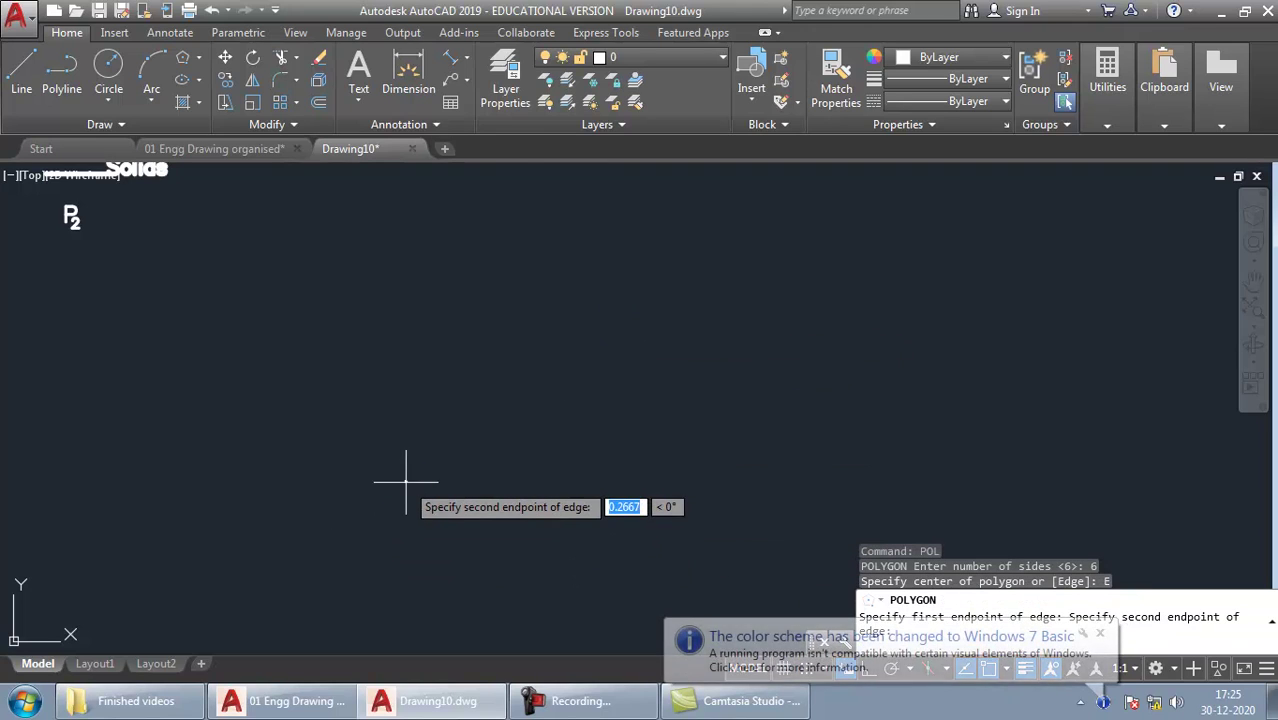
click(1099, 633)
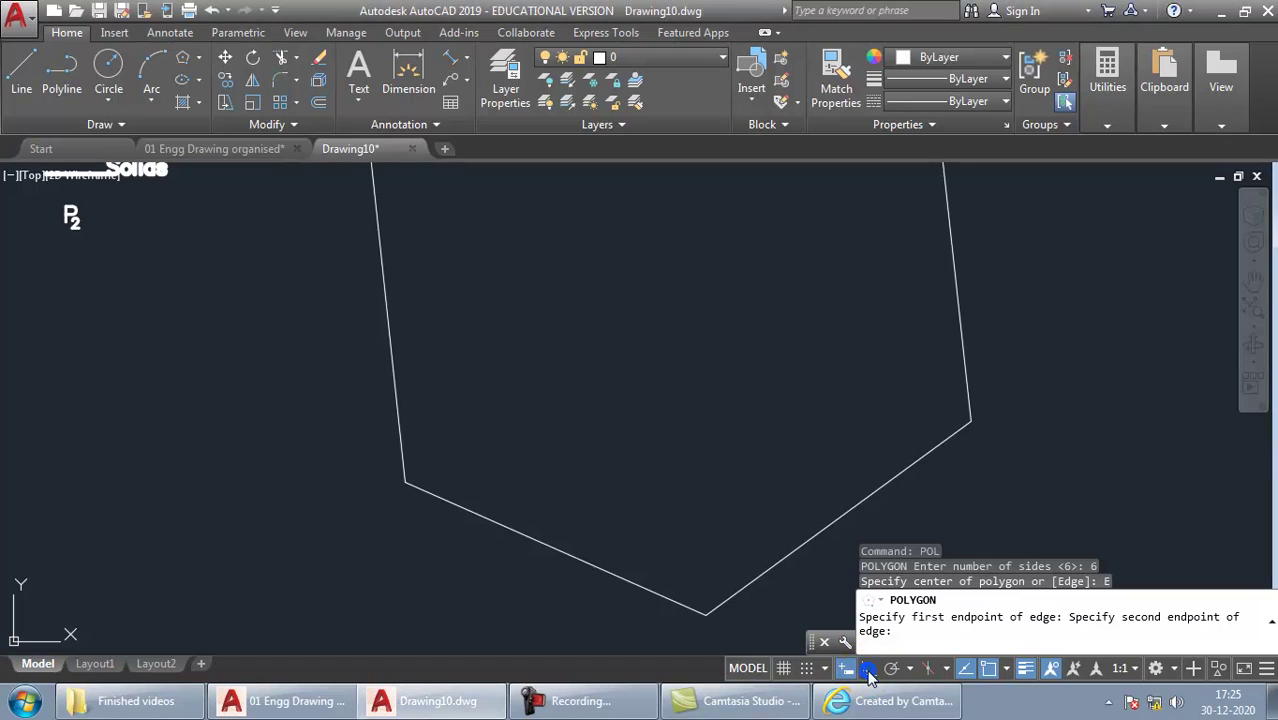
click(869, 676)
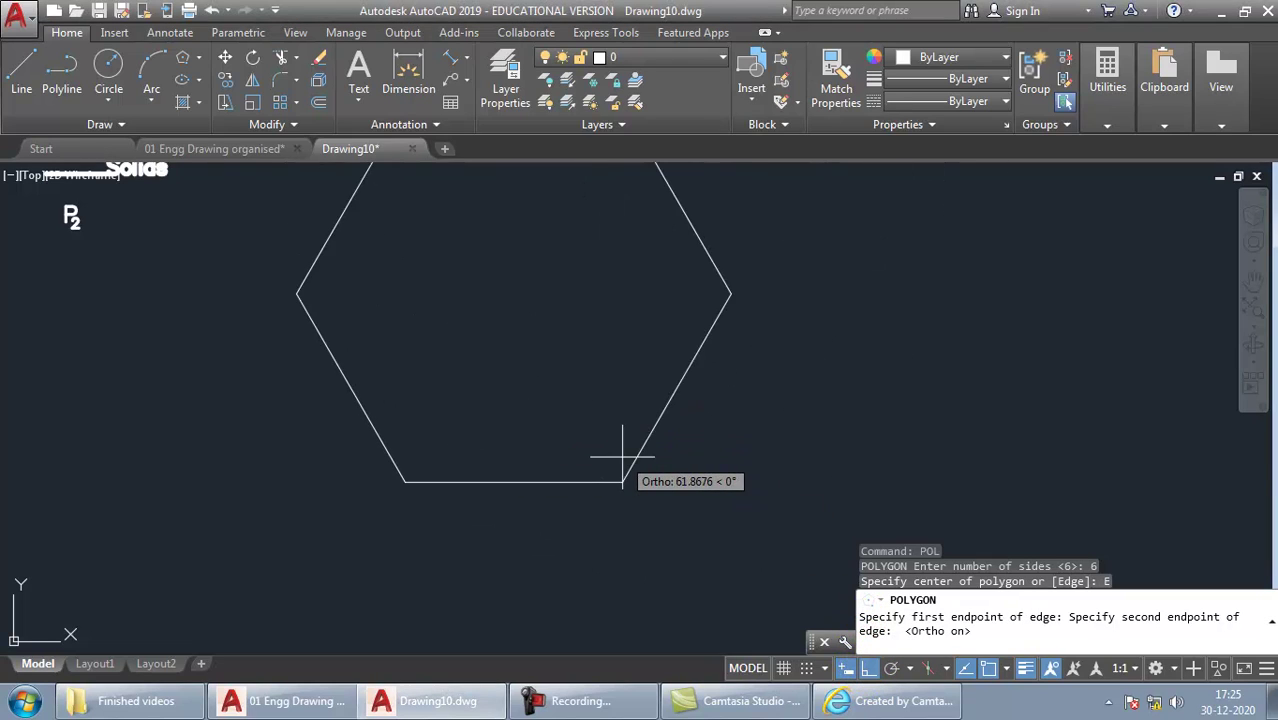
text(20)
key(Return)
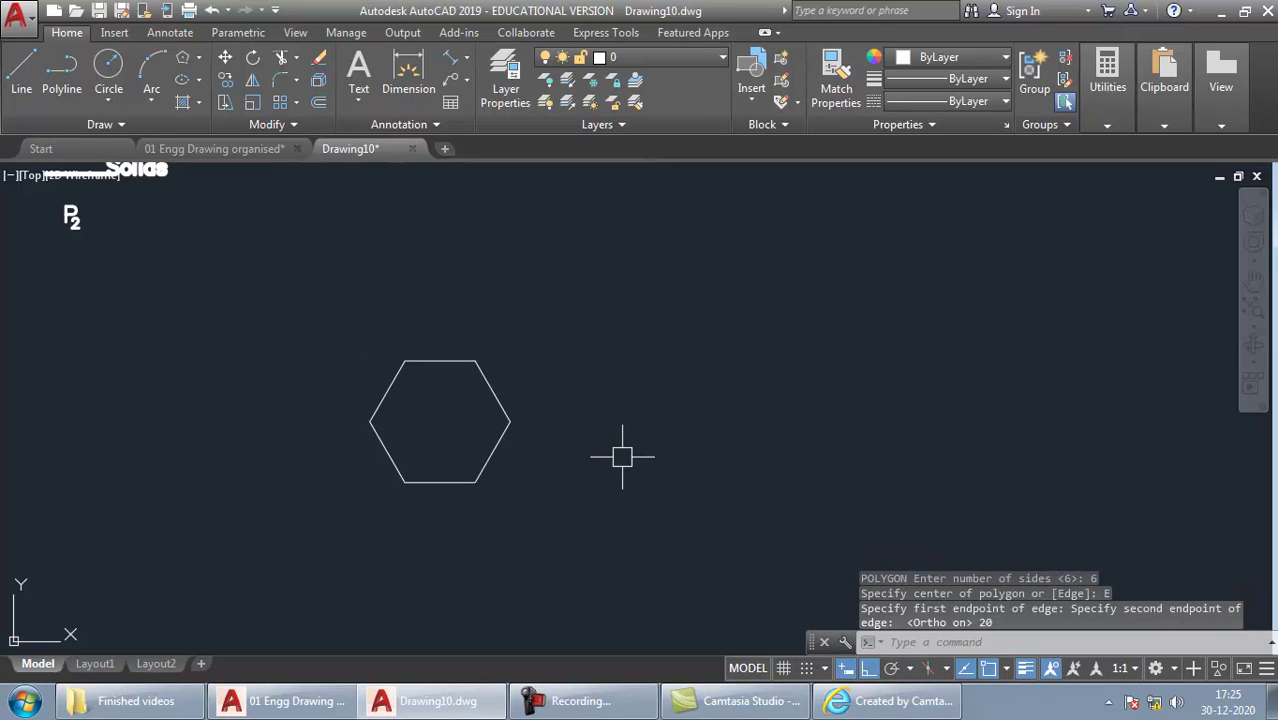
Step: Explode the hexagon into six separate edge lines with X
middle_drag(572, 361, 536, 425)
click(469, 457)
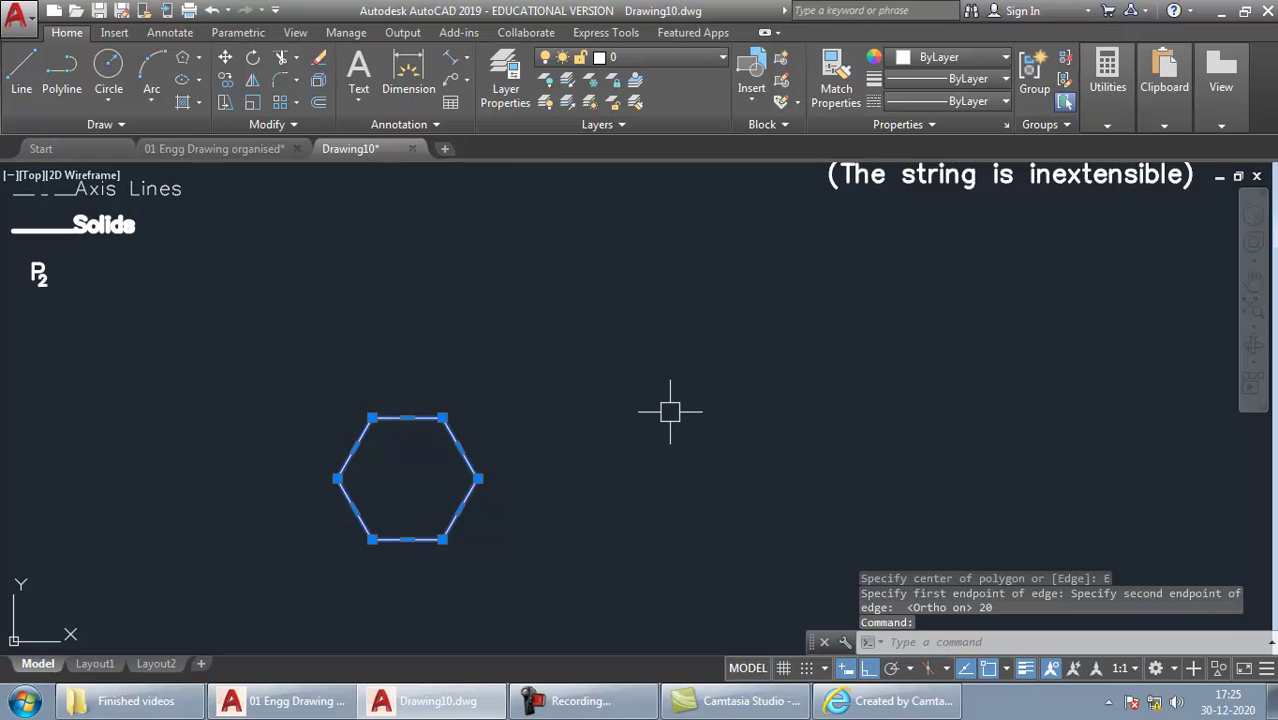
text(X)
key(Return)
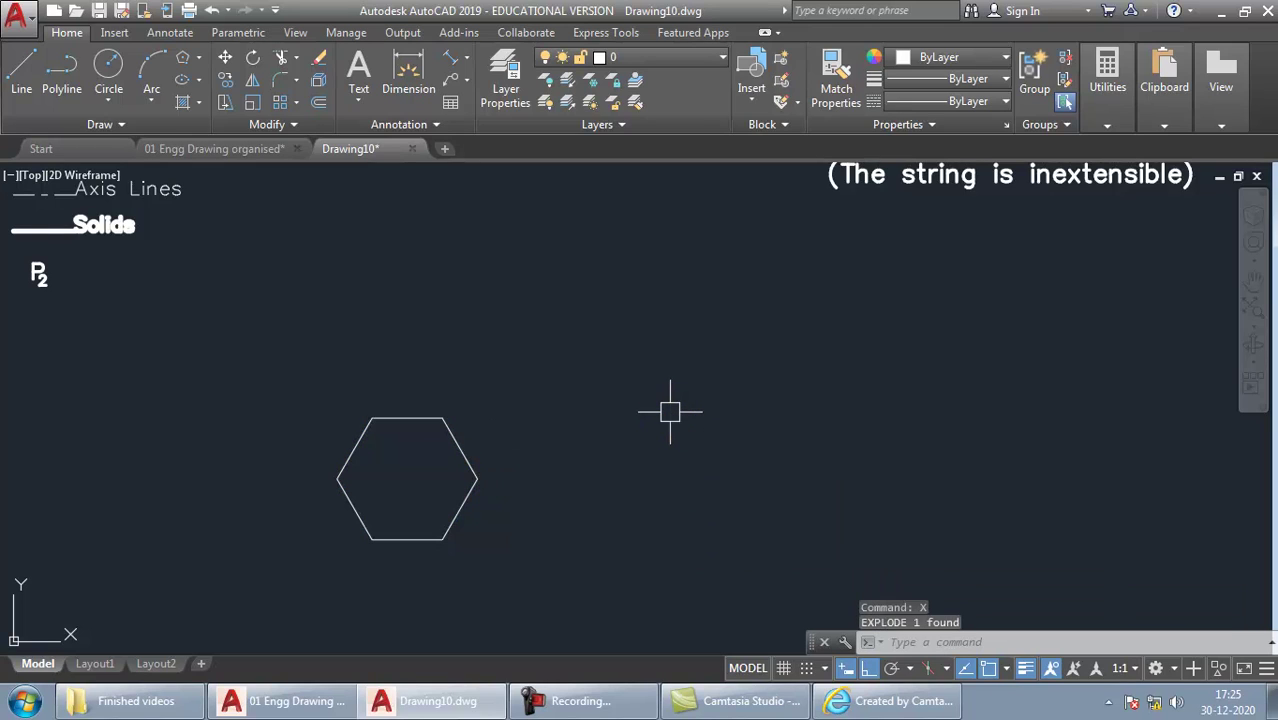
Step: Draw a circle centred on the hexagon's lower-left corner through its lower-right corner
text(c)
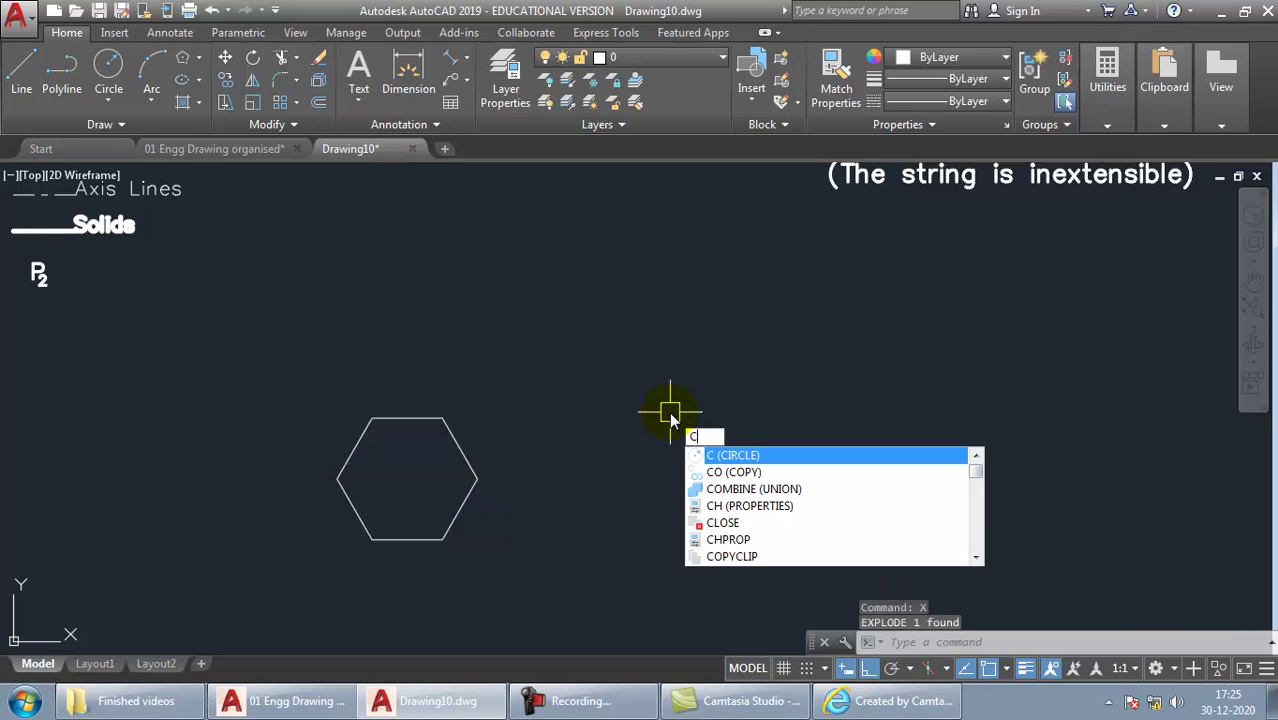
key(Return)
click(371, 540)
click(441, 540)
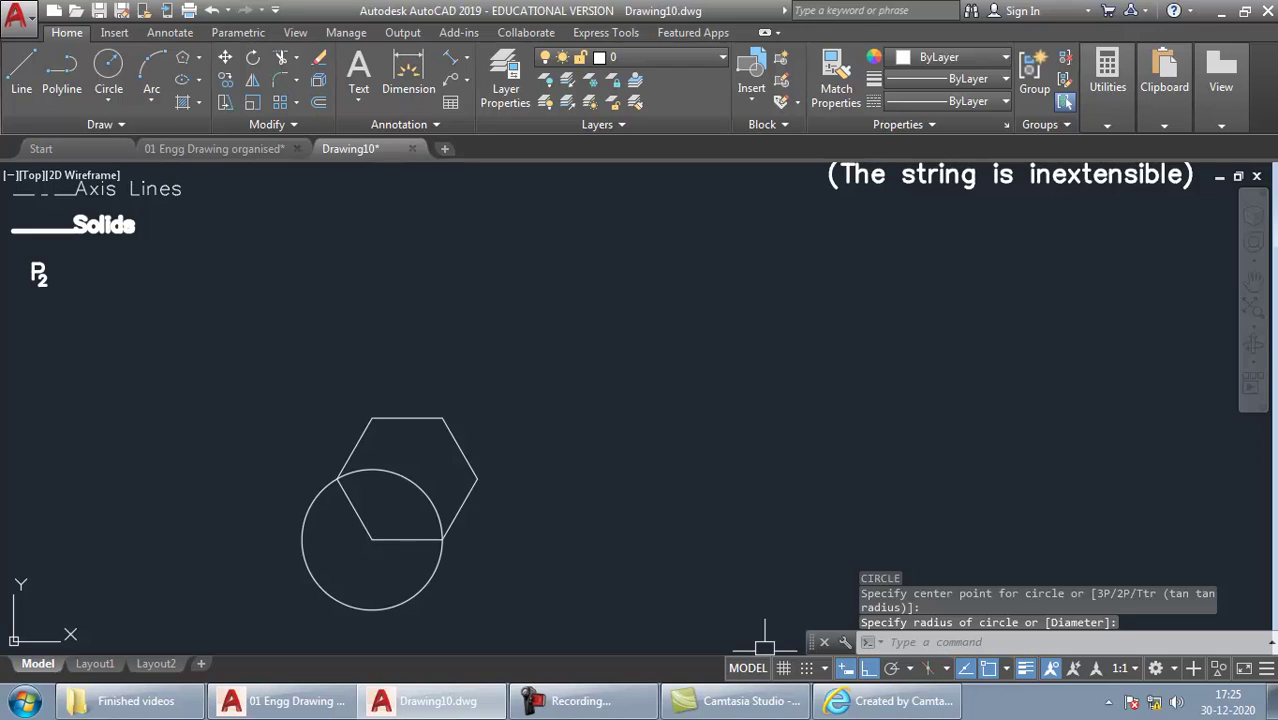
Step: Enable all object snap modes in the Object Snap Settings
click(1006, 669)
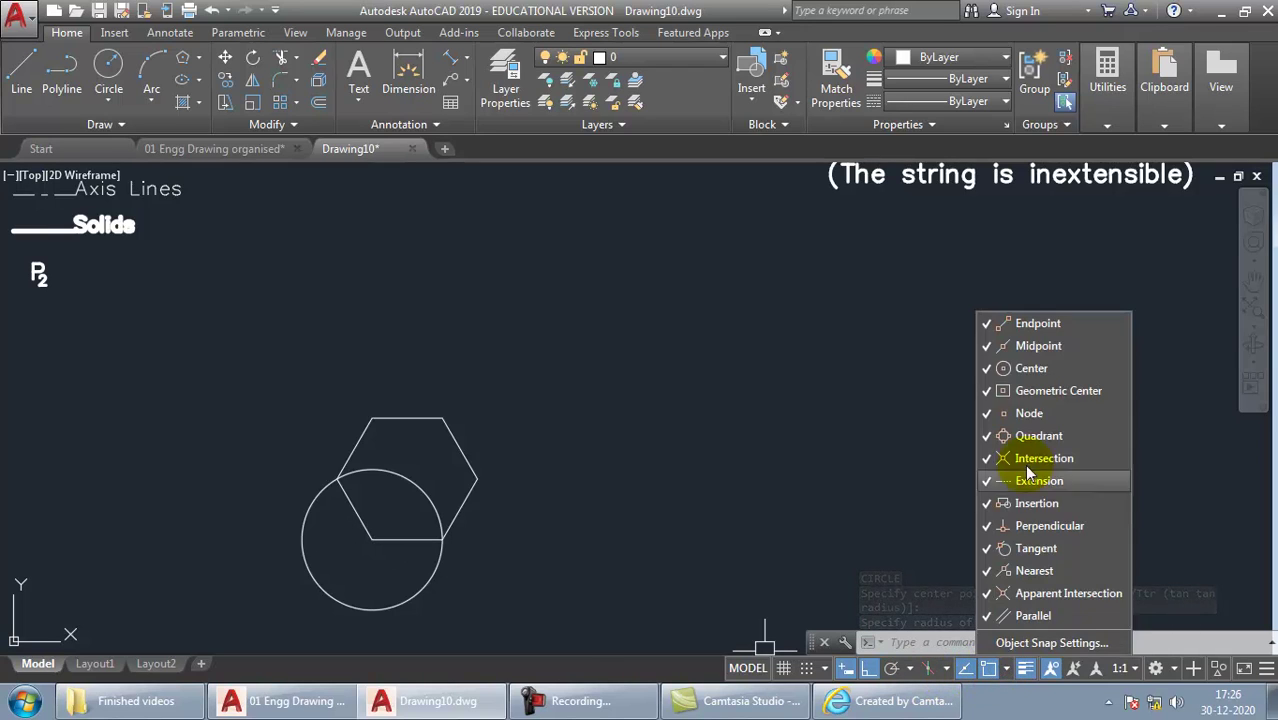
click(1040, 643)
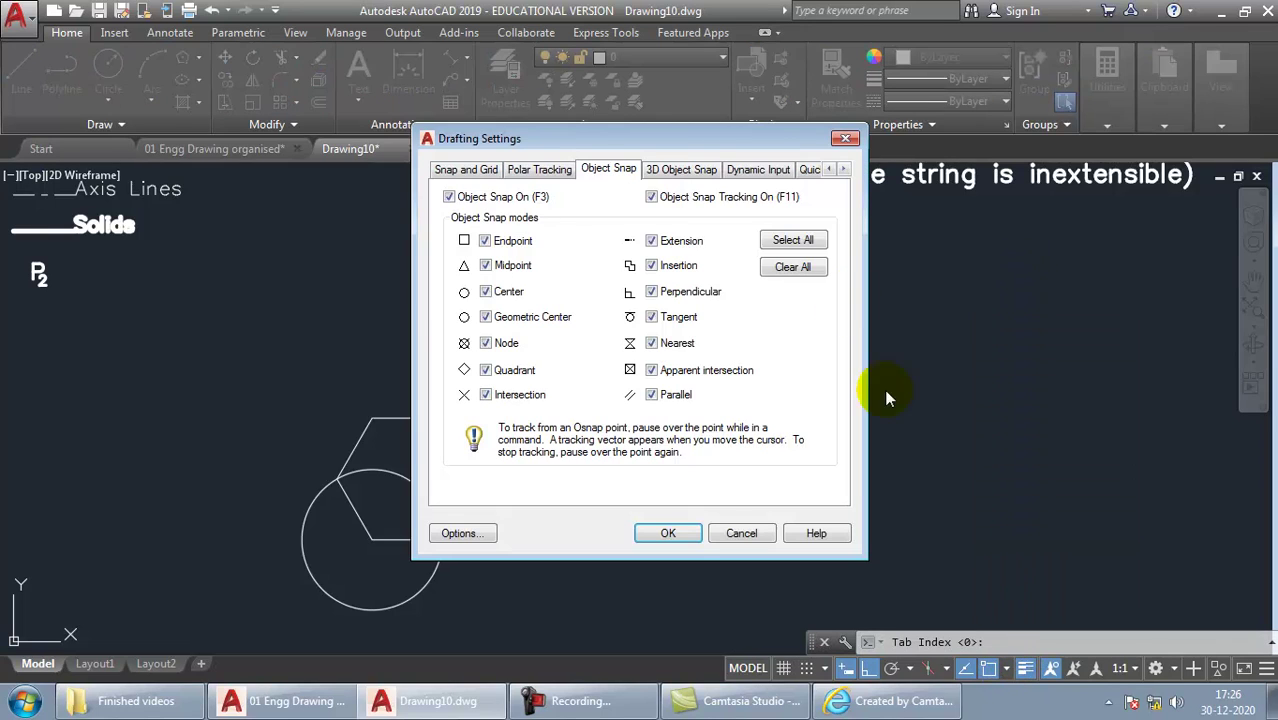
click(668, 533)
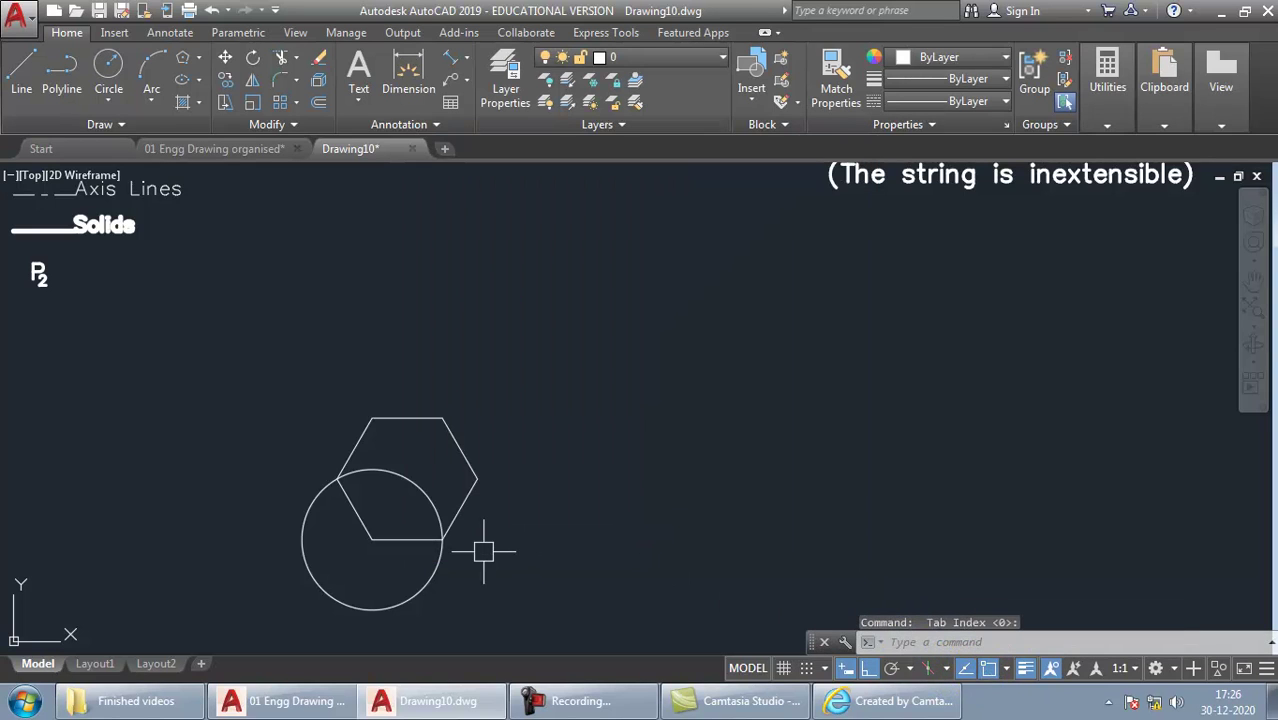
Step: Extend the lower-left hexagon edge to the first circle and trim the unneeded arcs
text(ex)
key(Return)
key(Return)
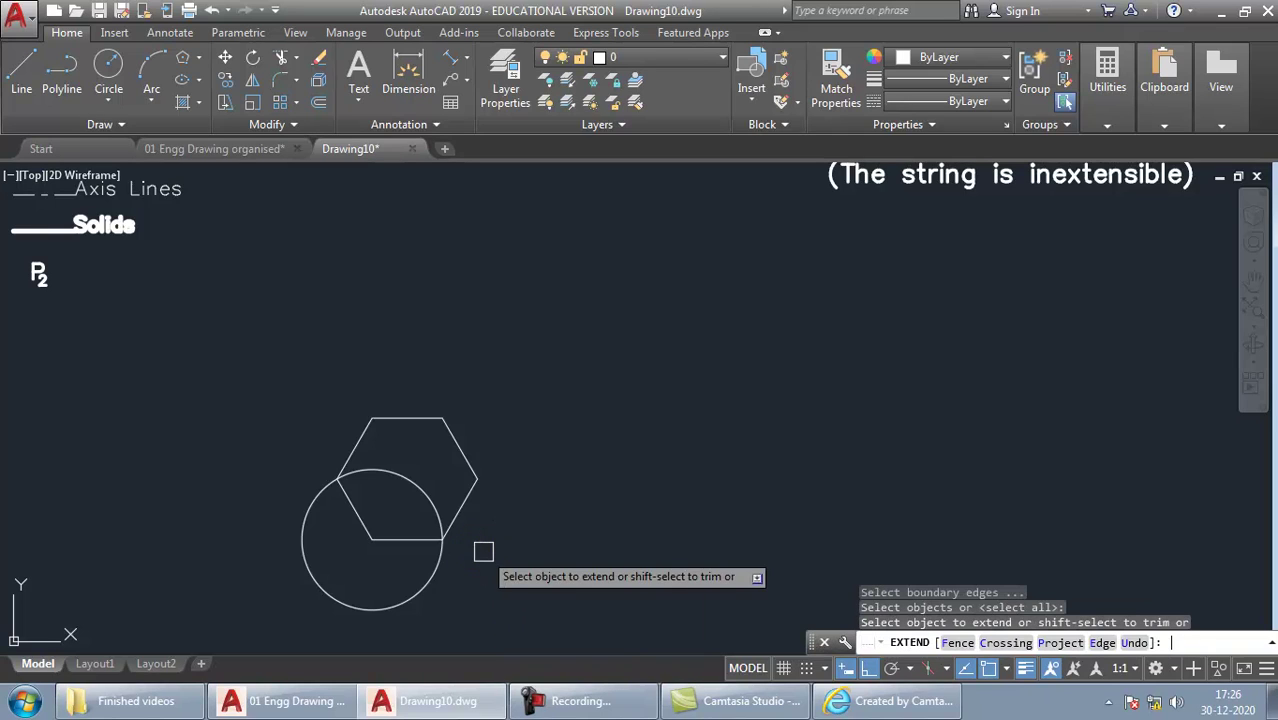
click(369, 526)
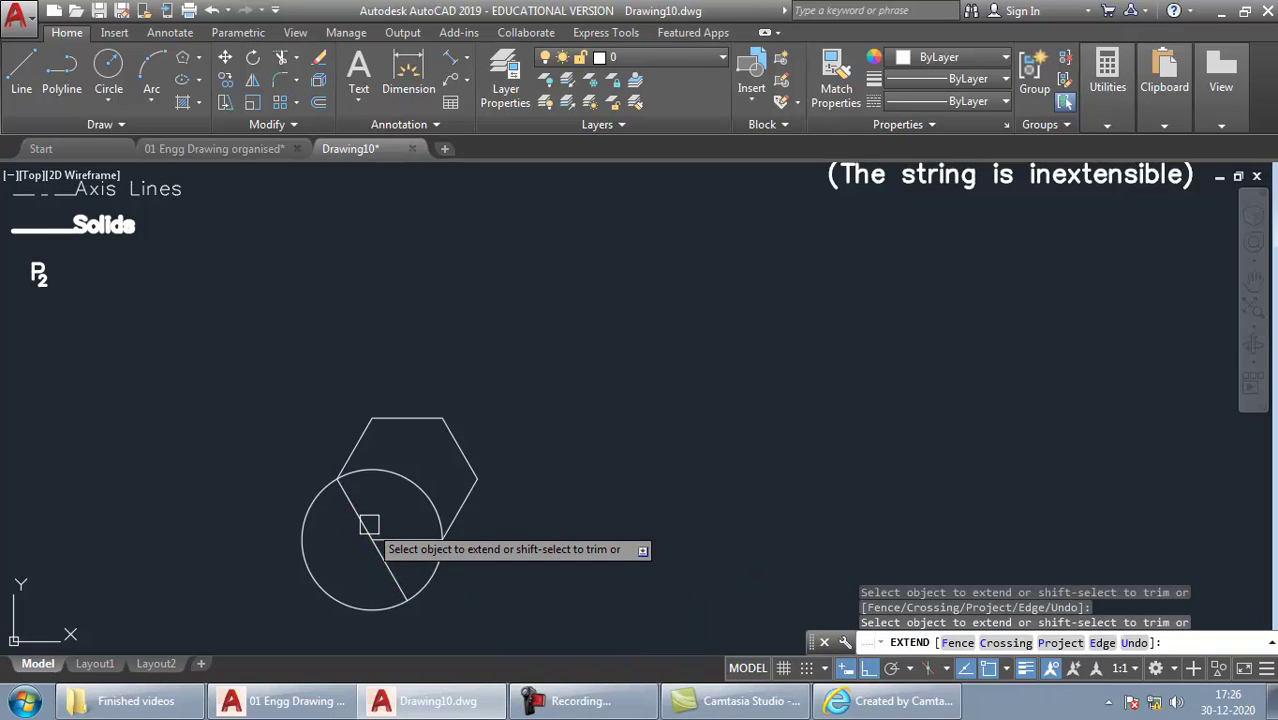
shift+click(400, 475)
shift+click(321, 490)
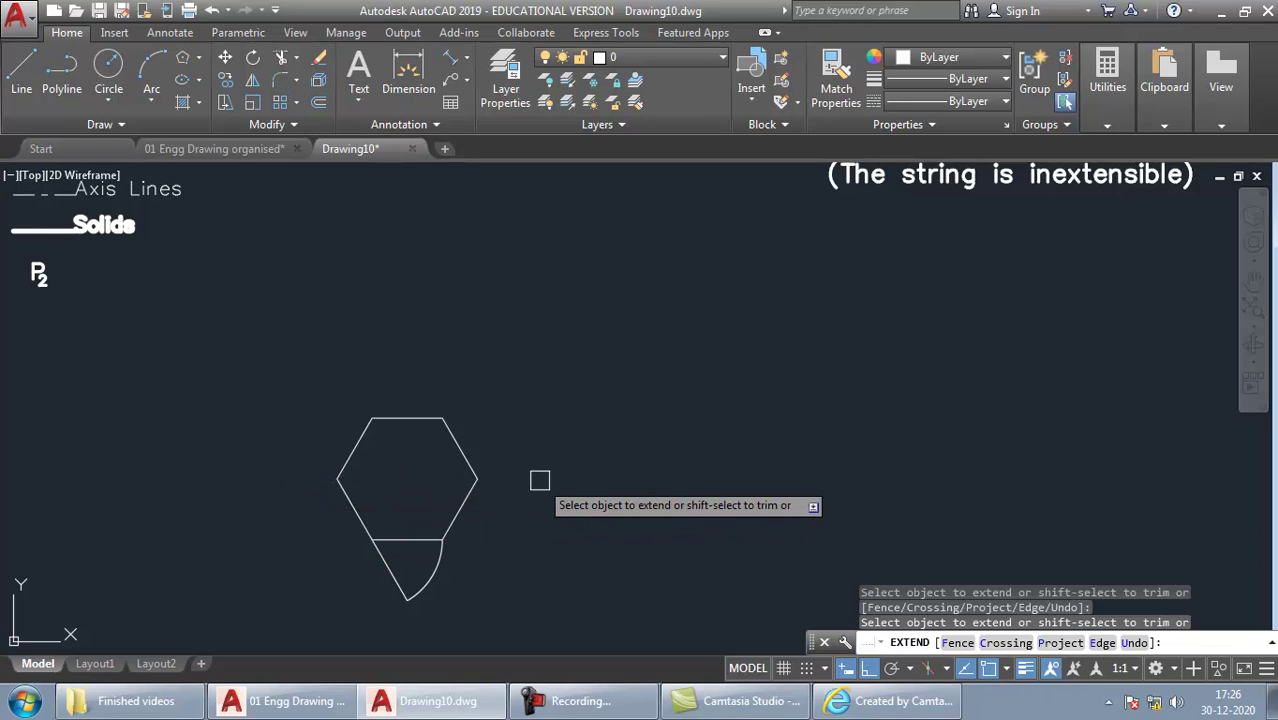
key(Escape)
Step: Add the next involute arc centred on the hexagon's left corner, extending its edge and trimming
text(c)
key(Return)
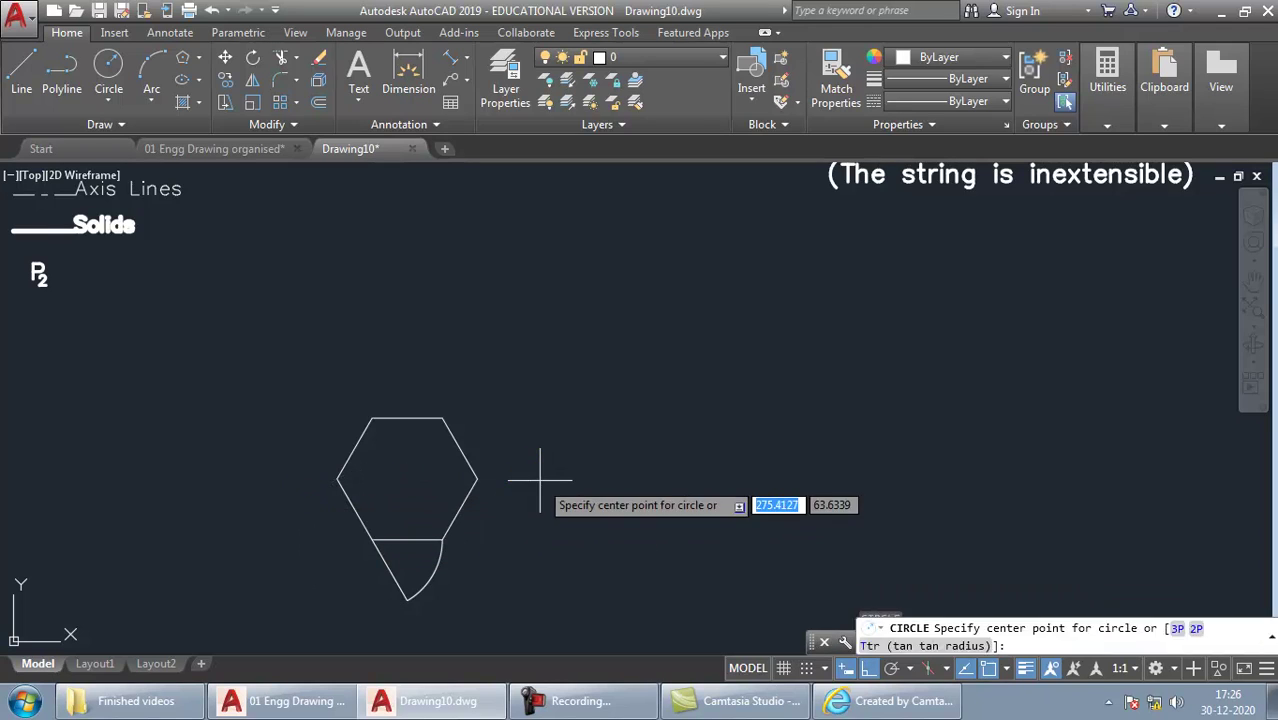
click(337, 478)
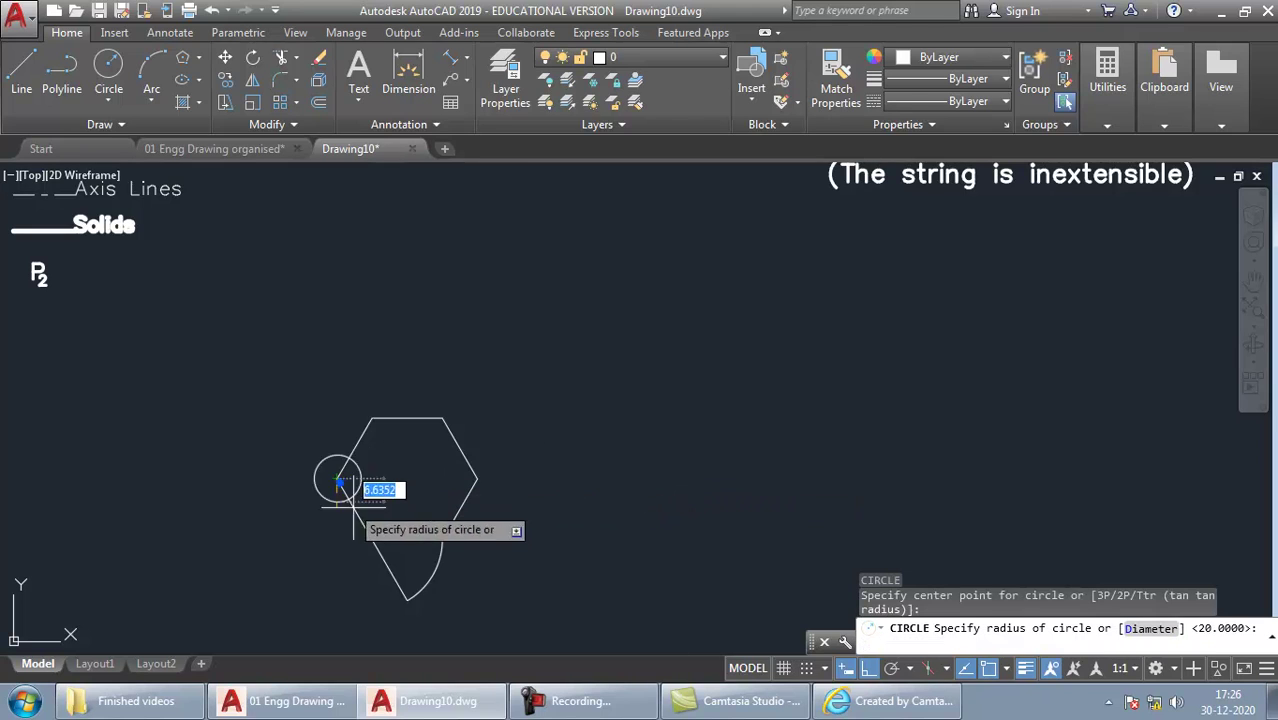
click(405, 600)
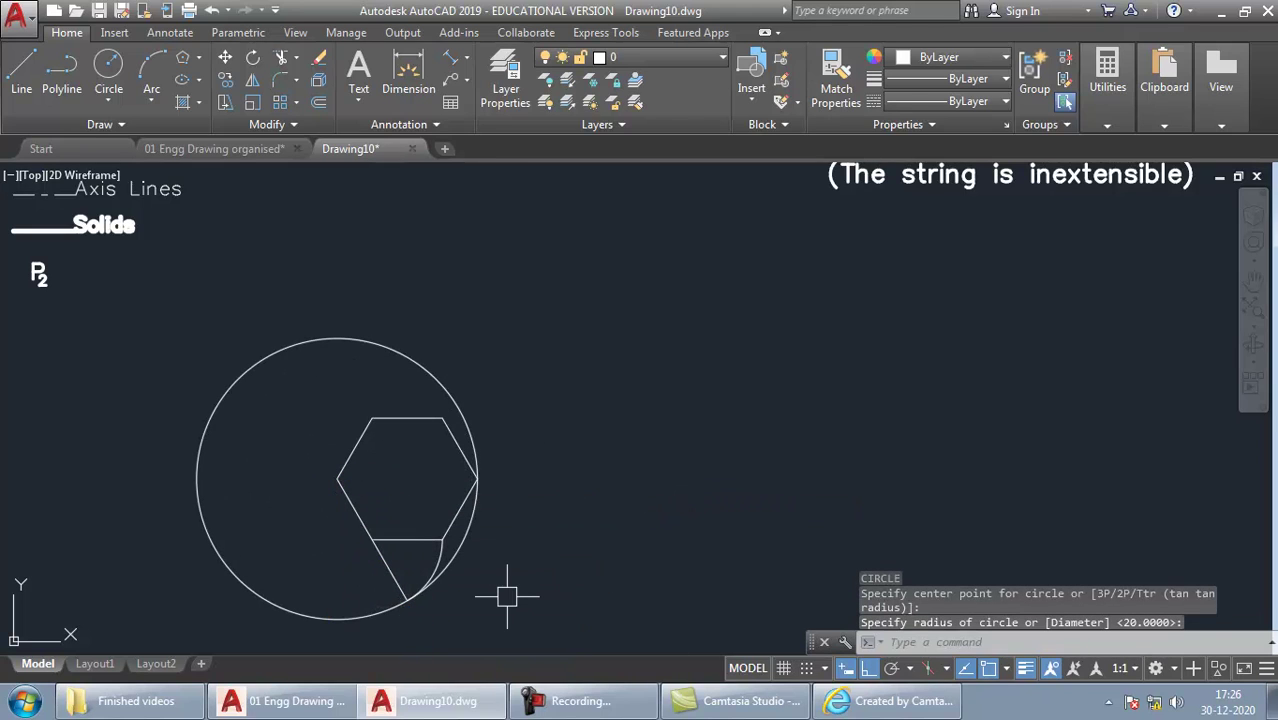
text(ex)
key(Return)
key(Return)
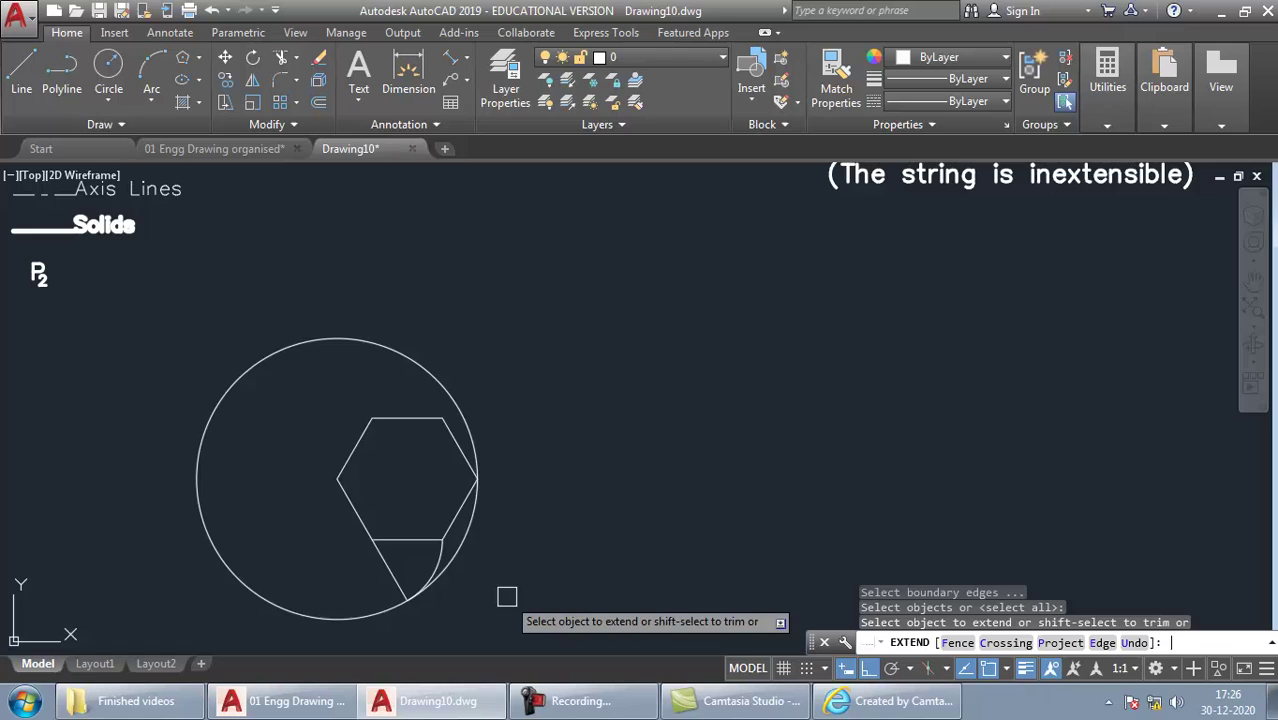
click(352, 466)
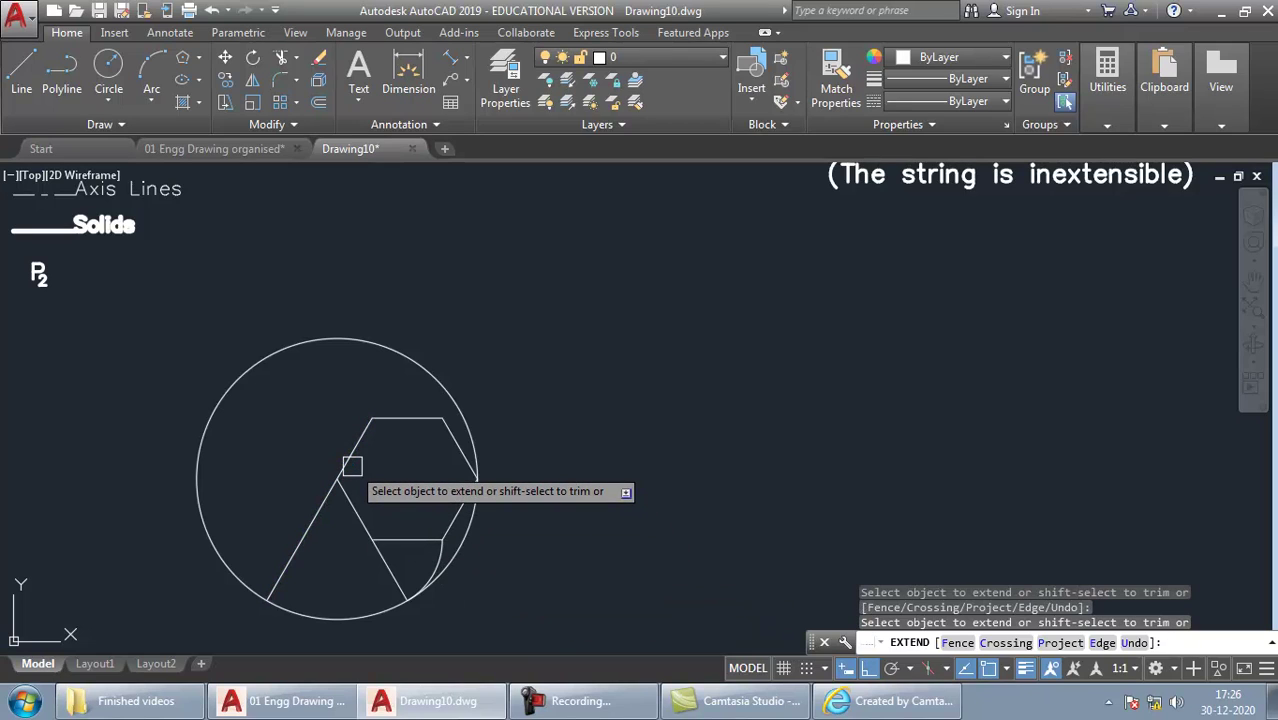
shift+click(418, 358)
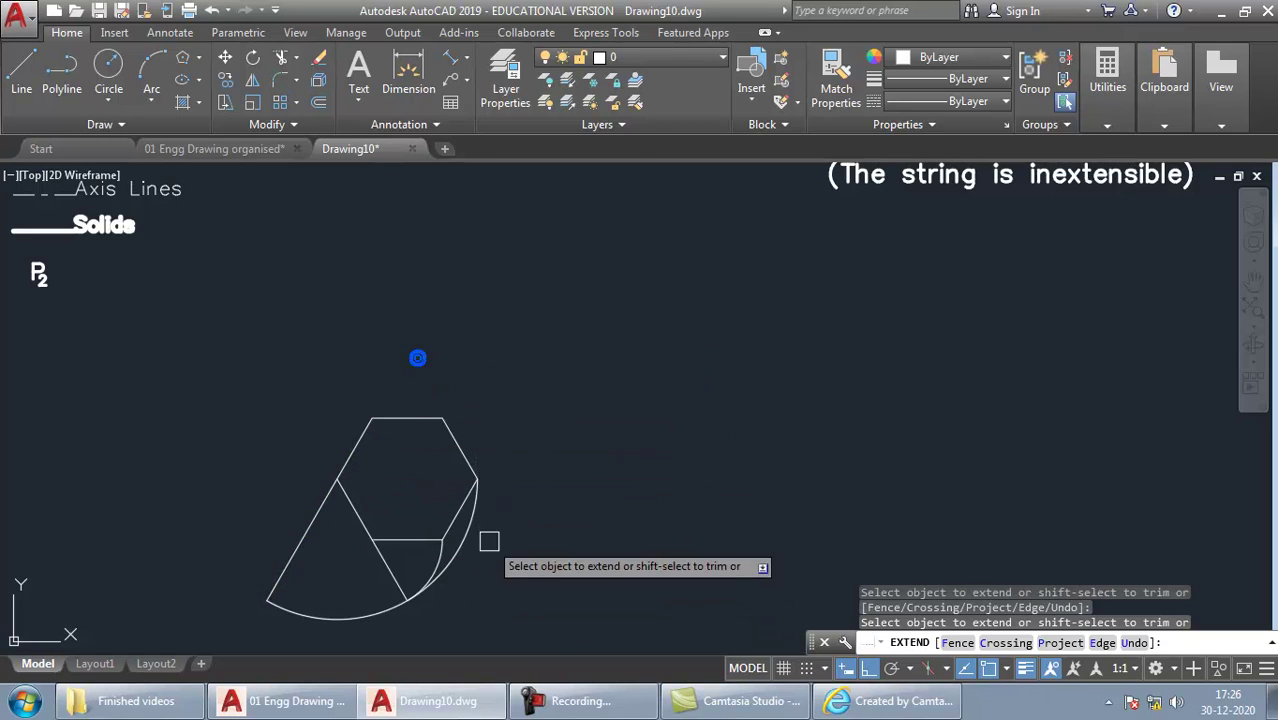
shift+click(465, 522)
key(Escape)
Step: Add the arc centred on the top-left corner, extending the top edge and trimming the excess
text(c)
key(Return)
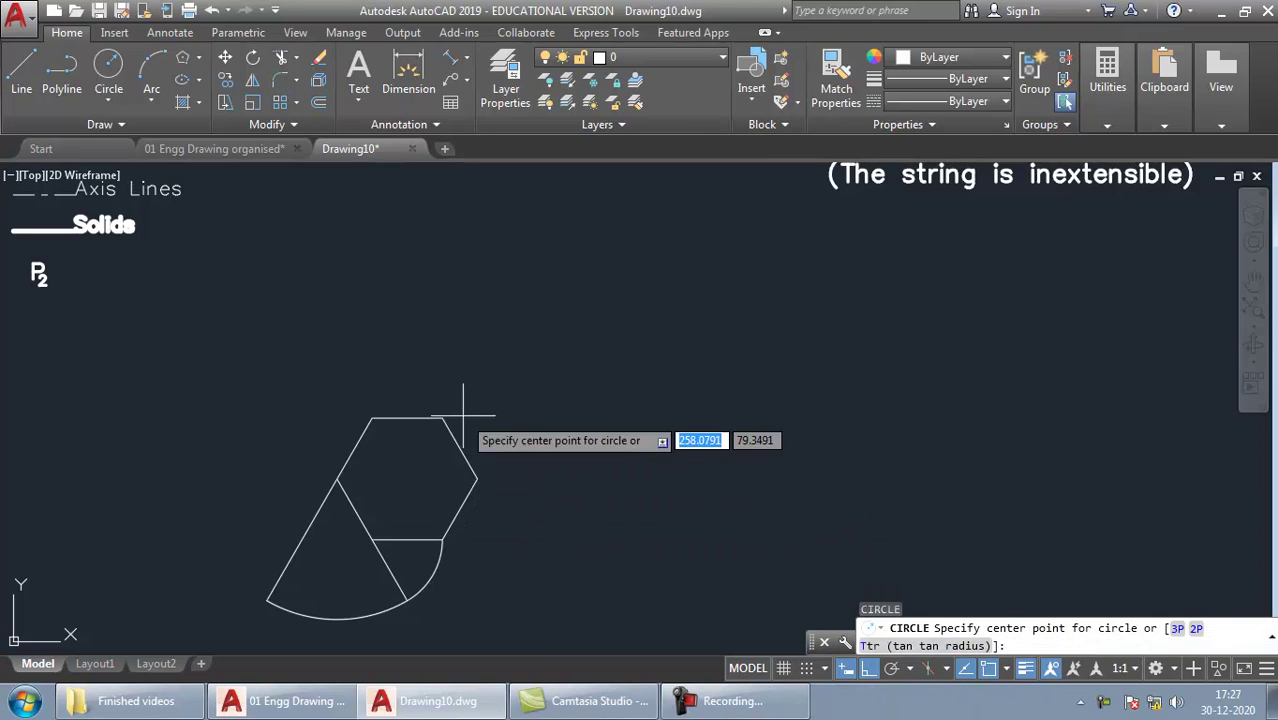
click(372, 418)
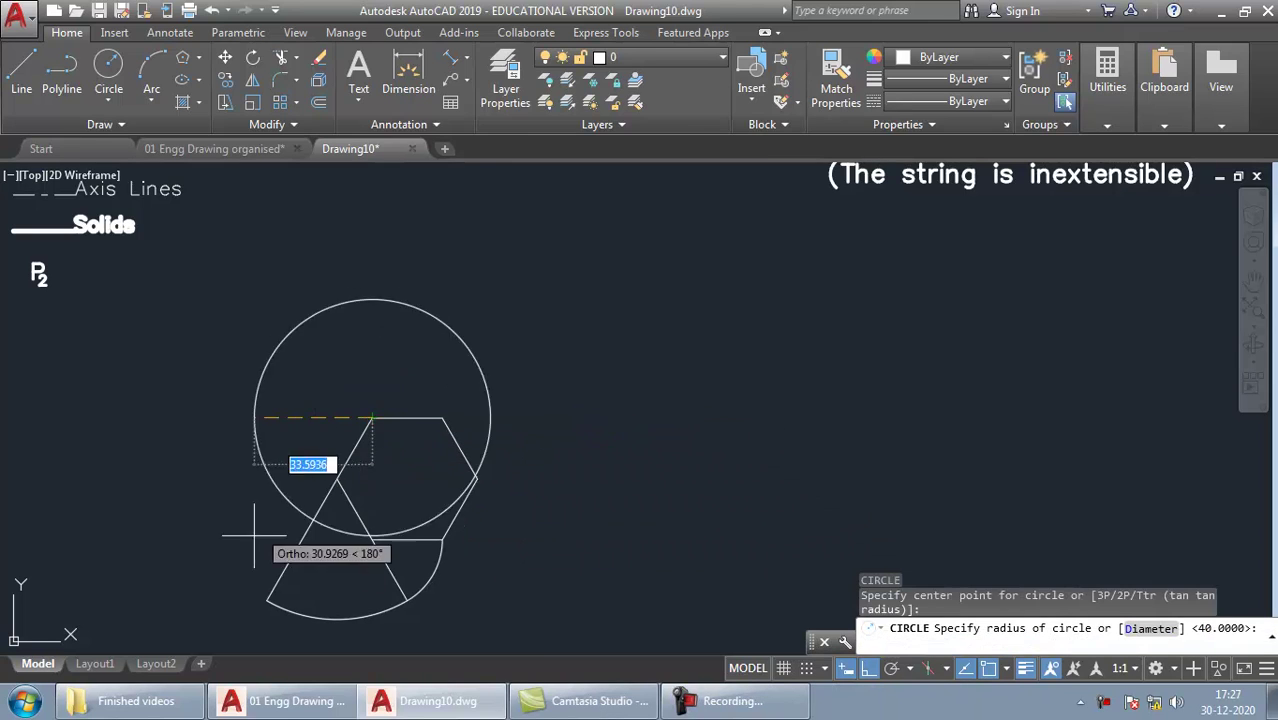
click(265, 600)
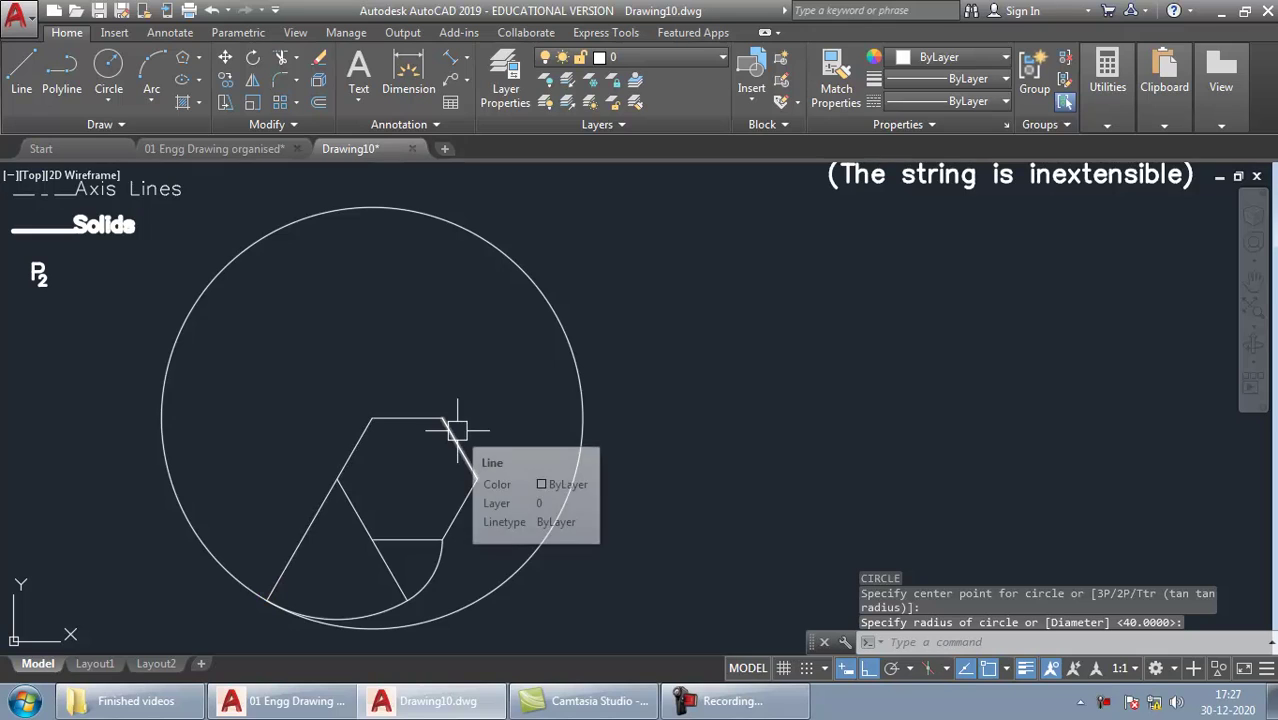
text(ex)
key(Return)
key(Return)
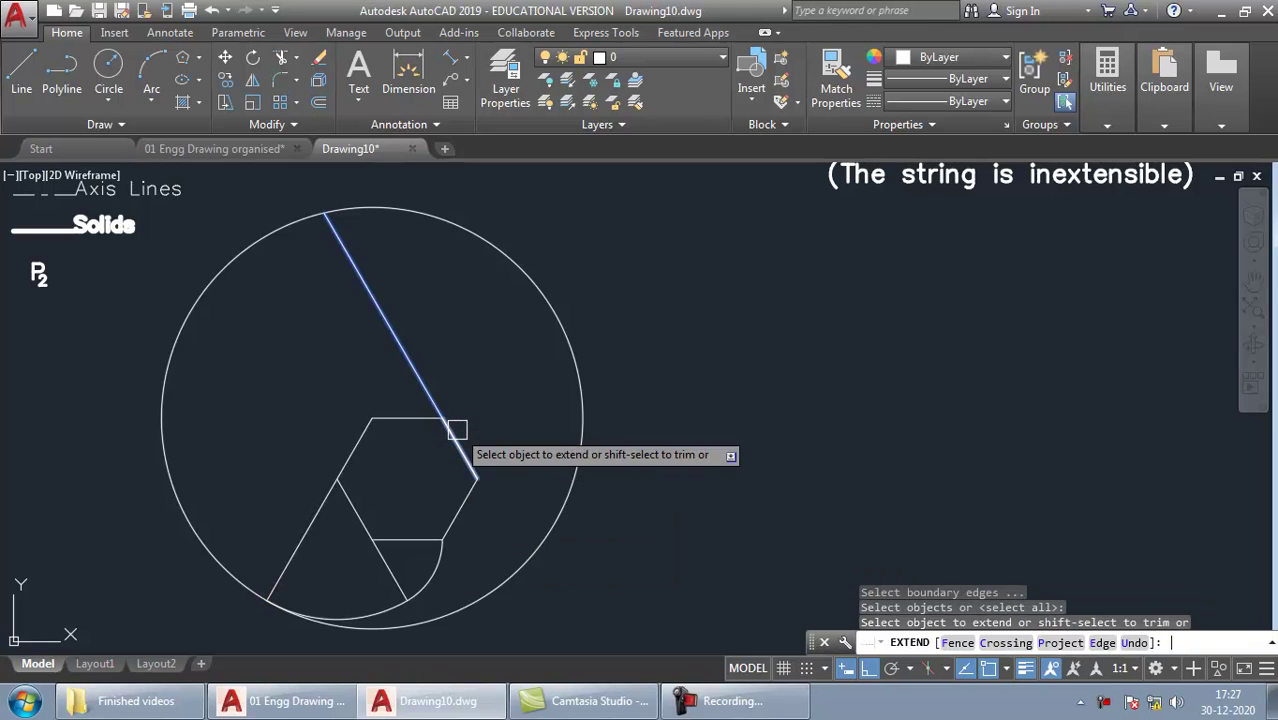
click(386, 410)
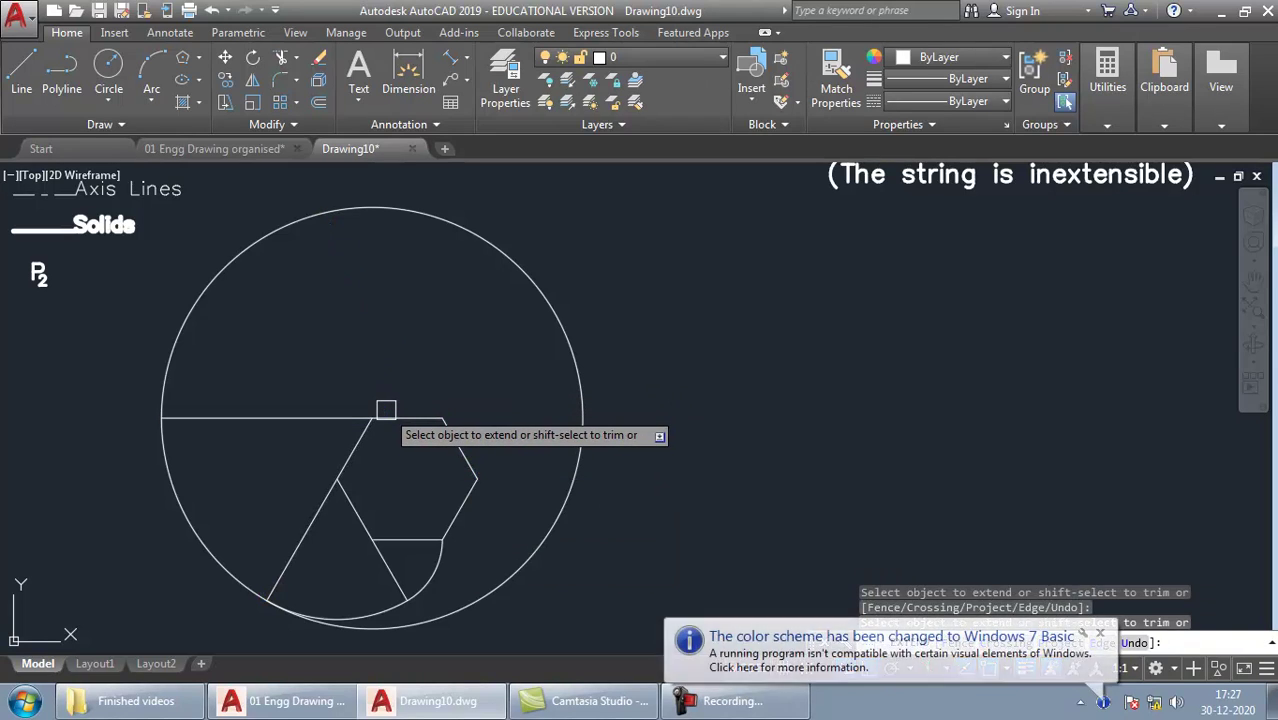
shift+click(525, 282)
key(Escape)
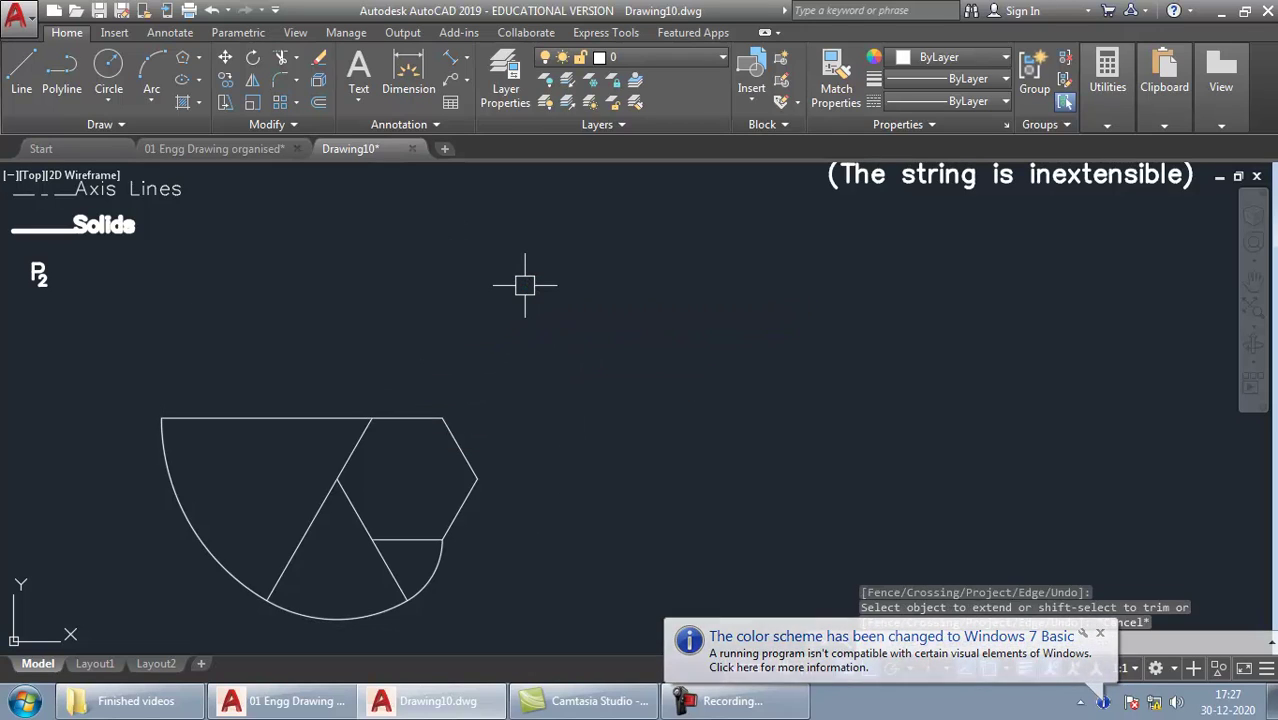
Step: Add the arc centred on the top-right corner, bounded by the extended upper-right edge
text(c)
key(Return)
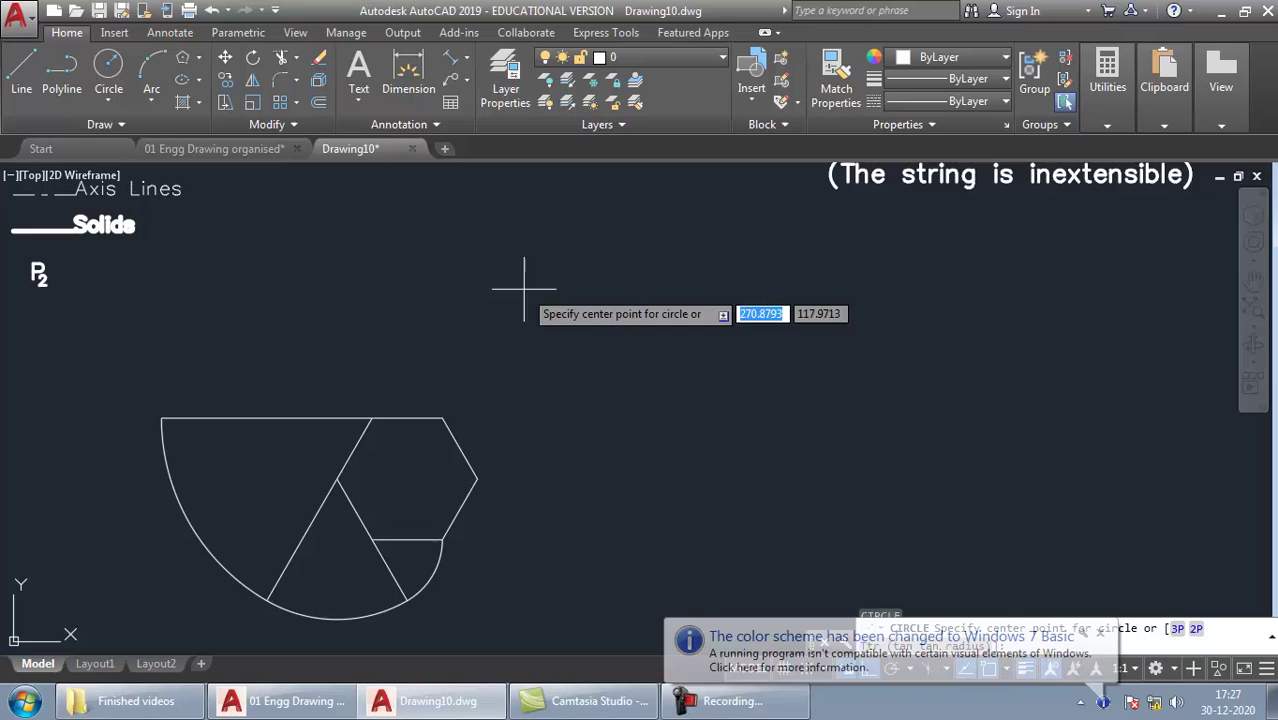
click(442, 418)
click(163, 418)
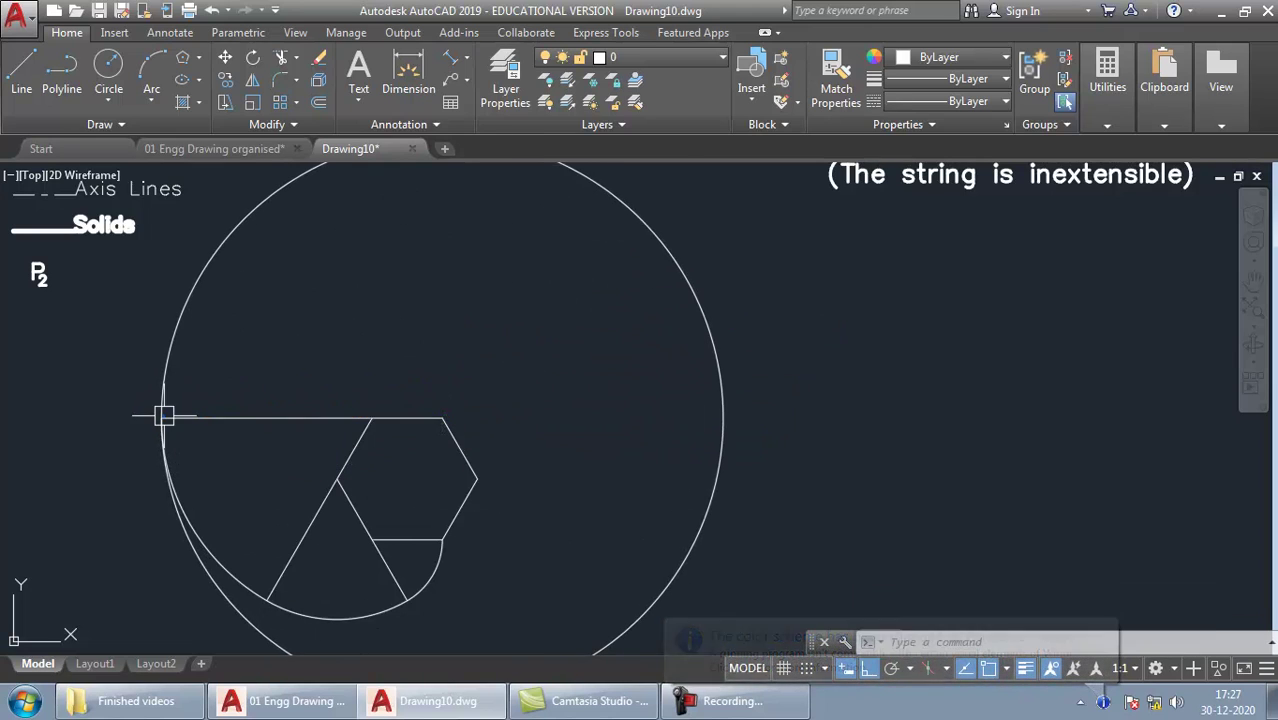
text(ex)
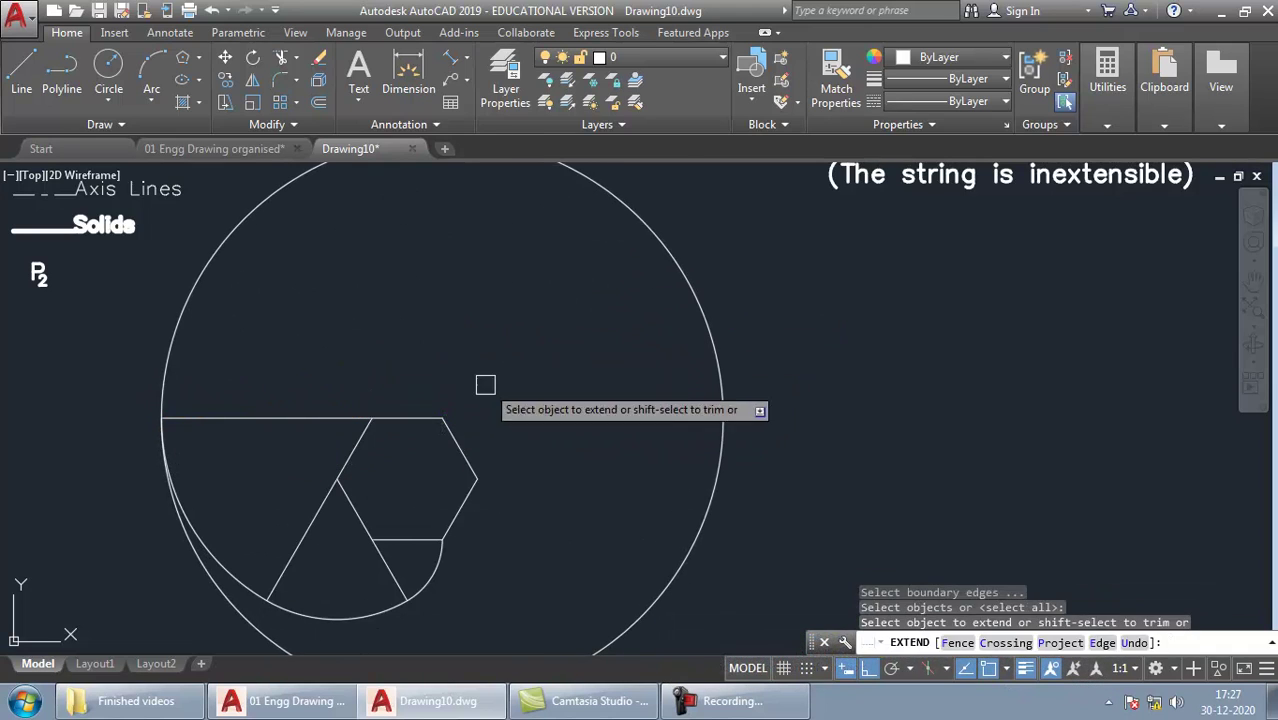
click(450, 427)
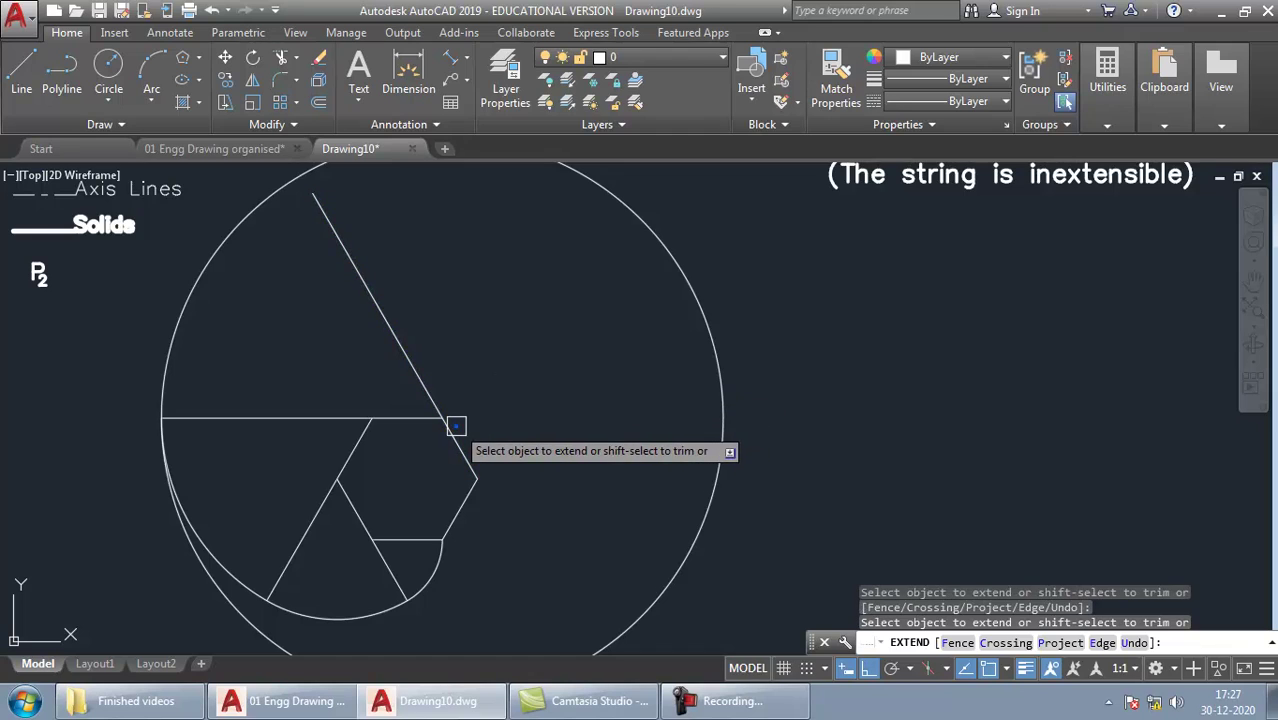
click(354, 249)
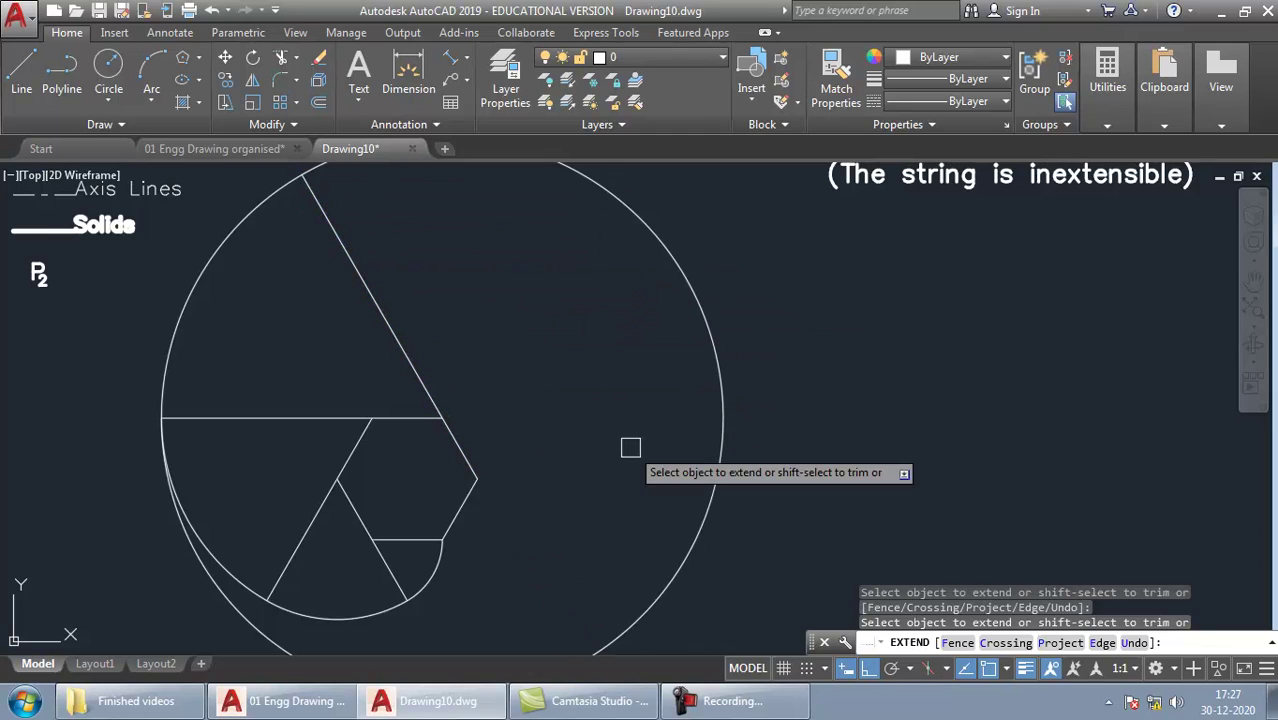
shift+click(709, 332)
shift+click(610, 203)
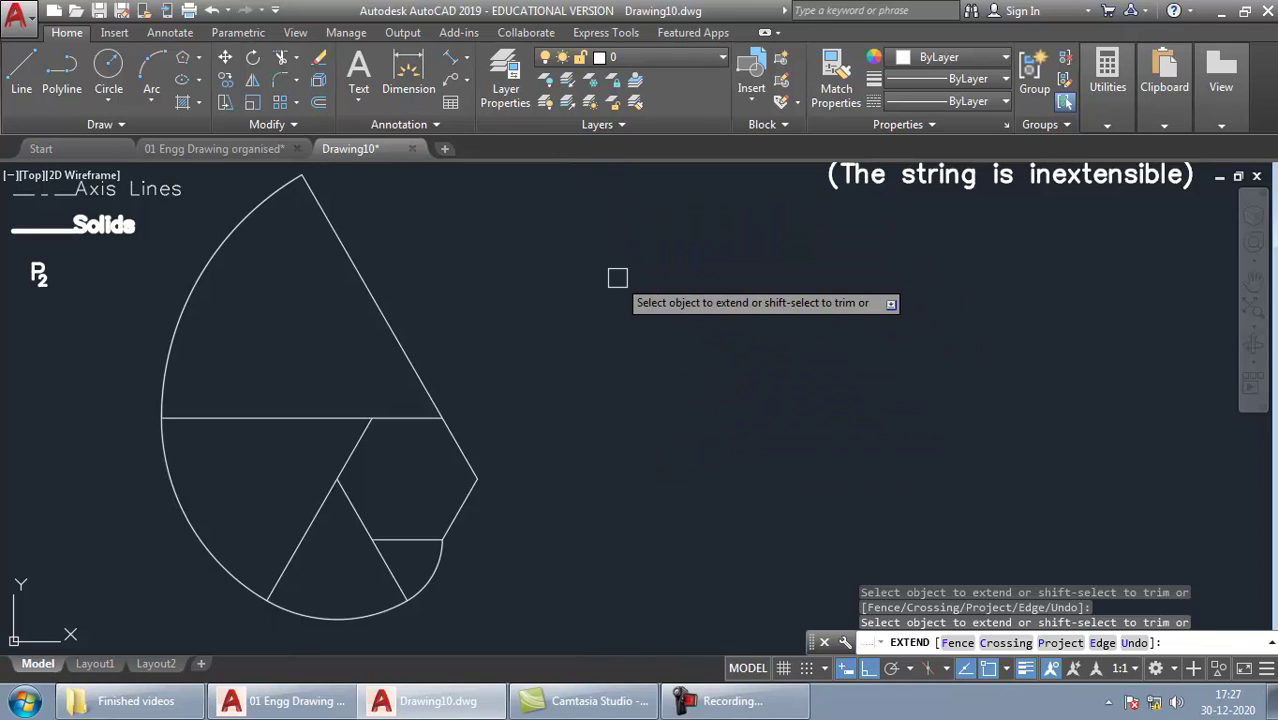
key(Return)
middle_drag(628, 329, 629, 348)
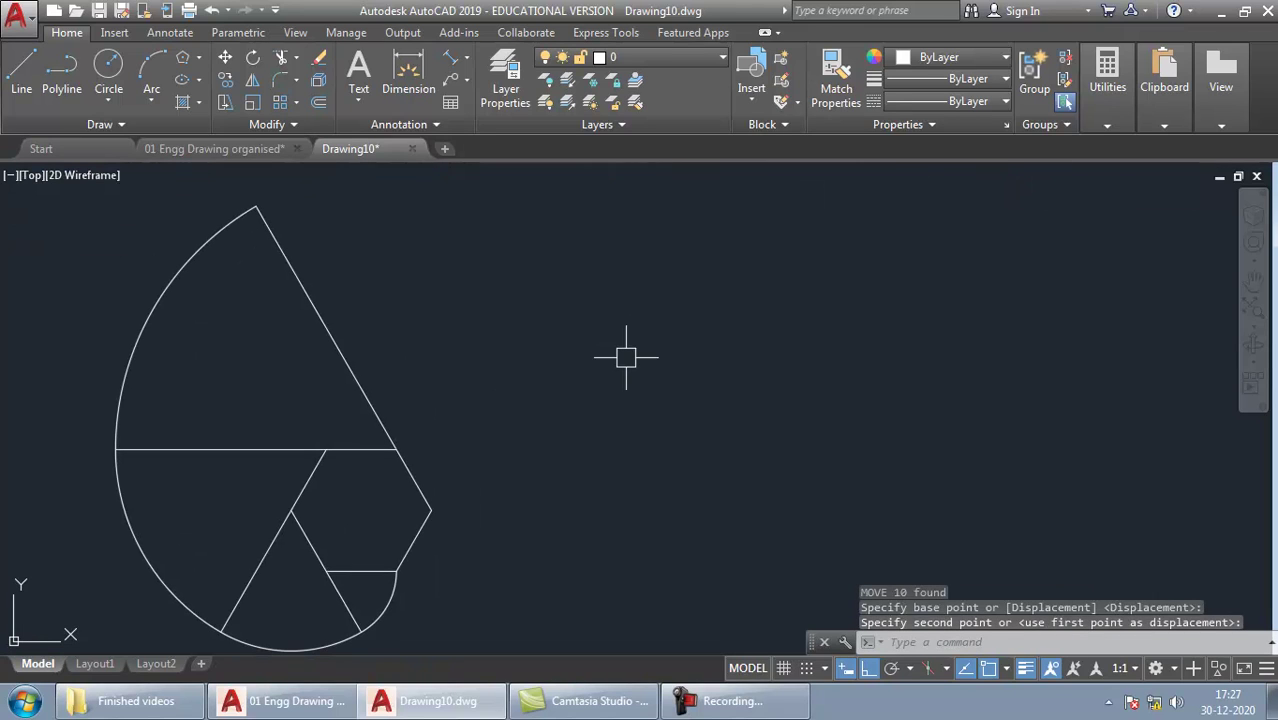
key(Escape)
Step: Add the large arc centred on the right corner, extending its edge and trimming the circle
text(c)
key(Return)
click(431, 508)
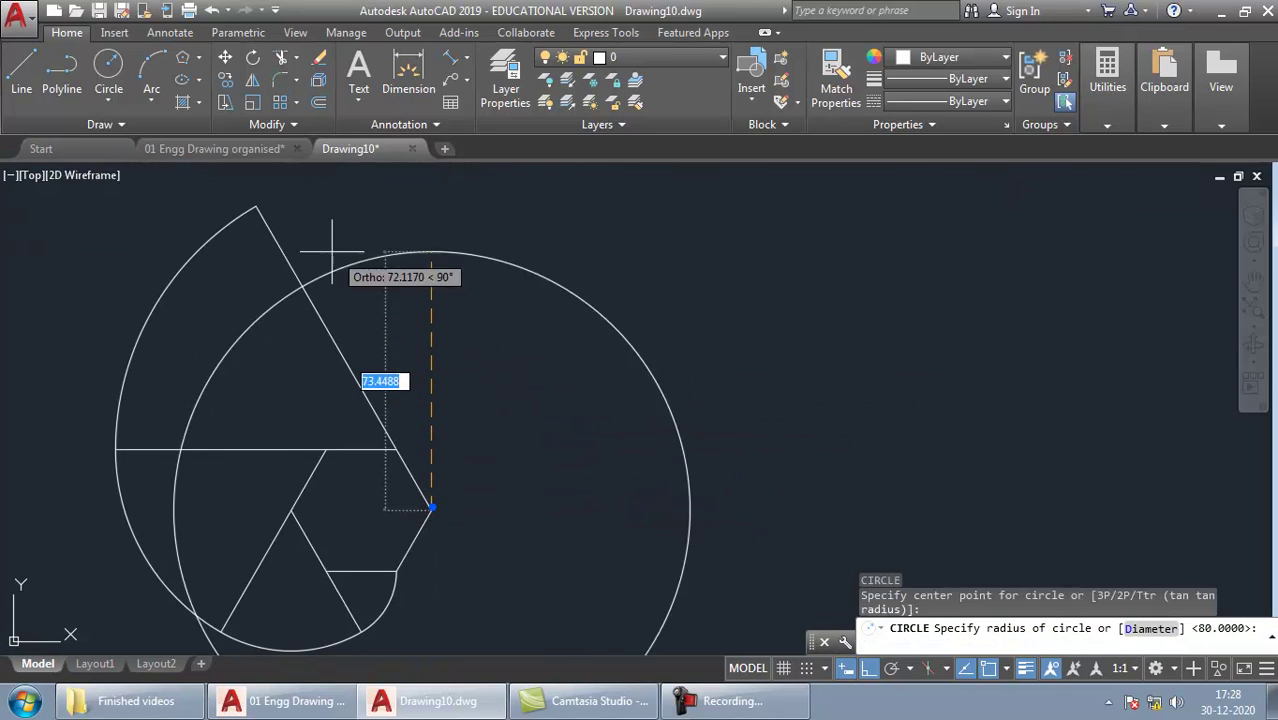
click(262, 205)
text(ex)
key(Return)
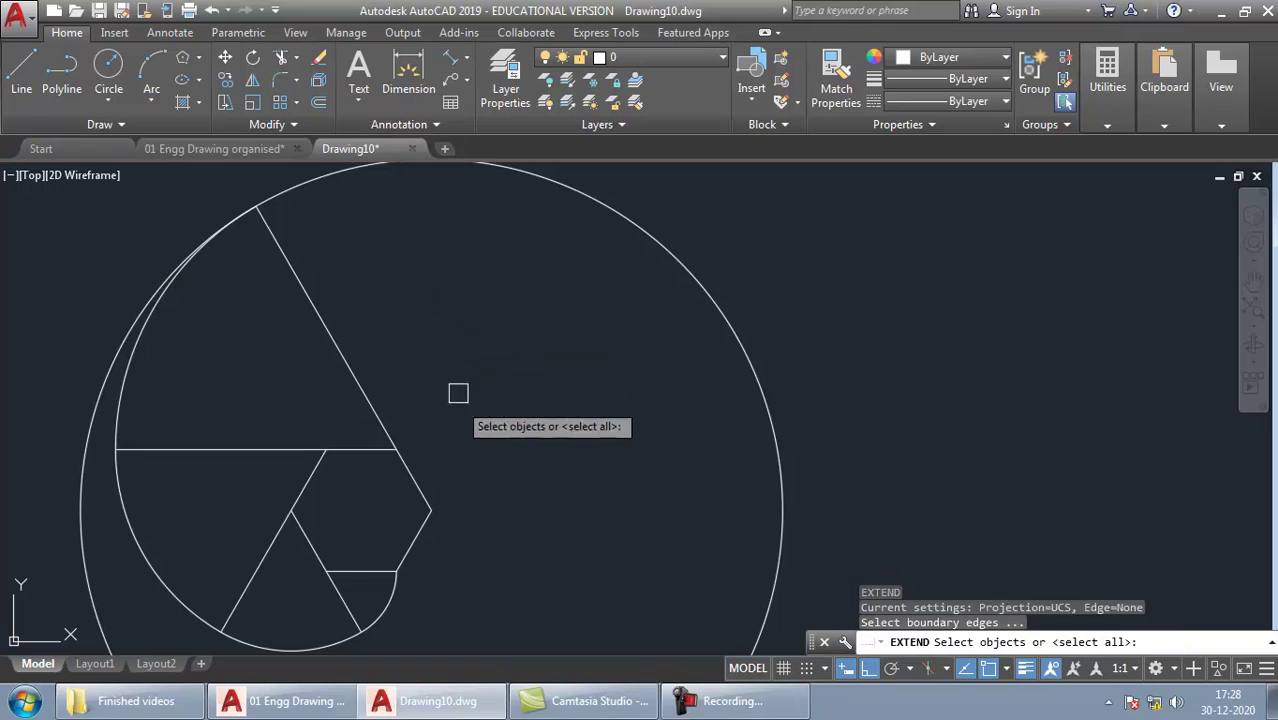
key(Return)
click(425, 528)
shift+click(707, 299)
key(Return)
Step: Add the final arc at the short bottom line's end, extending that line and trimming the circle
text(c)
key(Return)
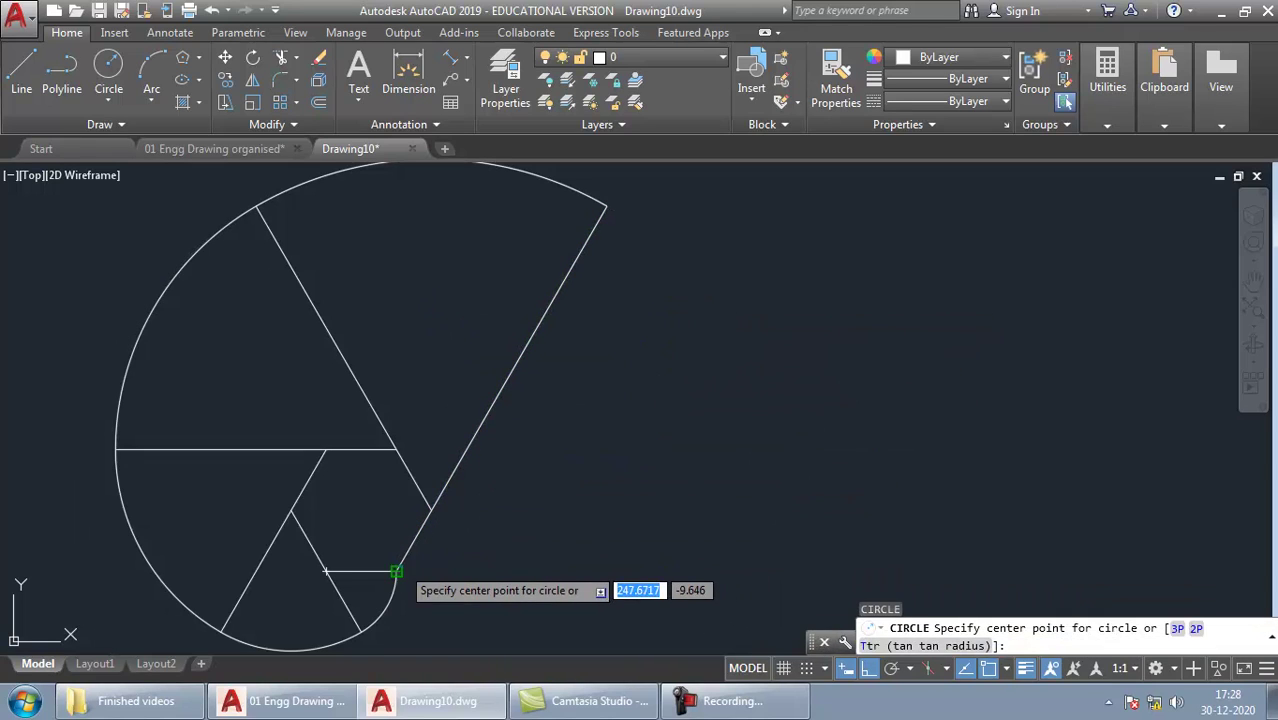
click(413, 568)
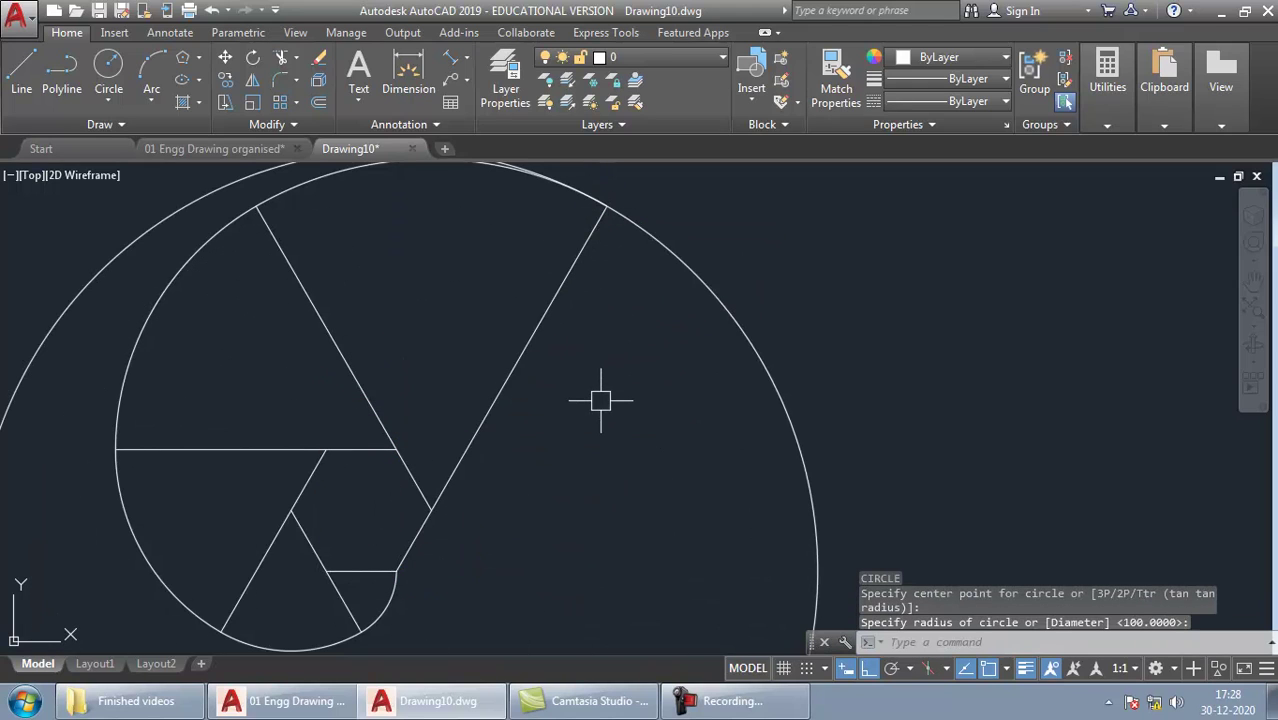
text(ex)
key(Return)
key(Return)
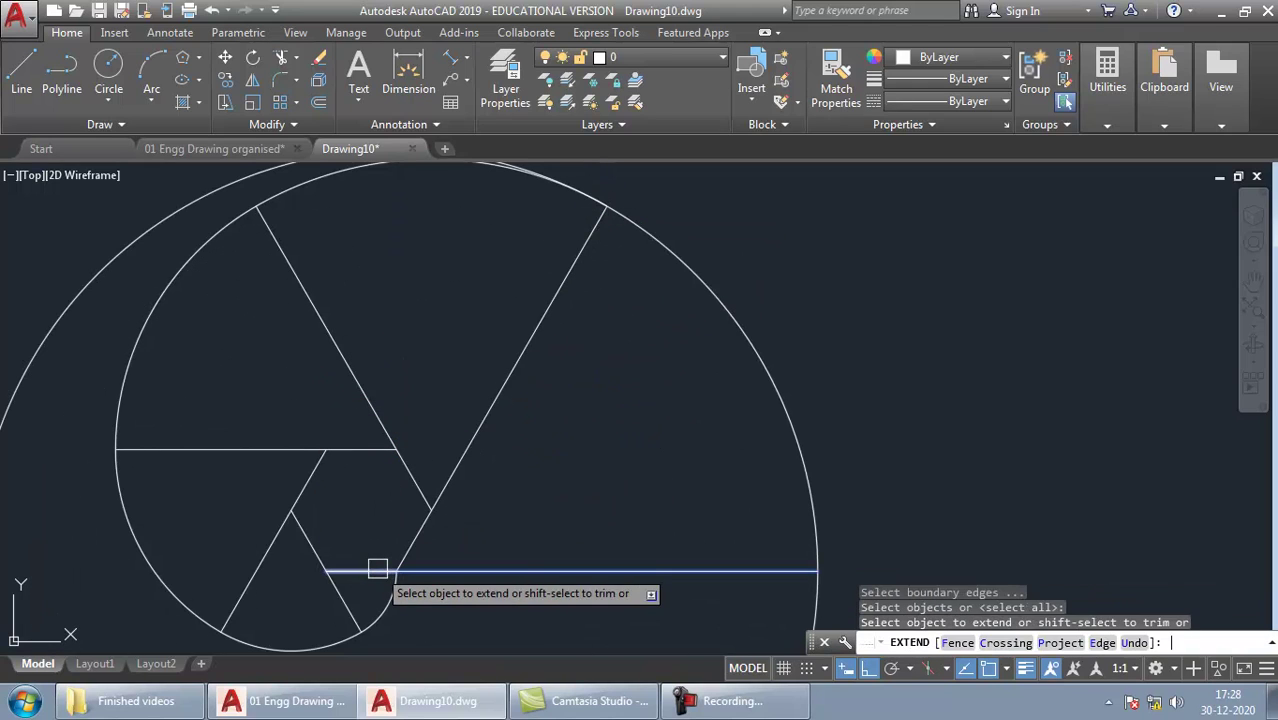
click(377, 569)
shift+click(821, 597)
key(Return)
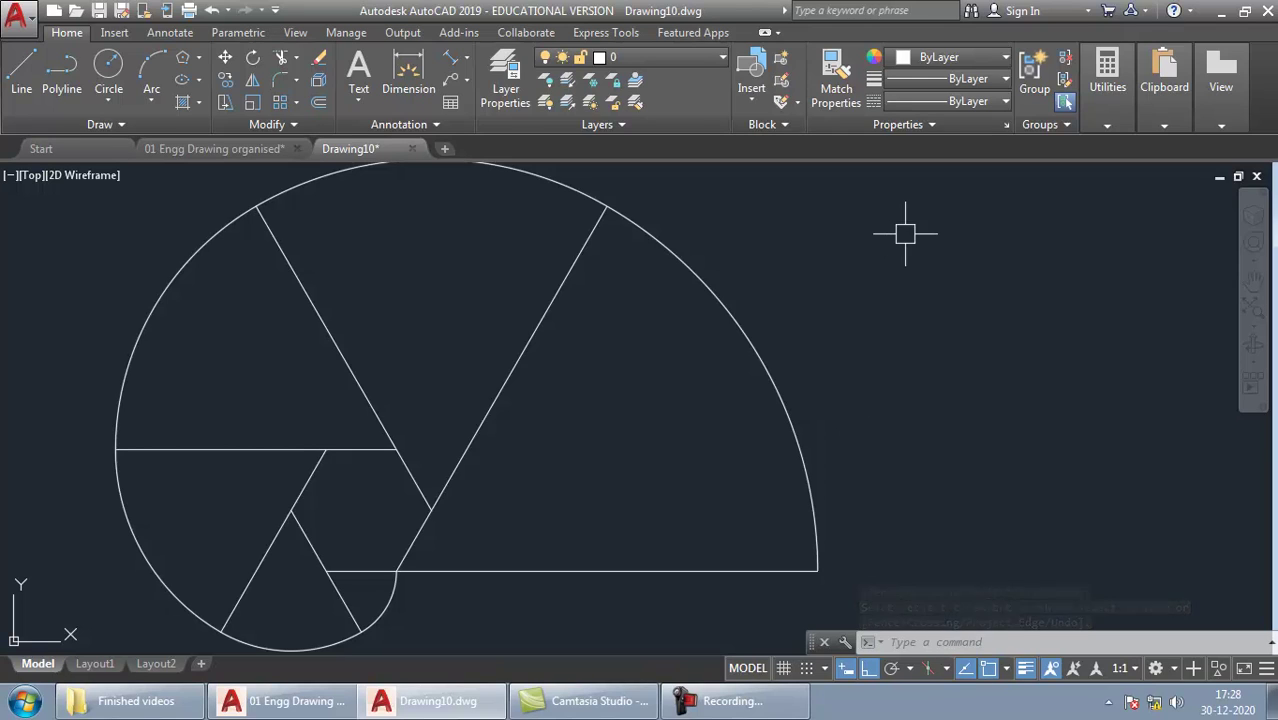
mouse_move(899, 210)
middle_down()
mouse_move(830, 449)
mouse_move(842, 557)
mouse_move(873, 531)
middle_up()
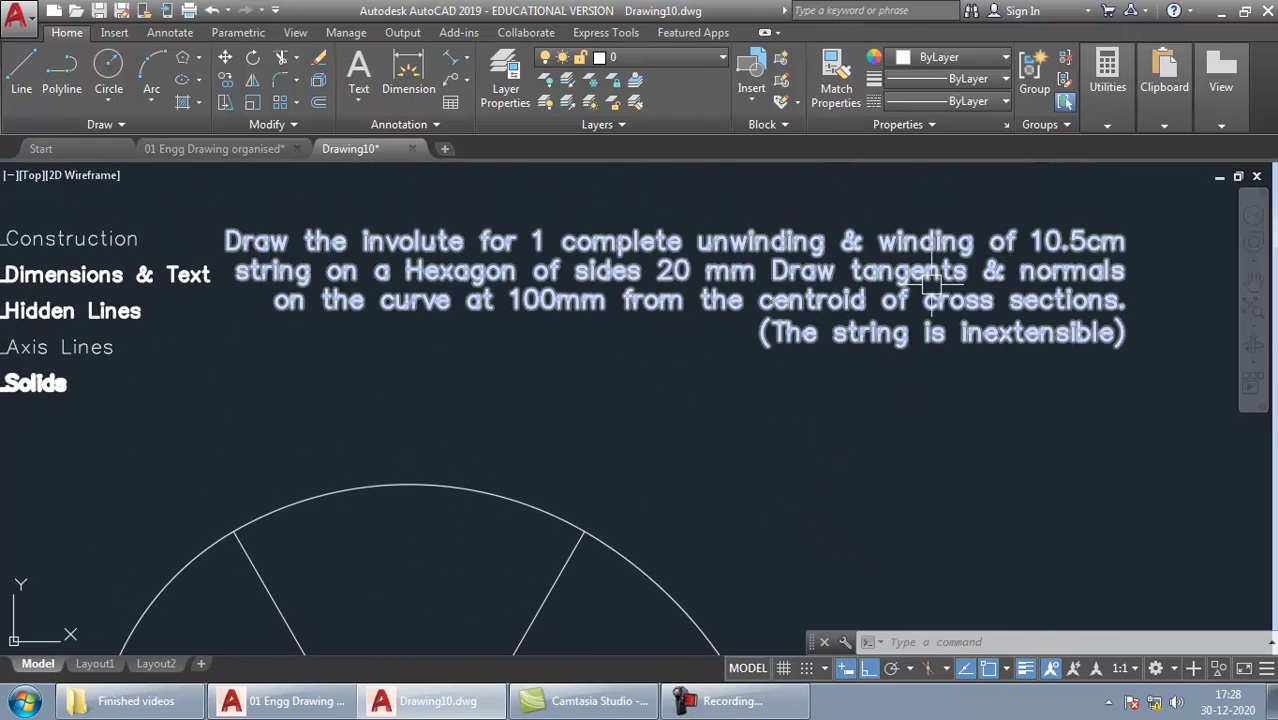
mouse_move(736, 485)
middle_down()
mouse_move(770, 442)
mouse_move(837, 180)
middle_up()
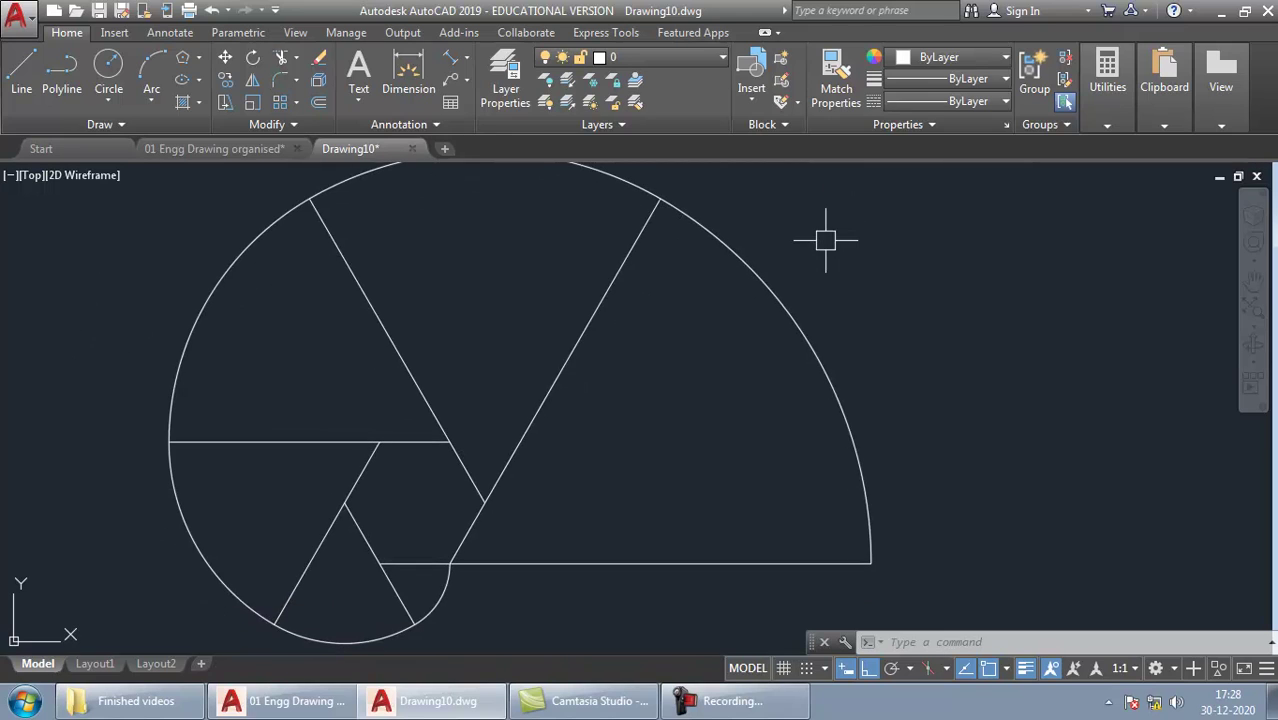
Step: Draw a 105 mm horizontal line from the involute's endpoint along the base line
text(l)
key(Return)
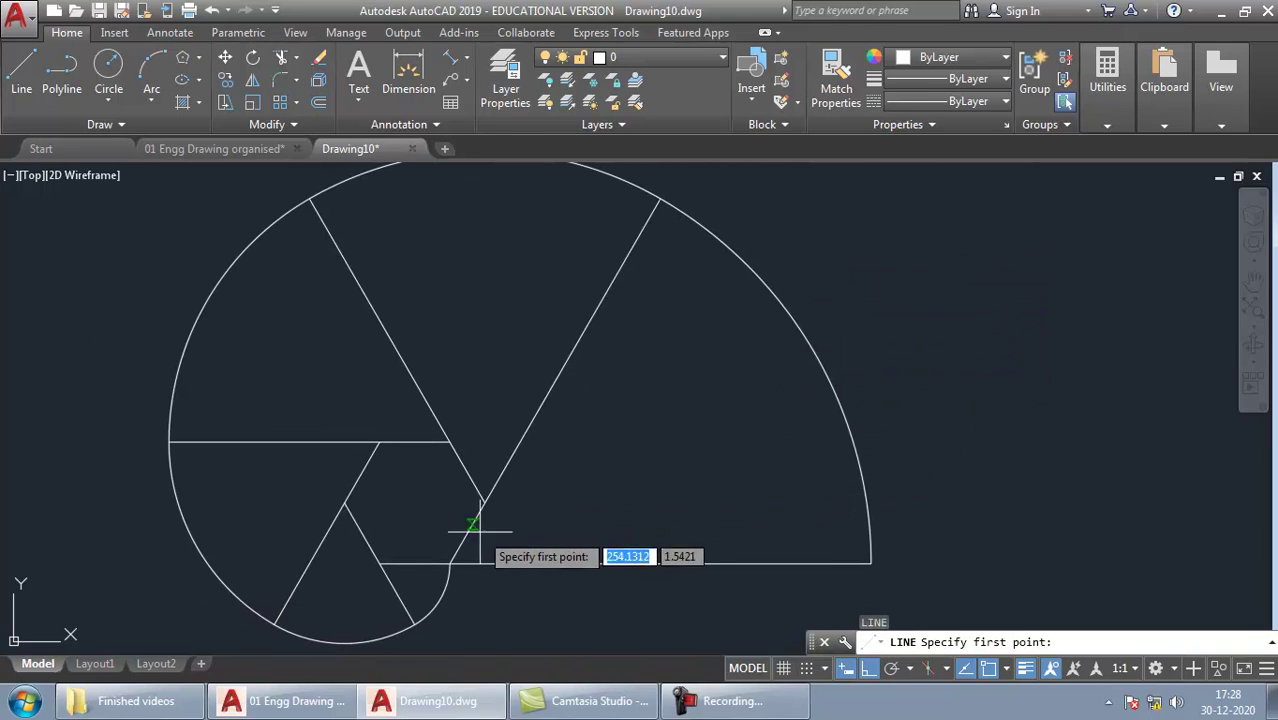
click(450, 565)
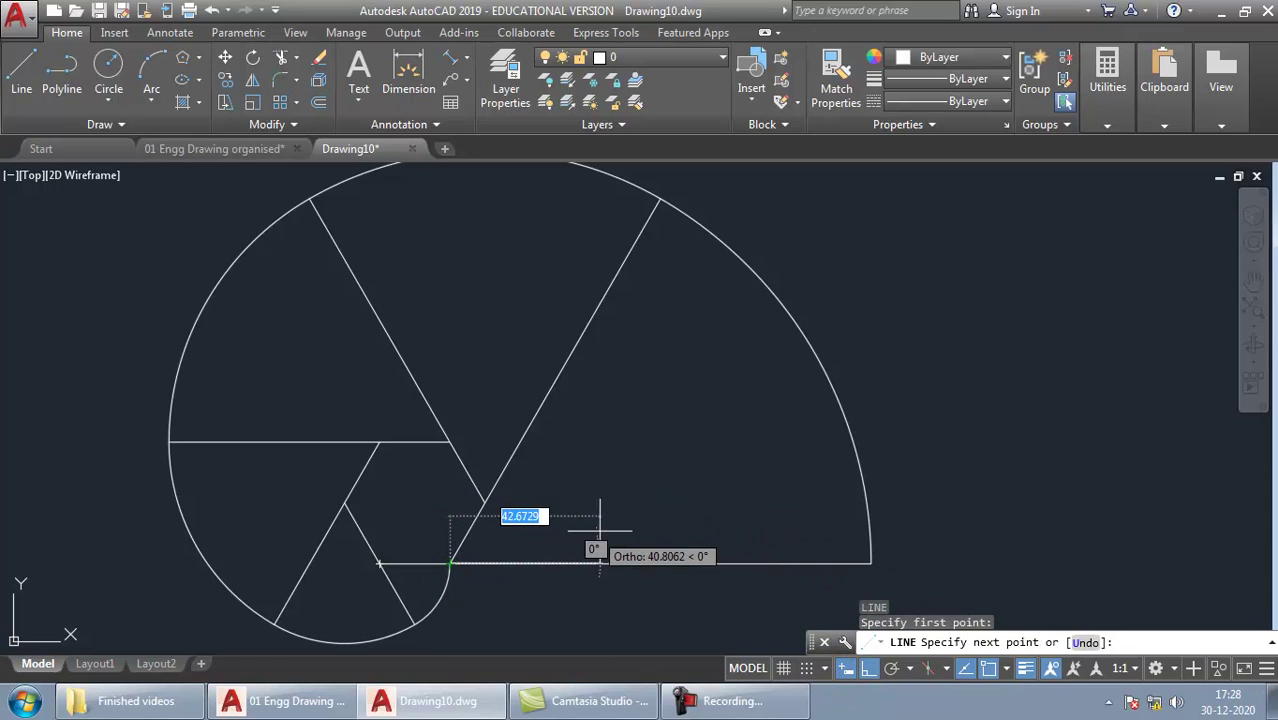
text(105)
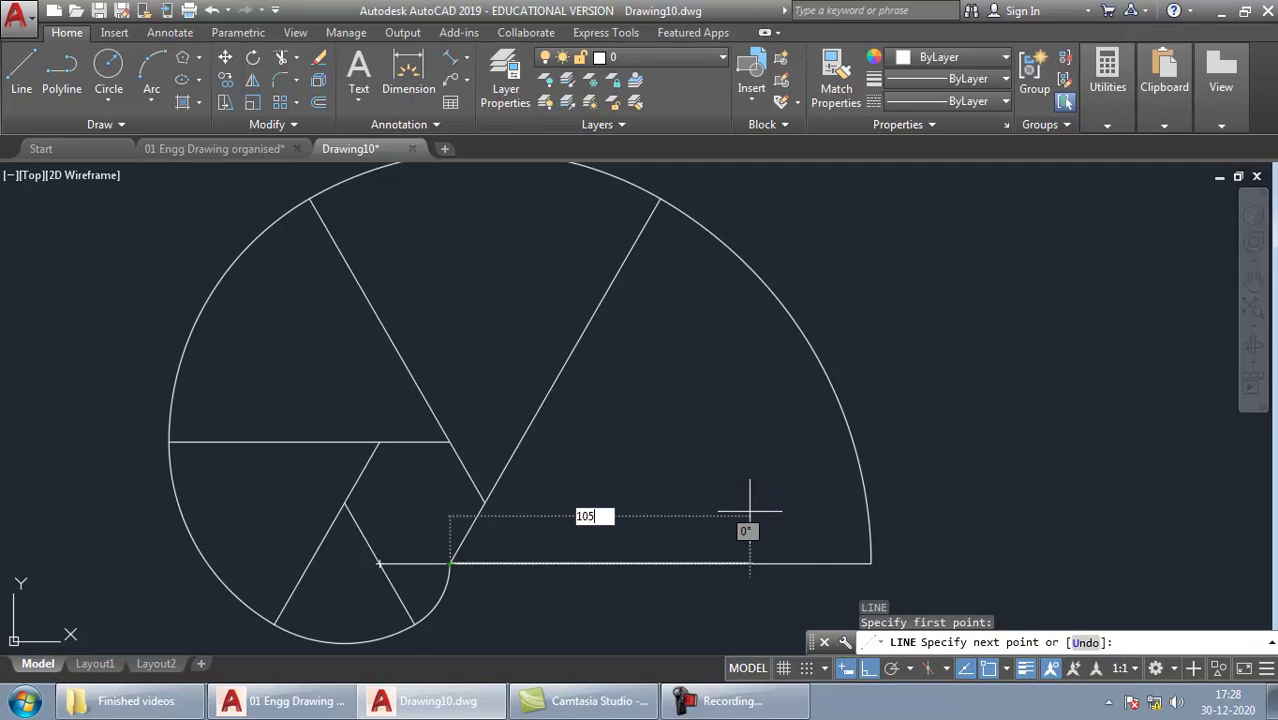
key(Return)
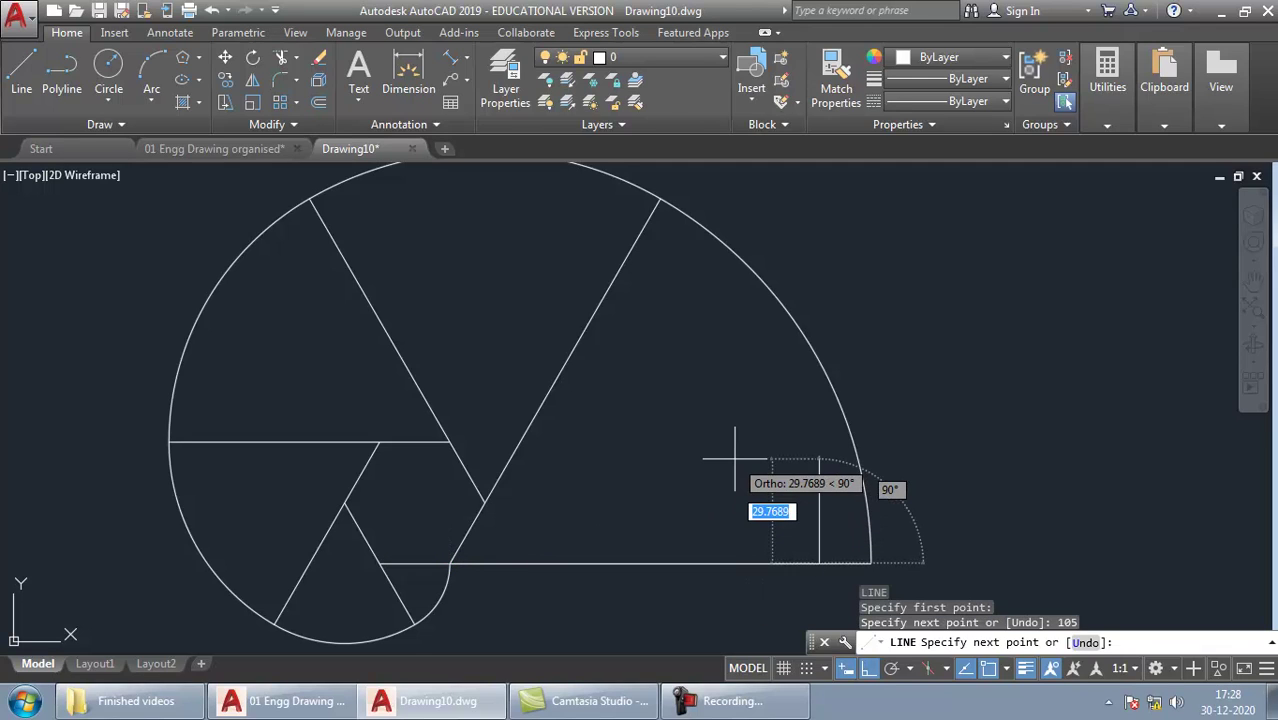
key(Return)
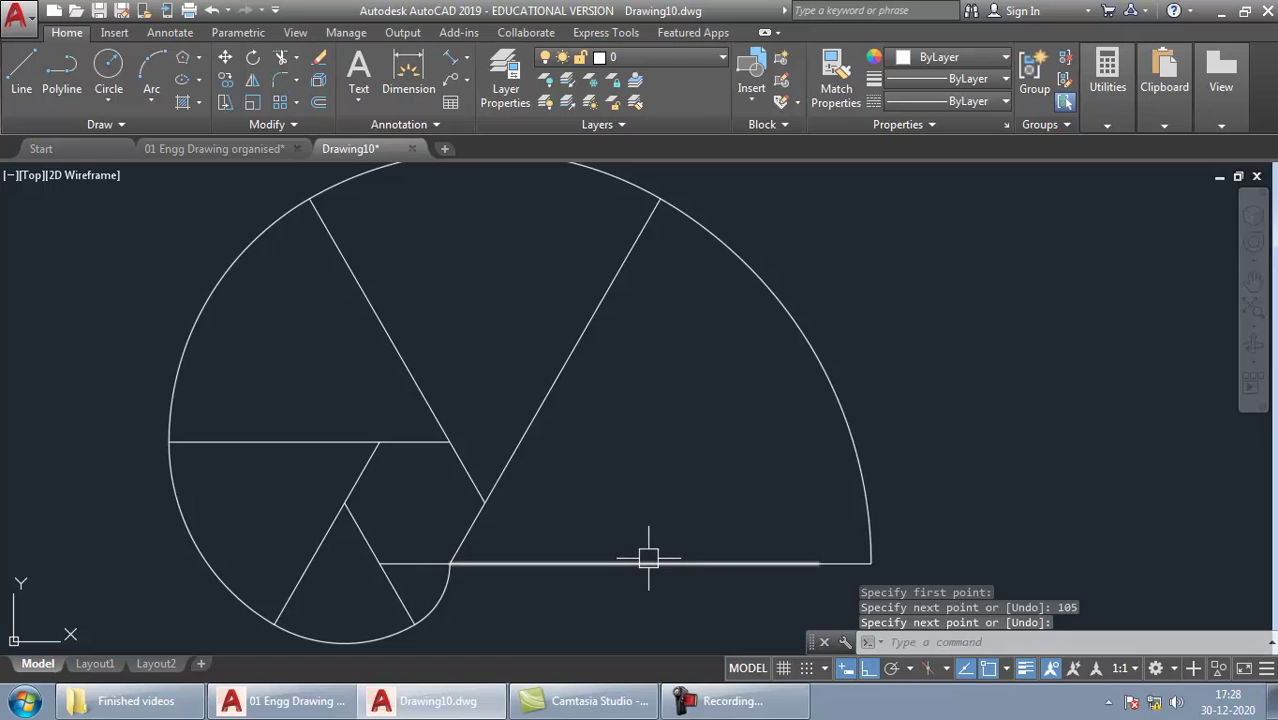
Step: Check the bottom lines by selecting each one and clearing the selection
click(648, 562)
key(Escape)
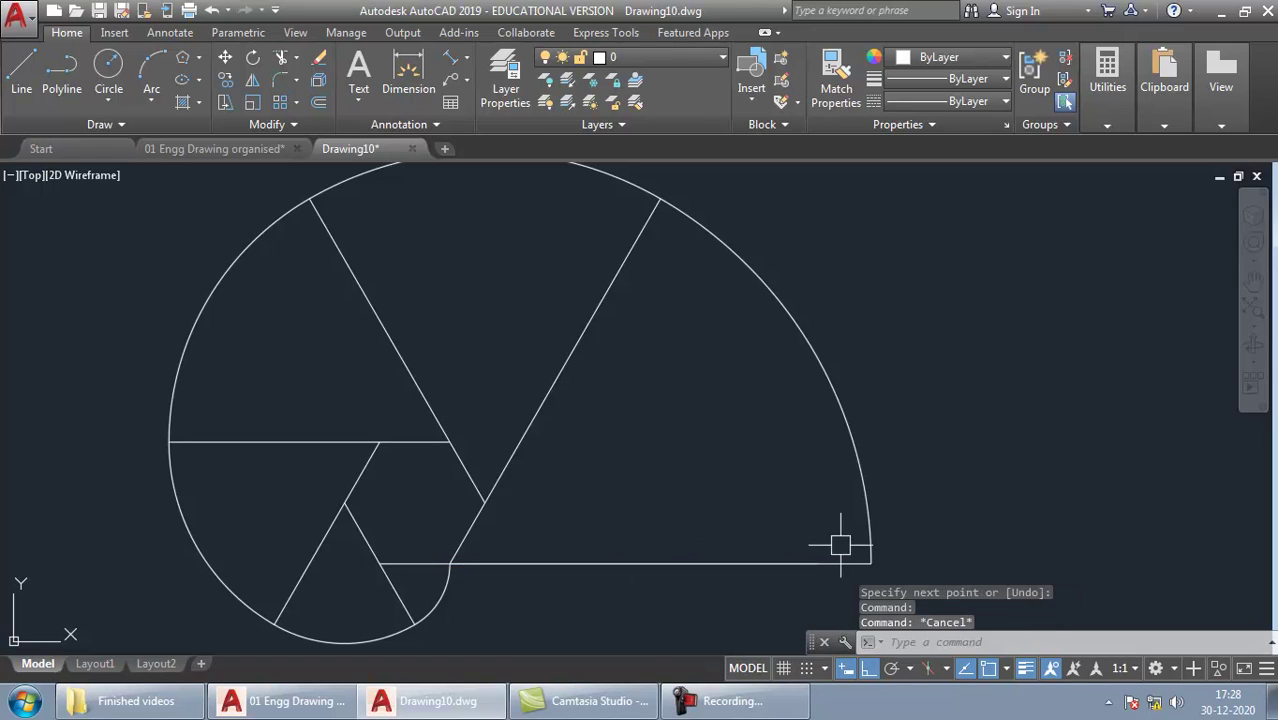
click(853, 563)
key(Escape)
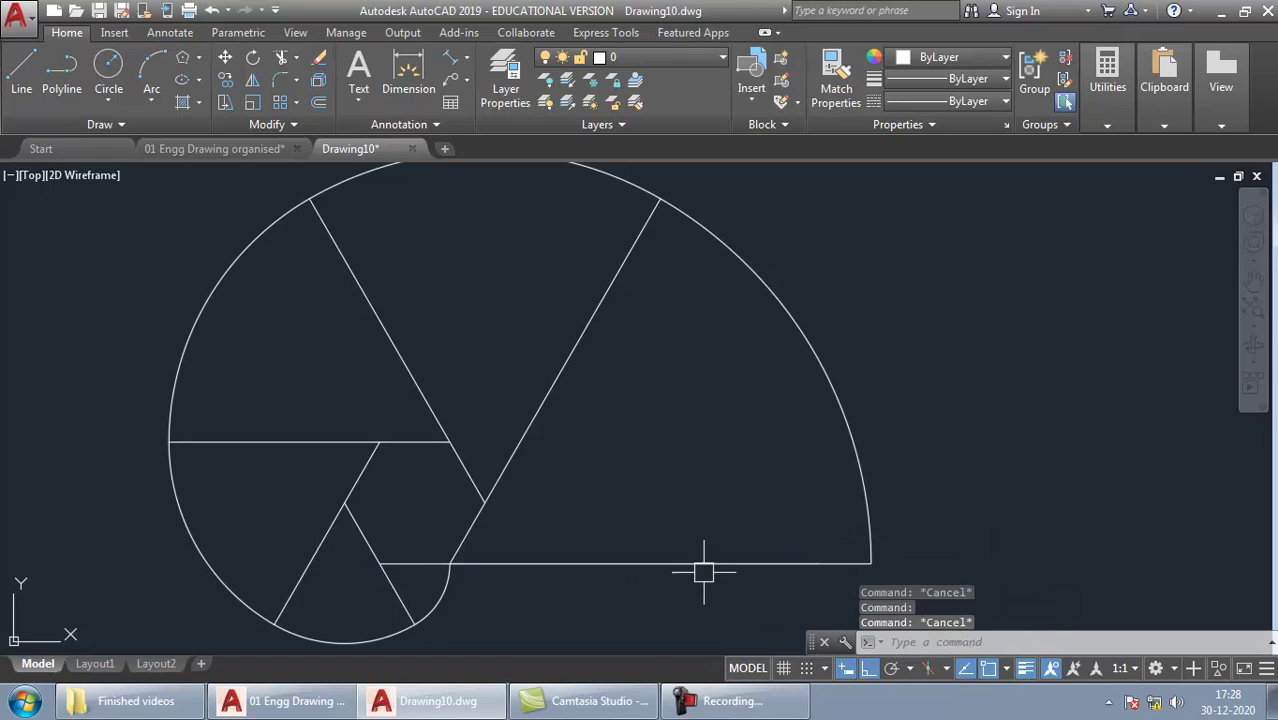
click(693, 562)
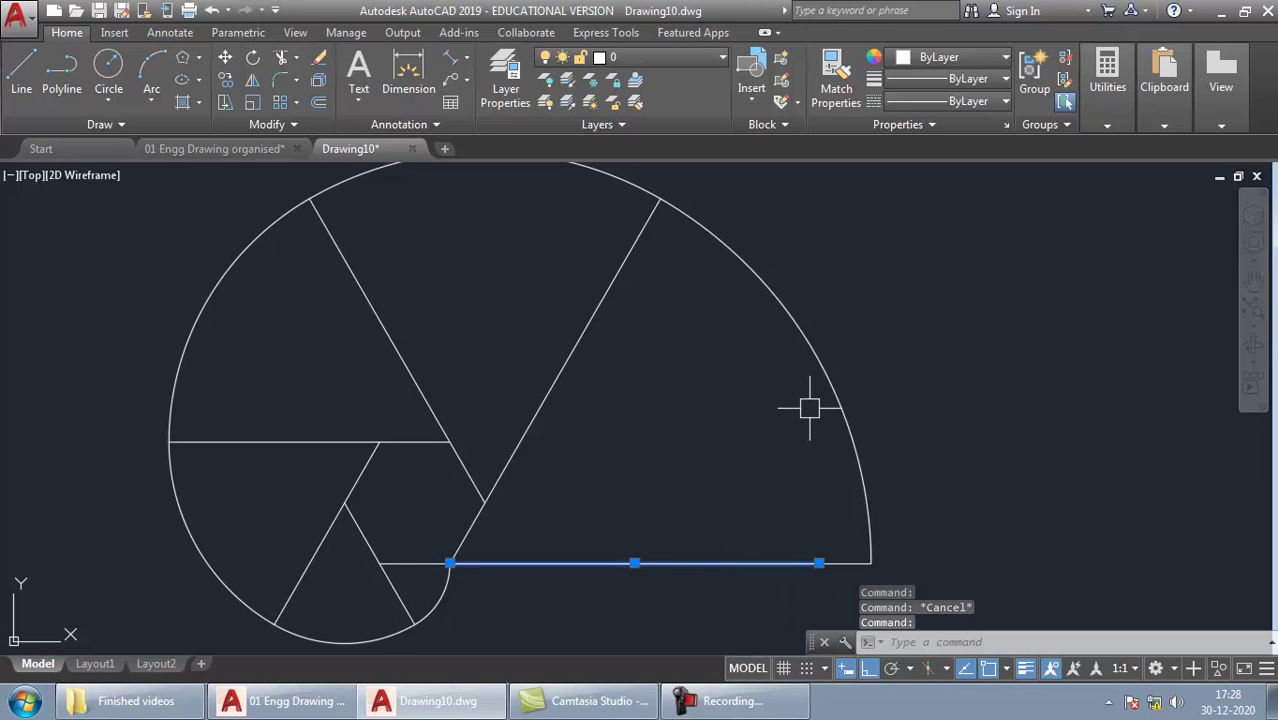
key(Escape)
Step: Draw a 105 mm radius circle centred at the 105 line's left end
text(c)
key(Return)
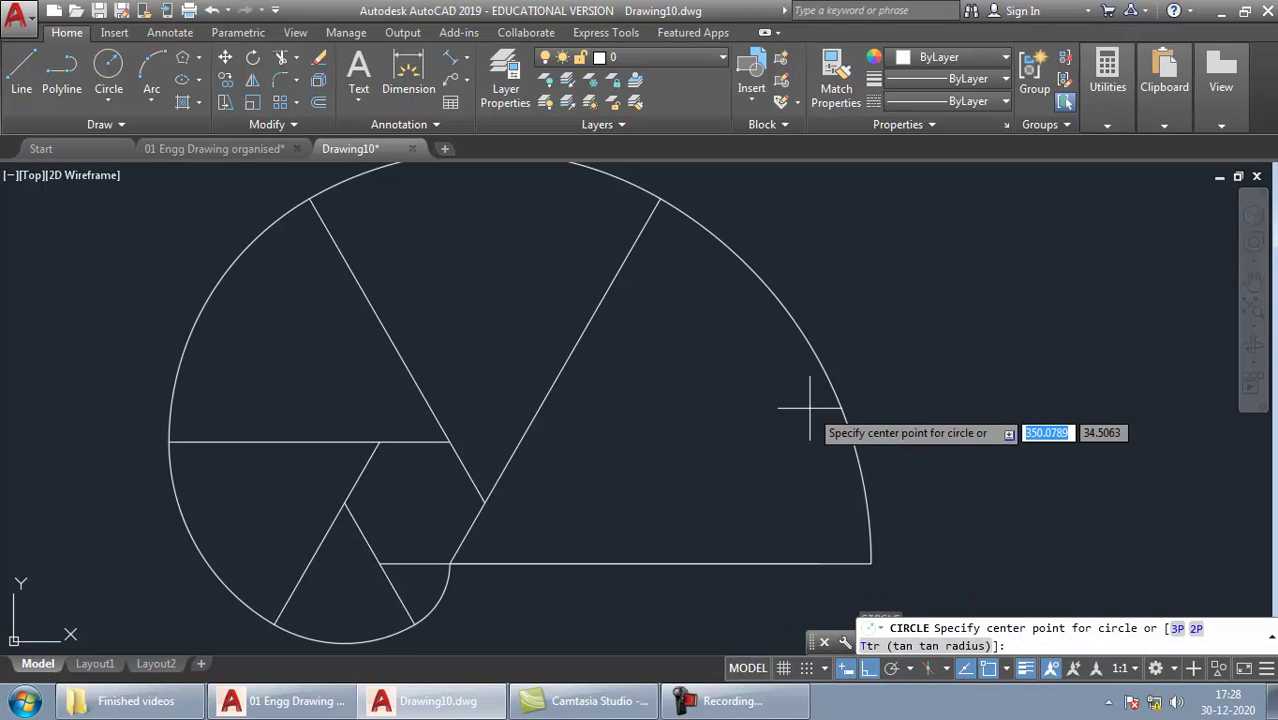
click(449, 563)
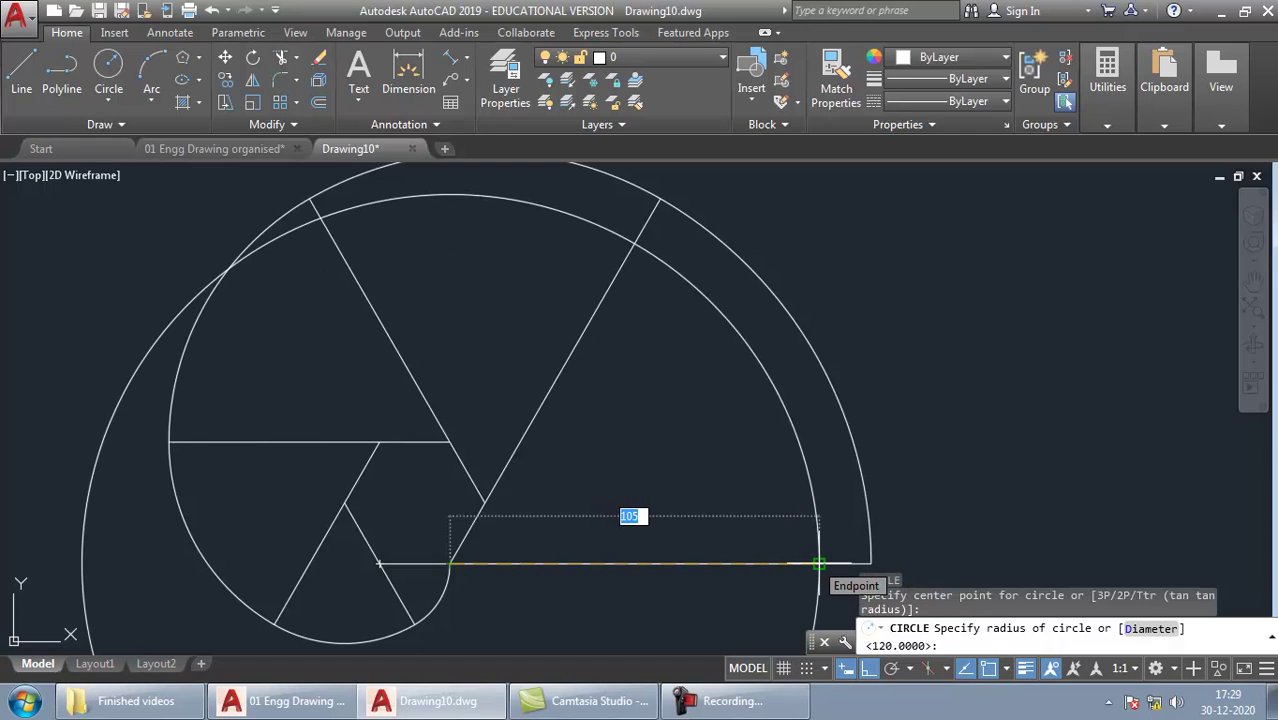
click(818, 564)
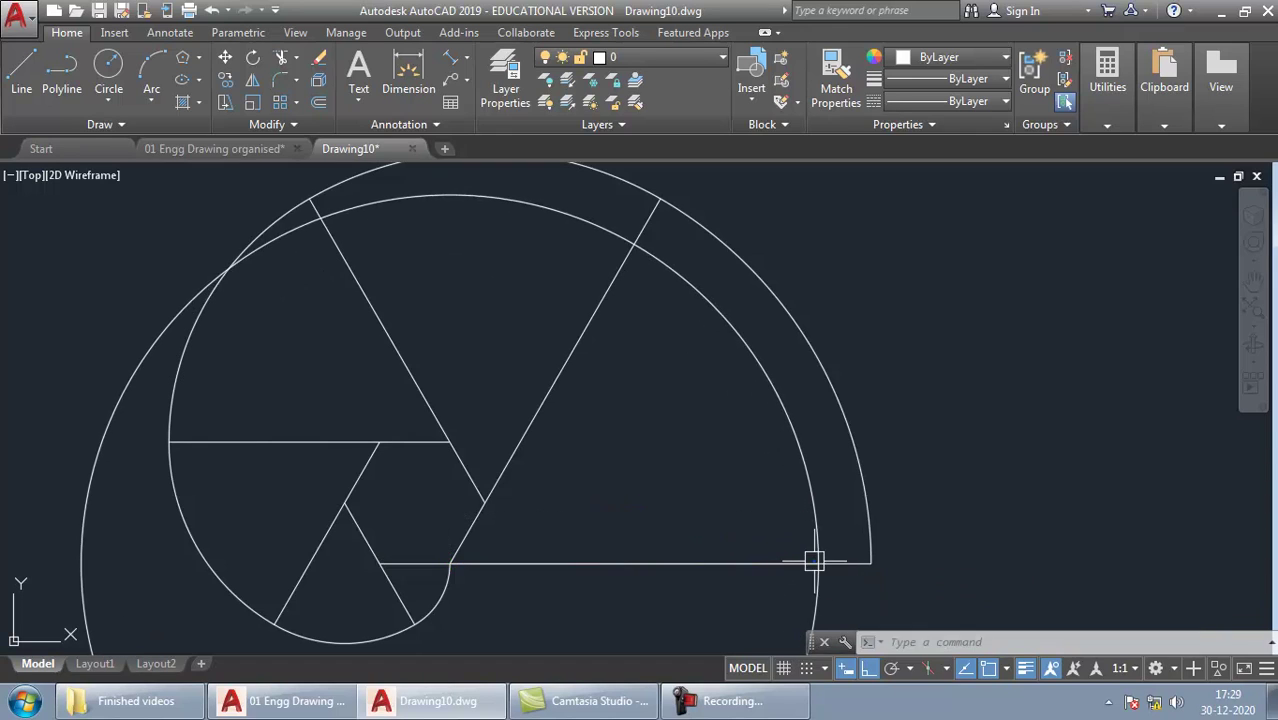
Step: Trim the circle against the bottom and slanted lines, keeping the rising arc
click(632, 563)
click(541, 409)
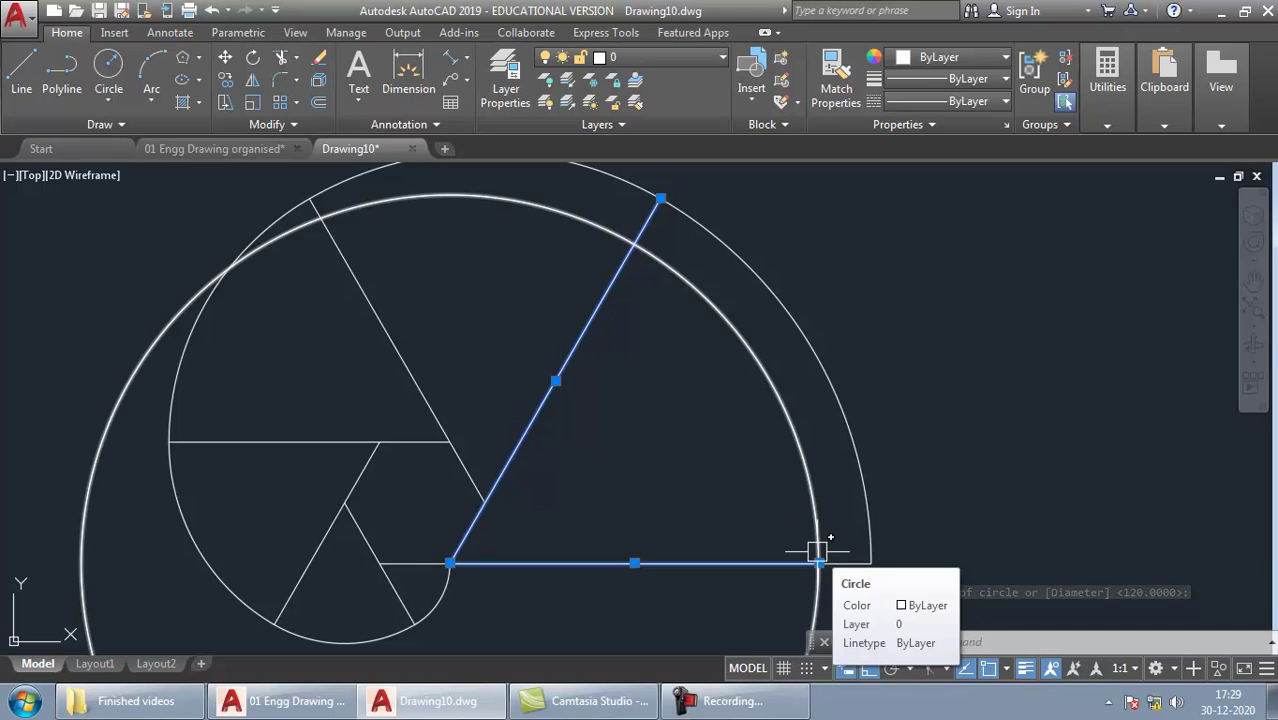
text(tr)
key(Return)
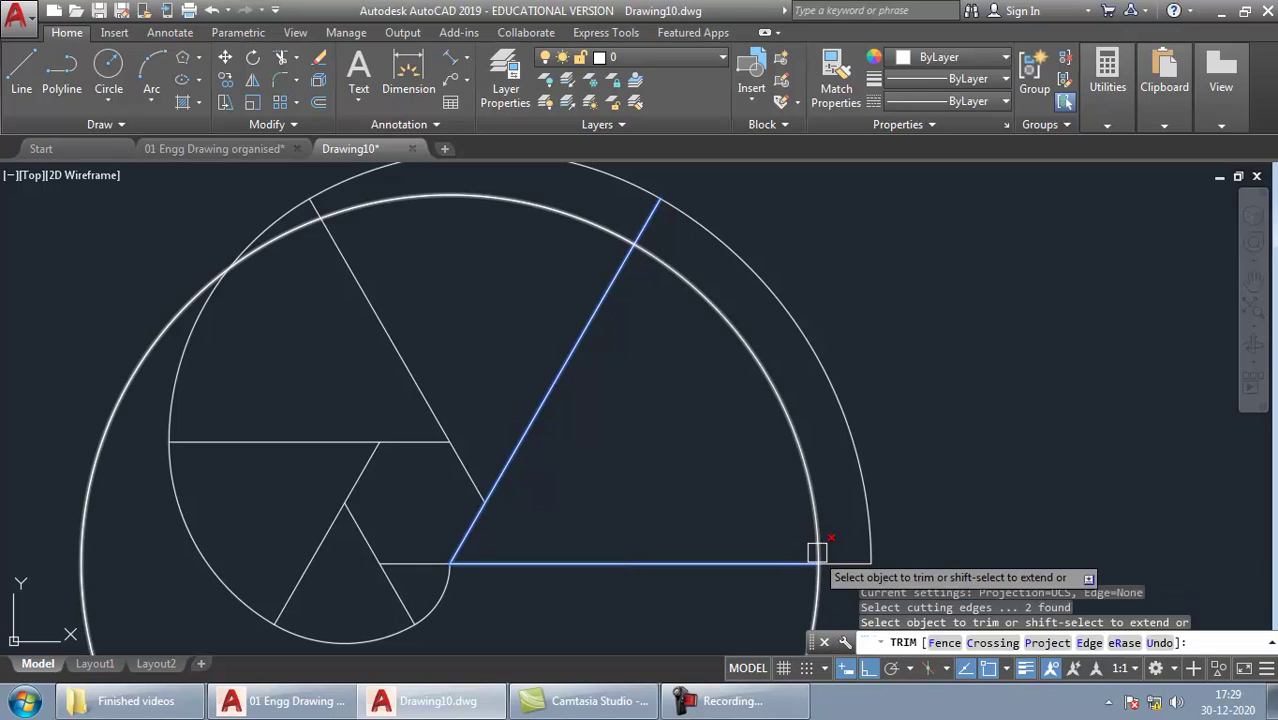
click(591, 231)
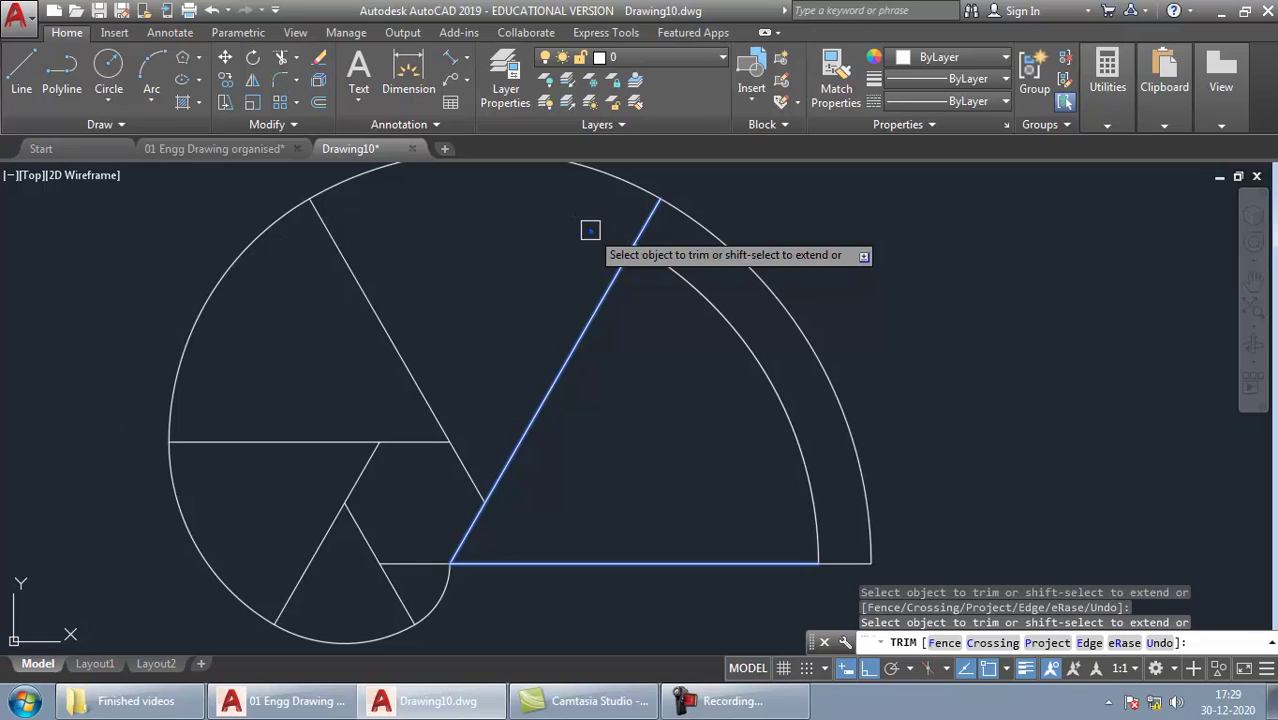
key(Return)
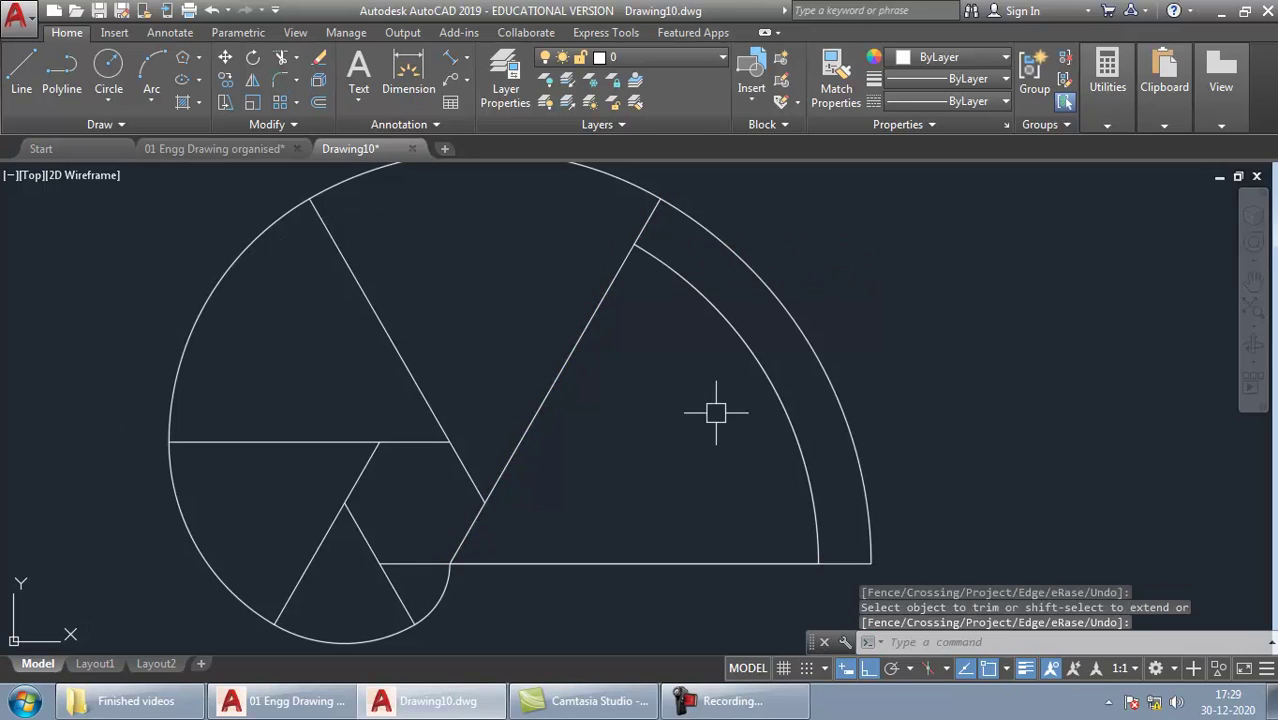
Step: Draw a circle from the slanted line's lower end to the previous arc's end and trim it between the two slanted lines
text(c)
key(Return)
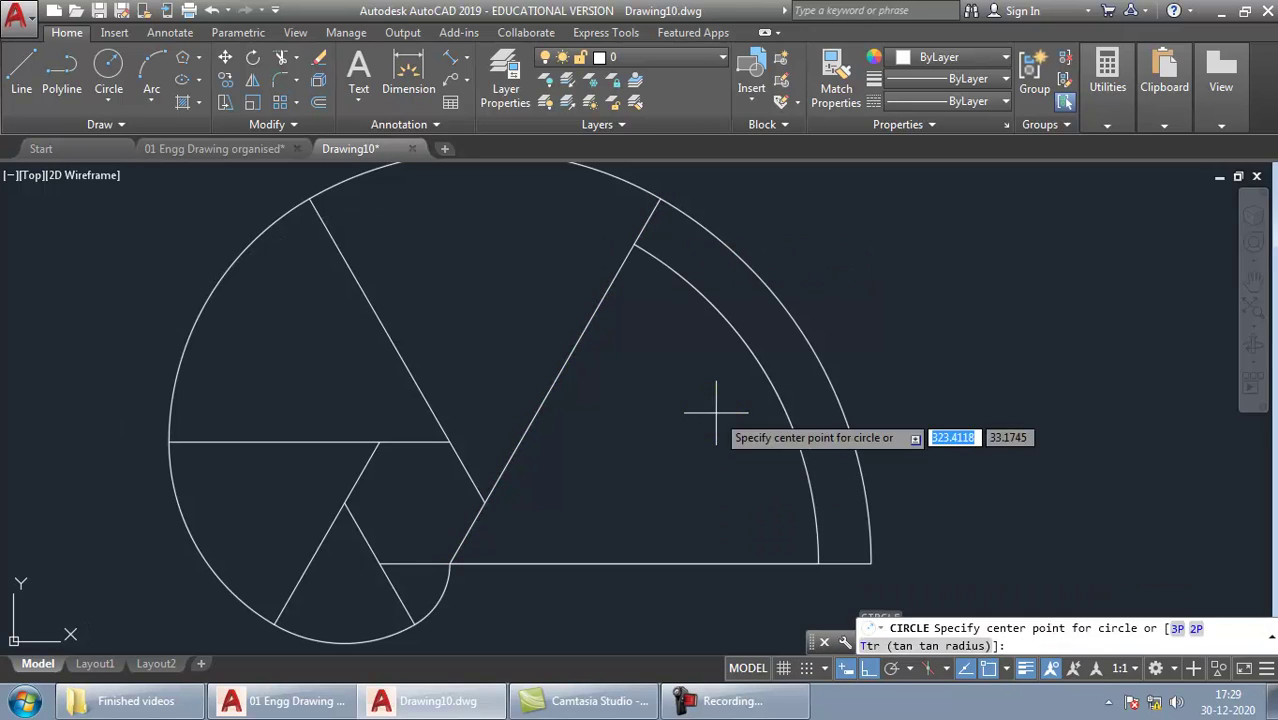
click(485, 502)
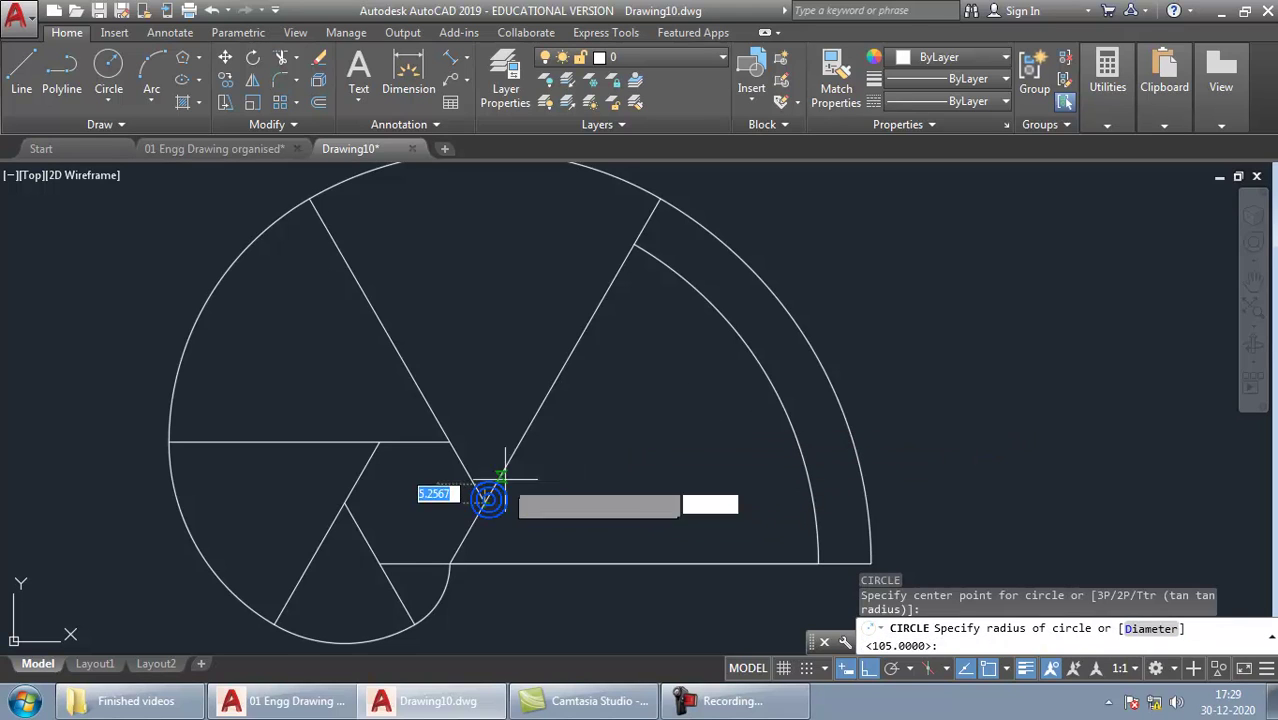
click(634, 243)
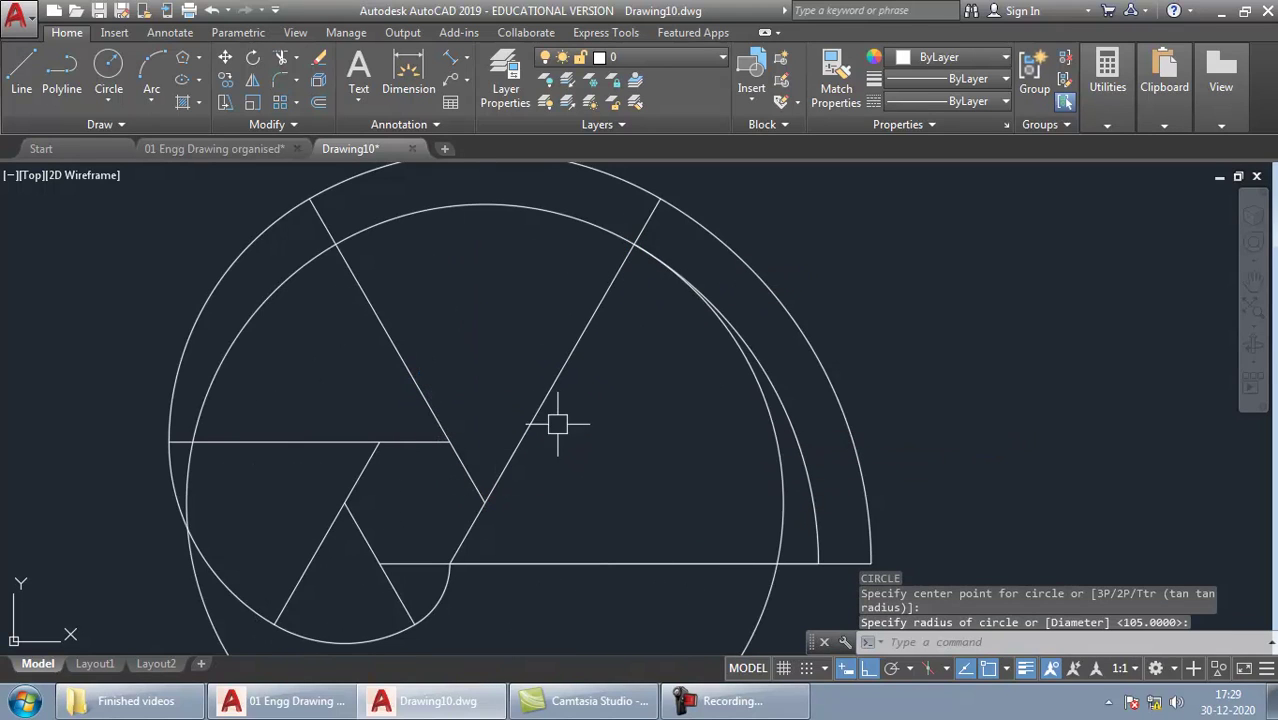
click(548, 387)
click(401, 361)
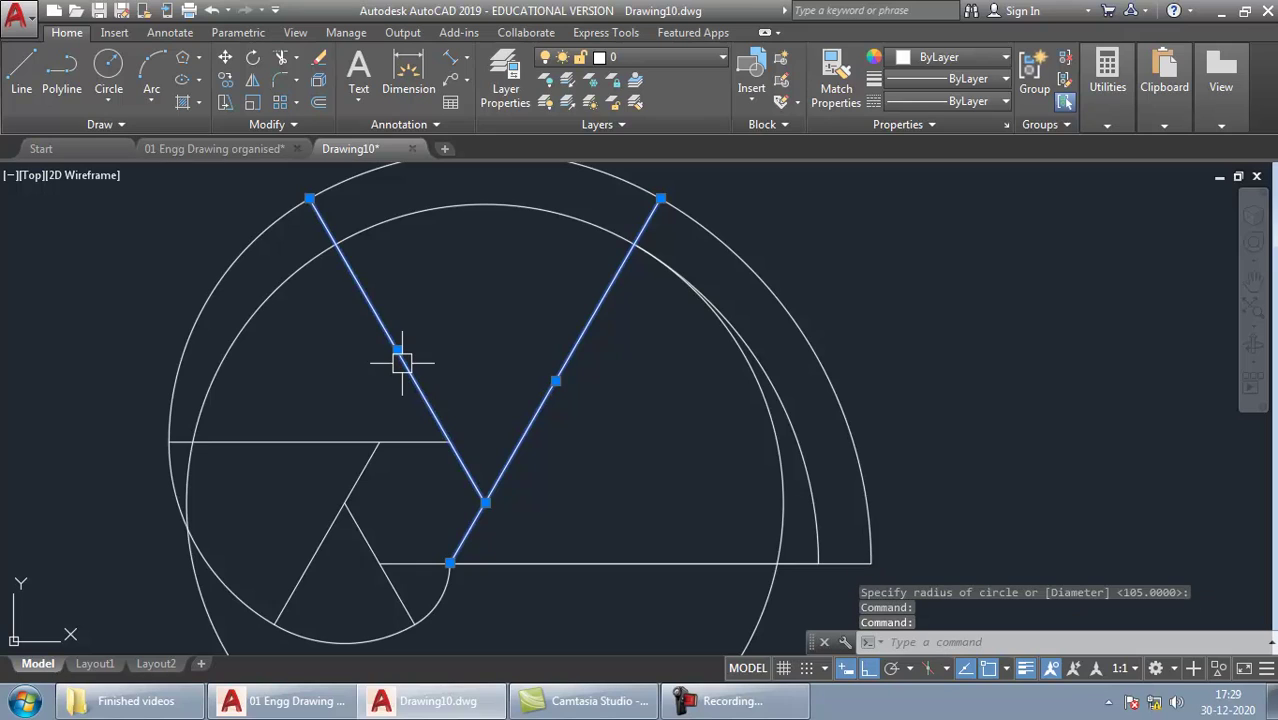
key(Return)
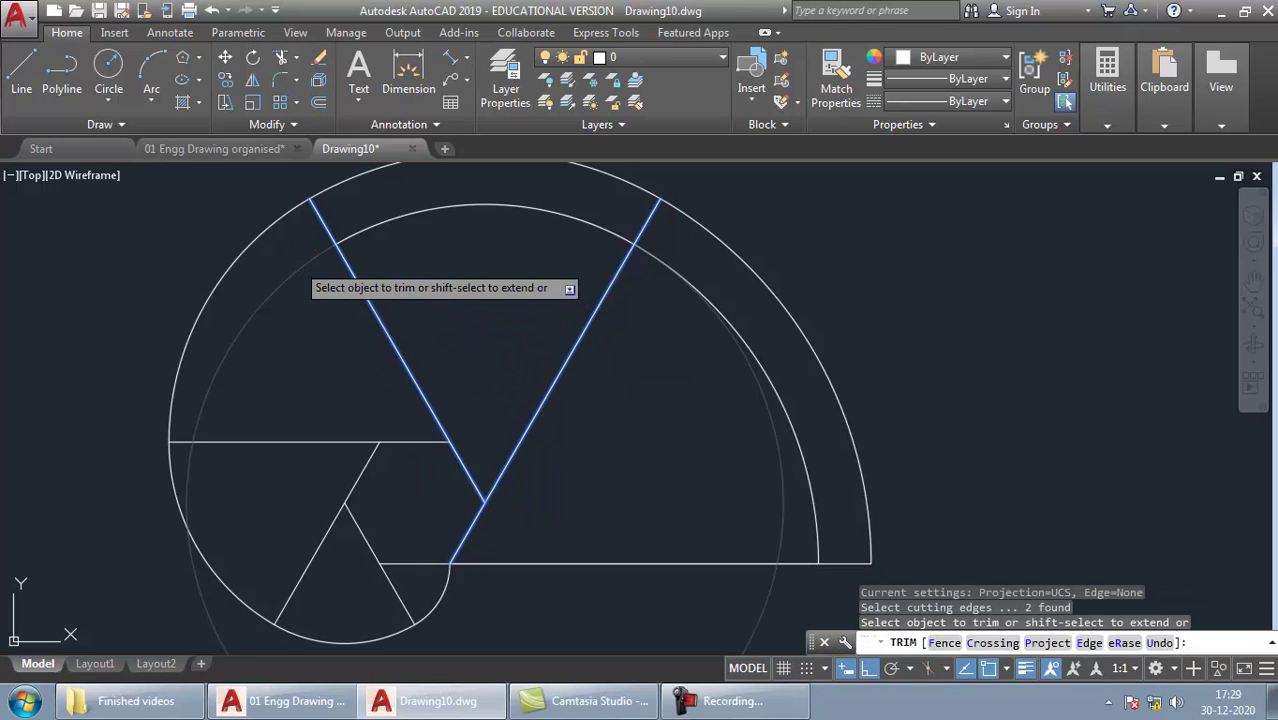
key(Return)
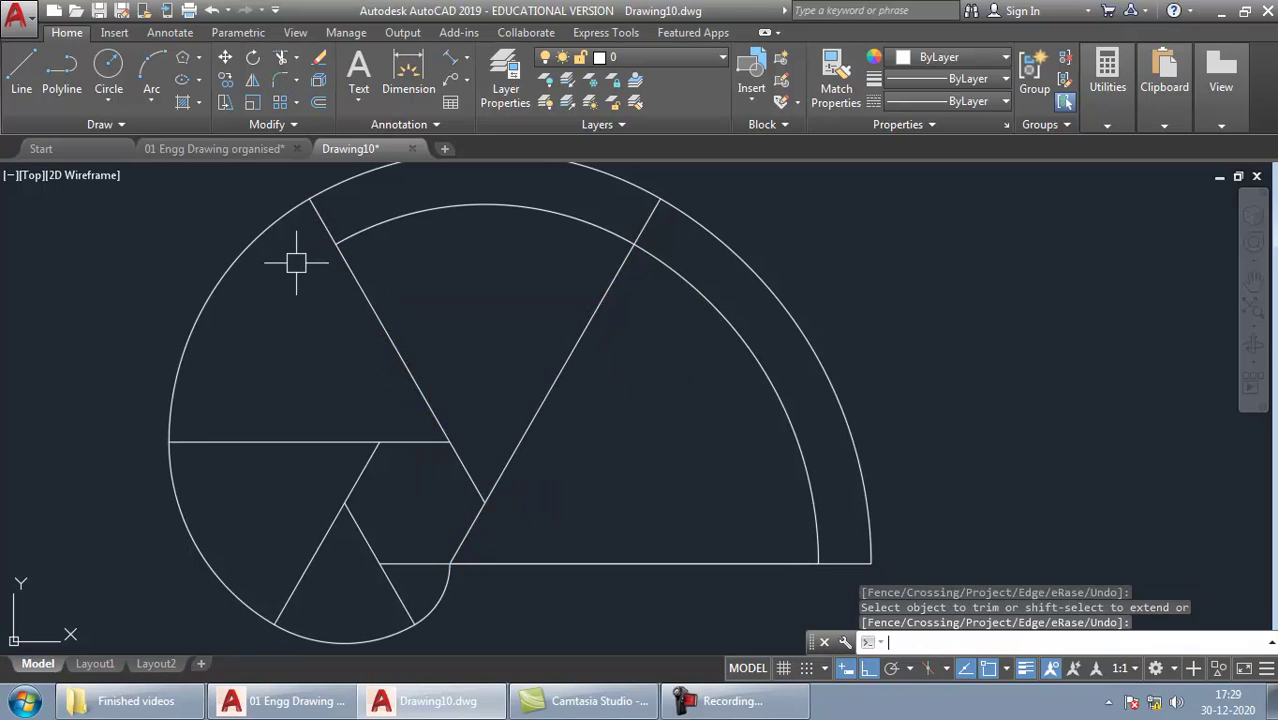
Step: Add the next arc centred at the line intersection, trimmed against the upper-left slanted and horizontal lines
text(c)
key(Return)
click(450, 441)
click(337, 241)
click(358, 297)
click(285, 441)
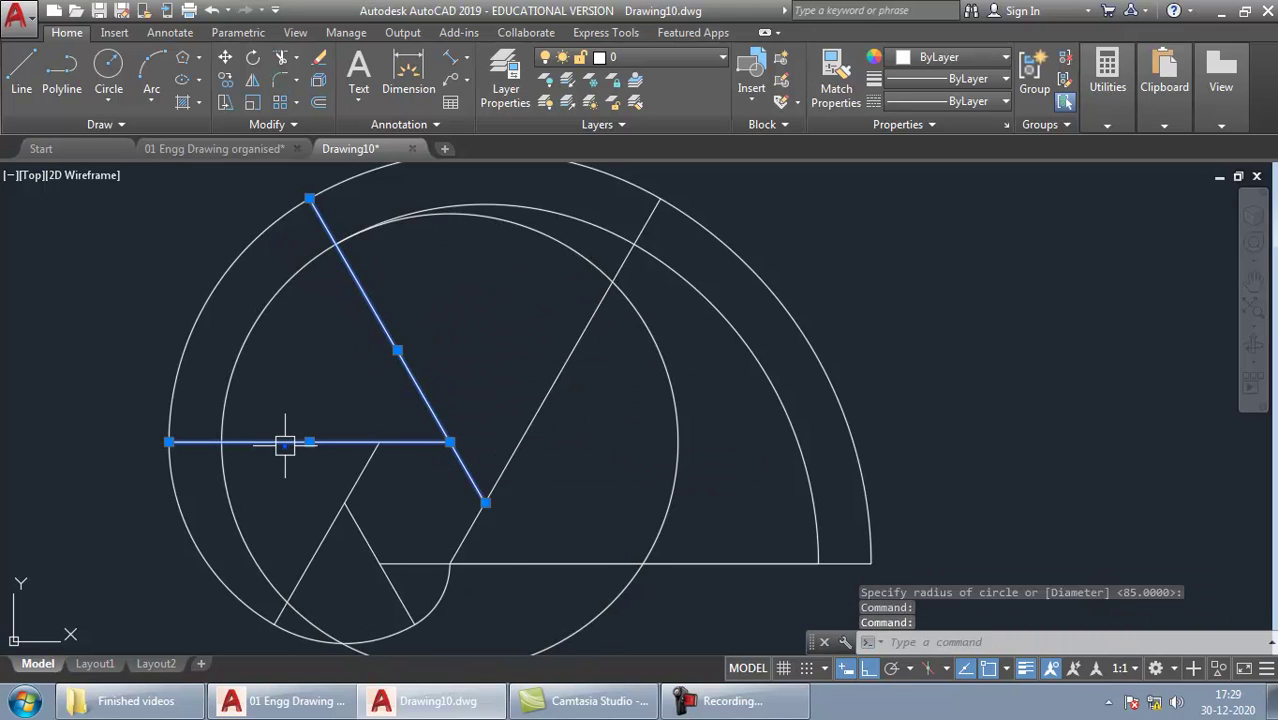
key(Return)
click(240, 517)
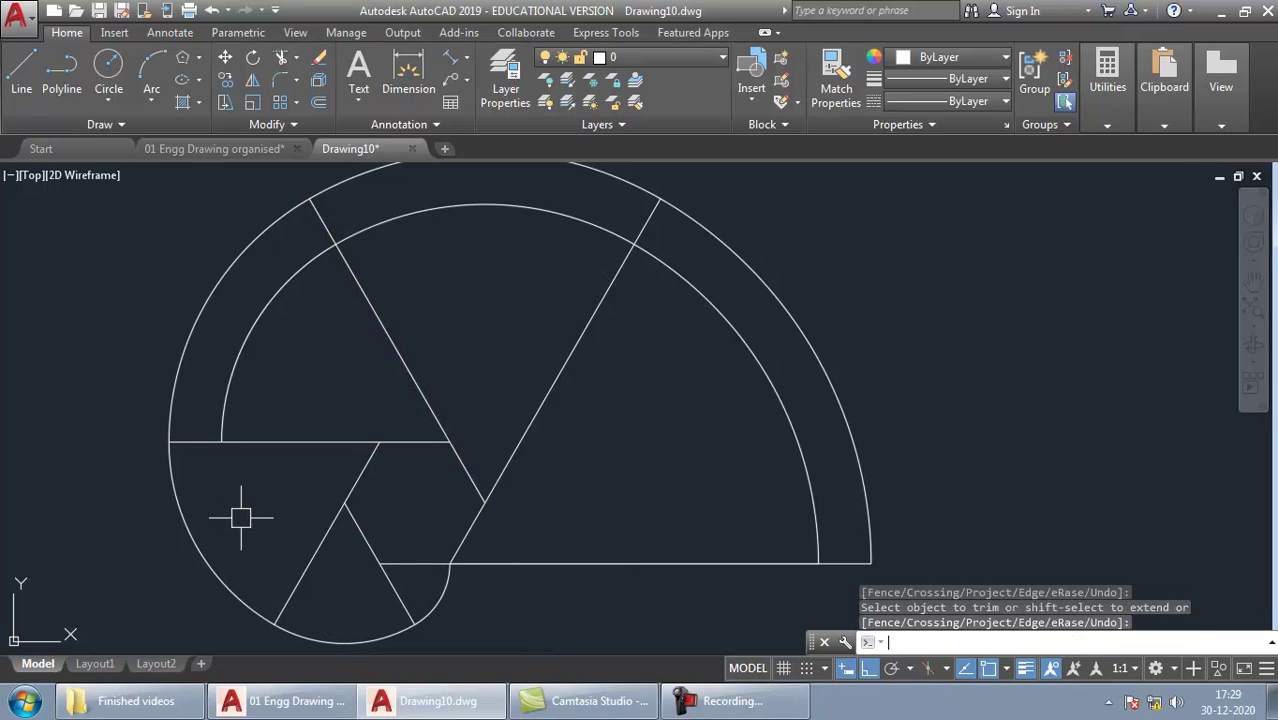
key(Return)
Step: Add another arc at the next intersection, trimmed against the lower-left slanted and horizontal lines
text(c)
key(Return)
click(378, 441)
click(222, 449)
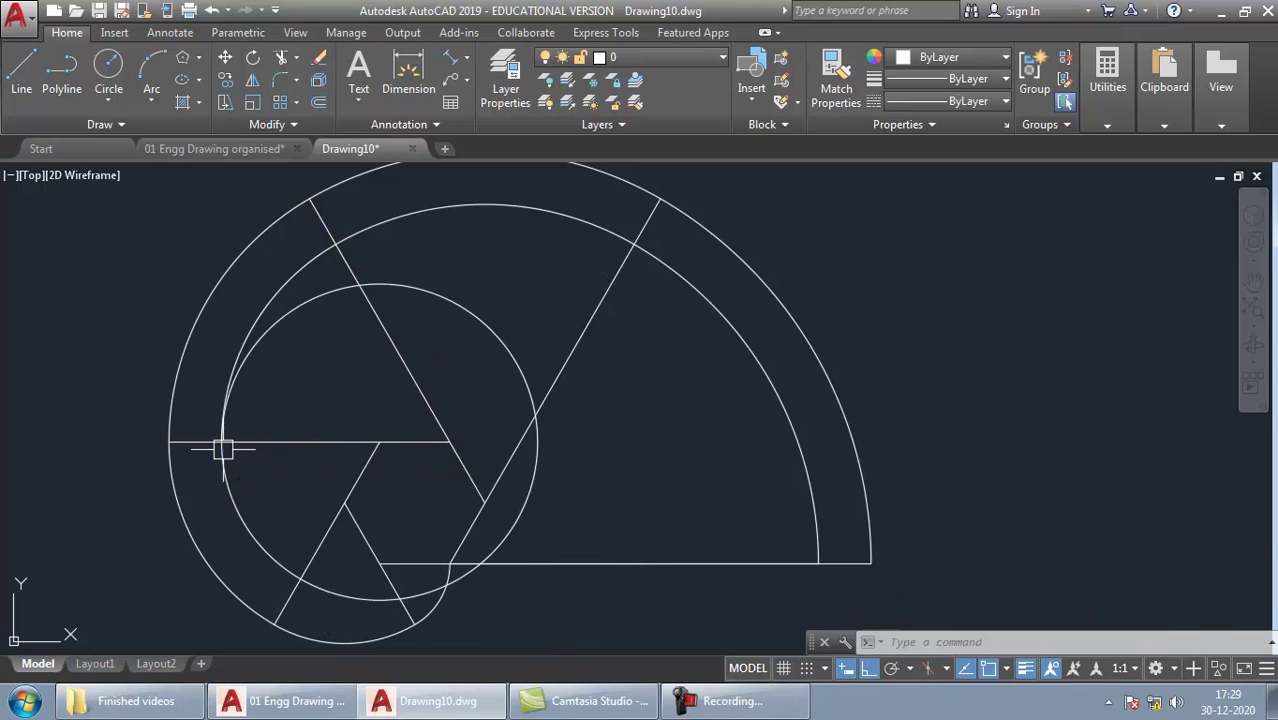
click(328, 524)
click(287, 441)
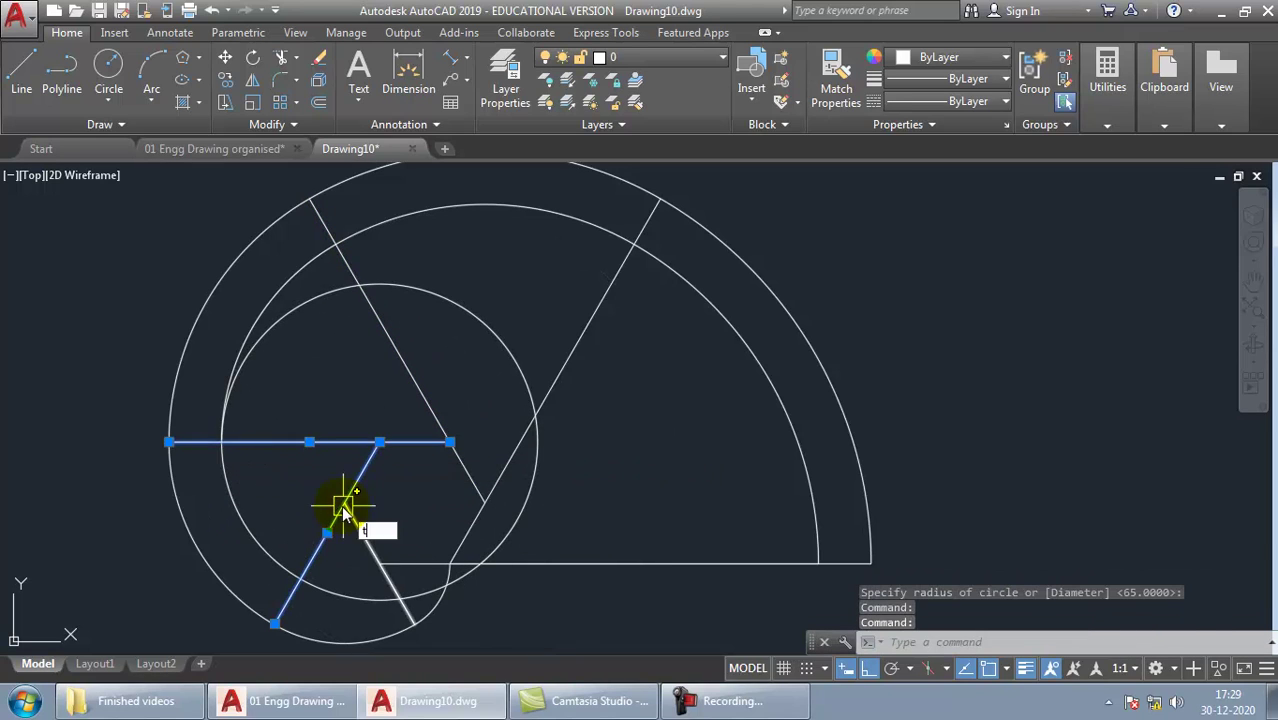
text(tr)
key(Return)
click(300, 314)
key(Return)
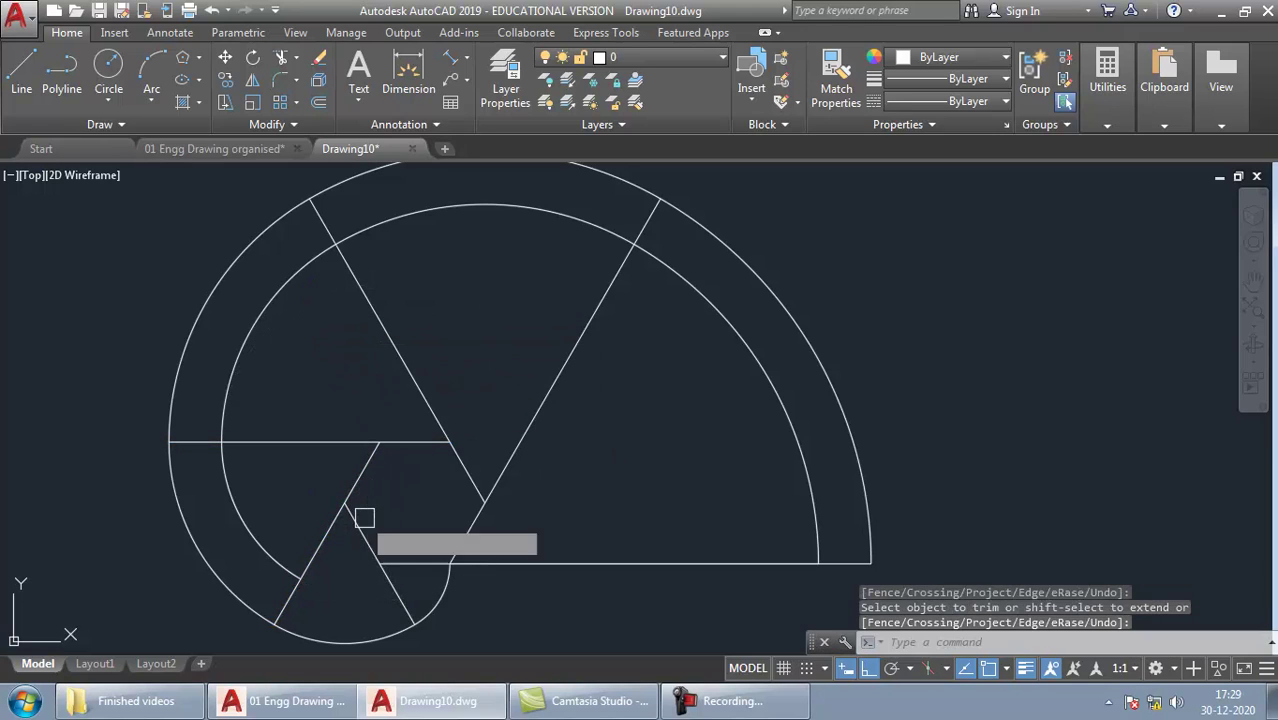
key(Return)
key(Escape)
Step: Draw a circle centred on the hexagon corner and trim it down to its lower arc
text(c)
key(Return)
click(344, 503)
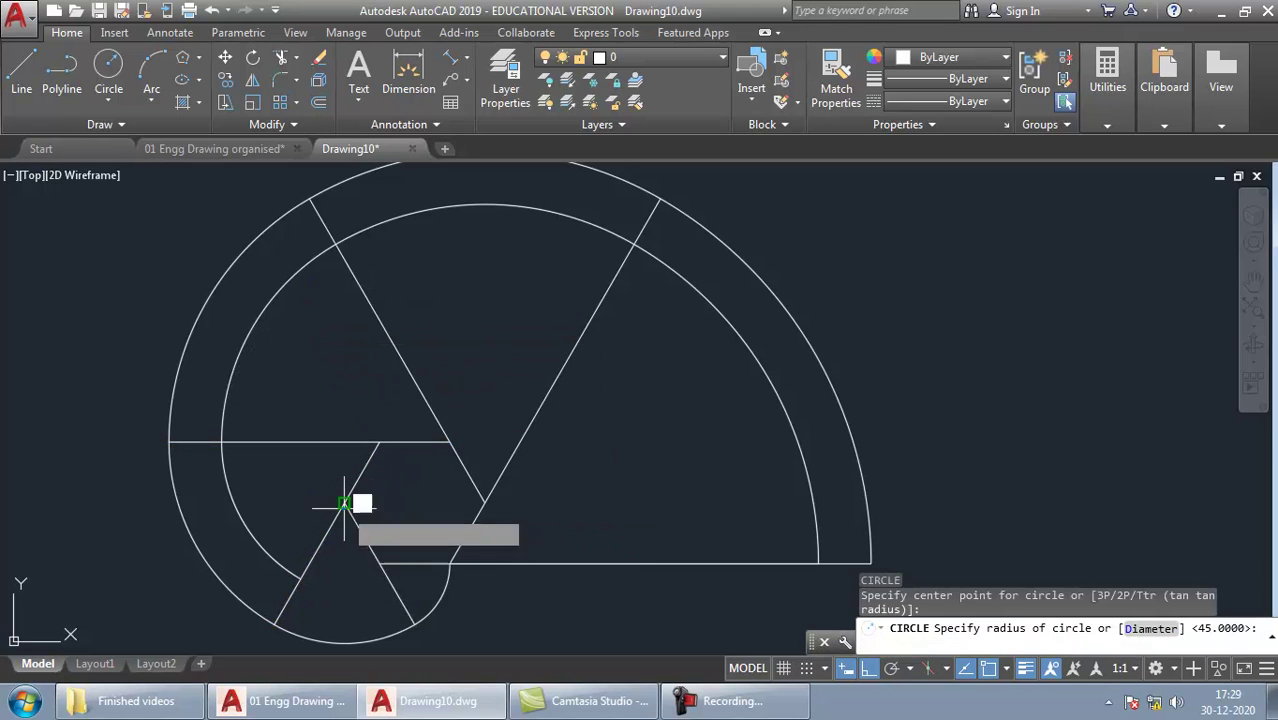
click(298, 580)
click(363, 537)
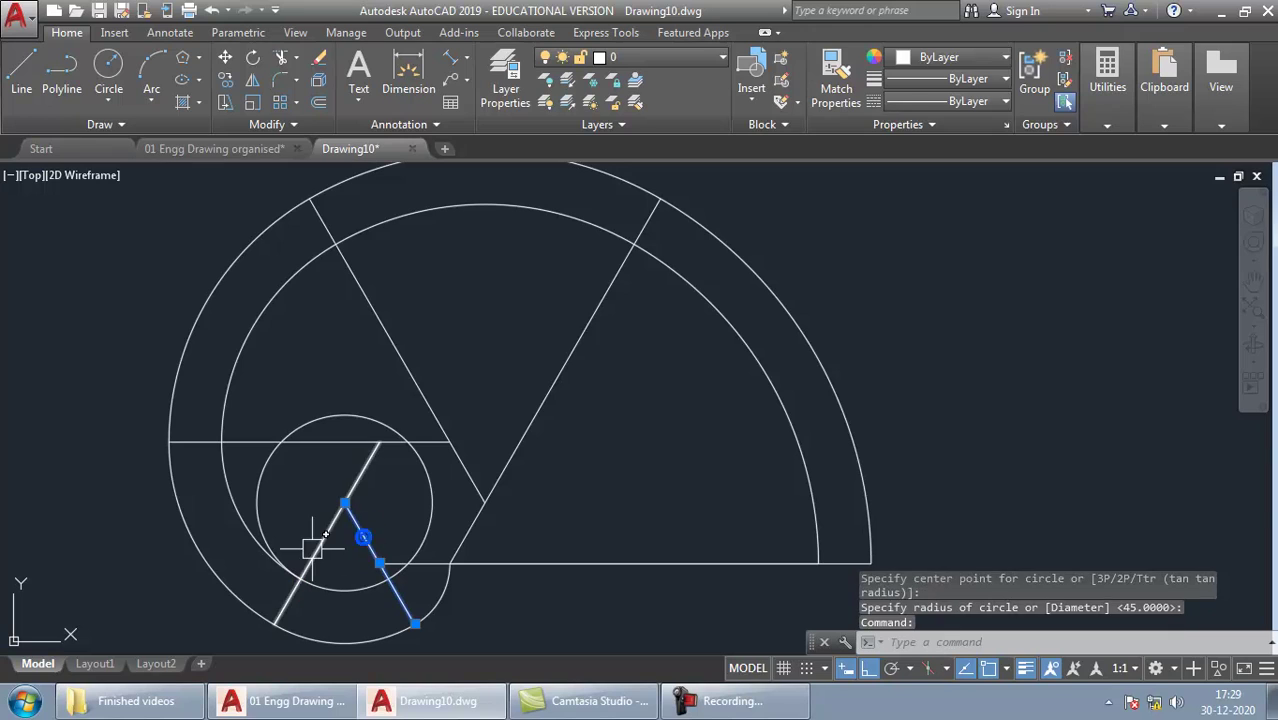
text(tr)
key(Return)
click(266, 474)
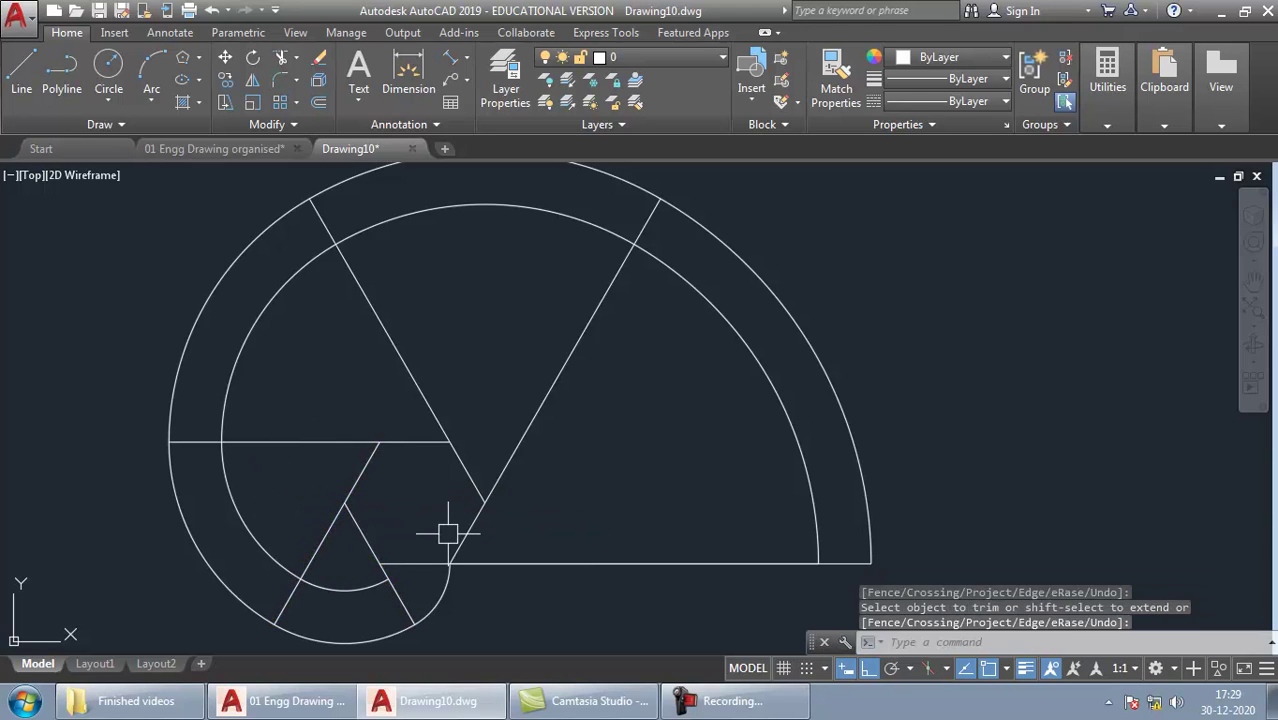
key(Escape)
Step: Add a small trimmed arc at the line intersection and remove the short horizontal line segment
text(c)
key(Return)
click(380, 563)
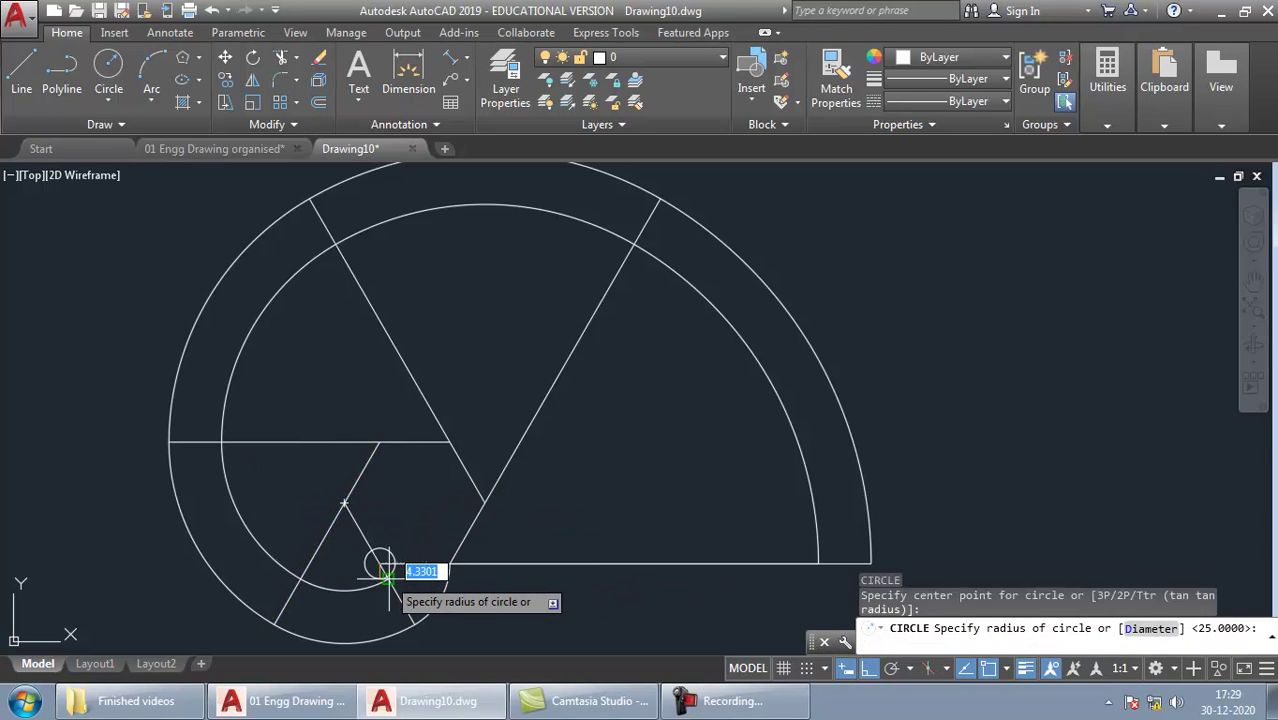
click(386, 574)
click(414, 563)
click(398, 592)
text(tr)
key(Return)
click(350, 552)
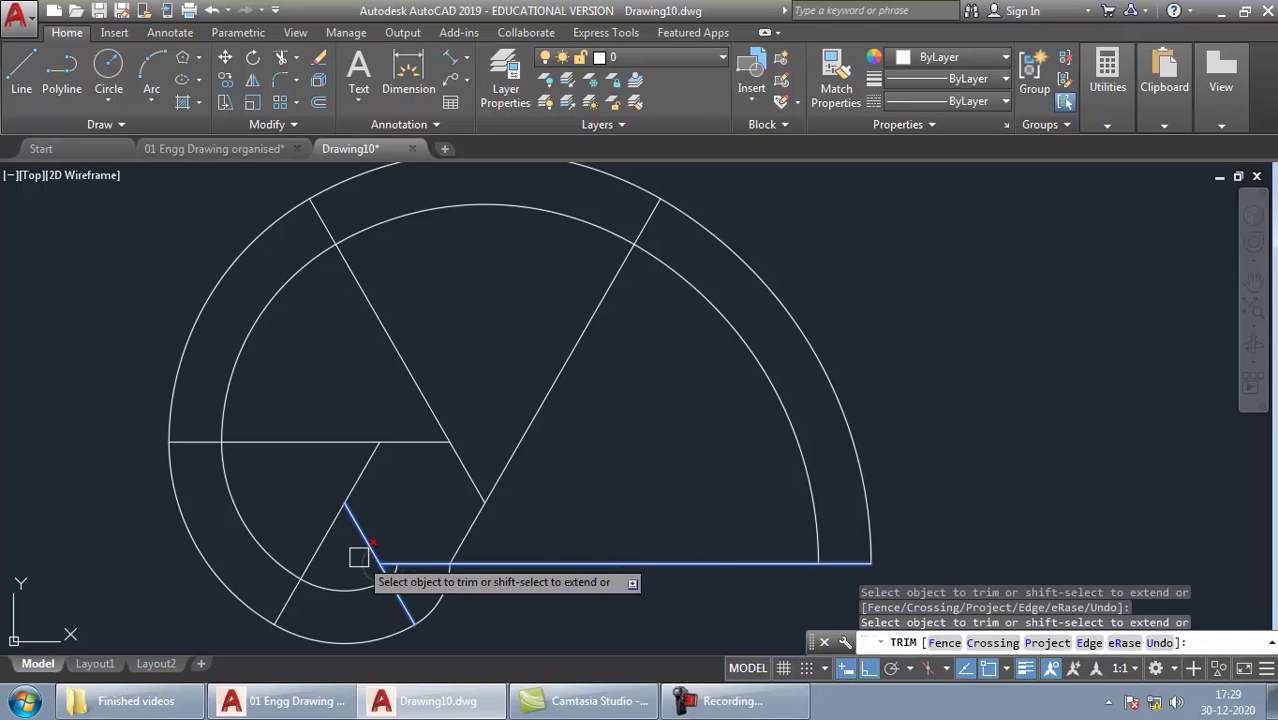
click(436, 564)
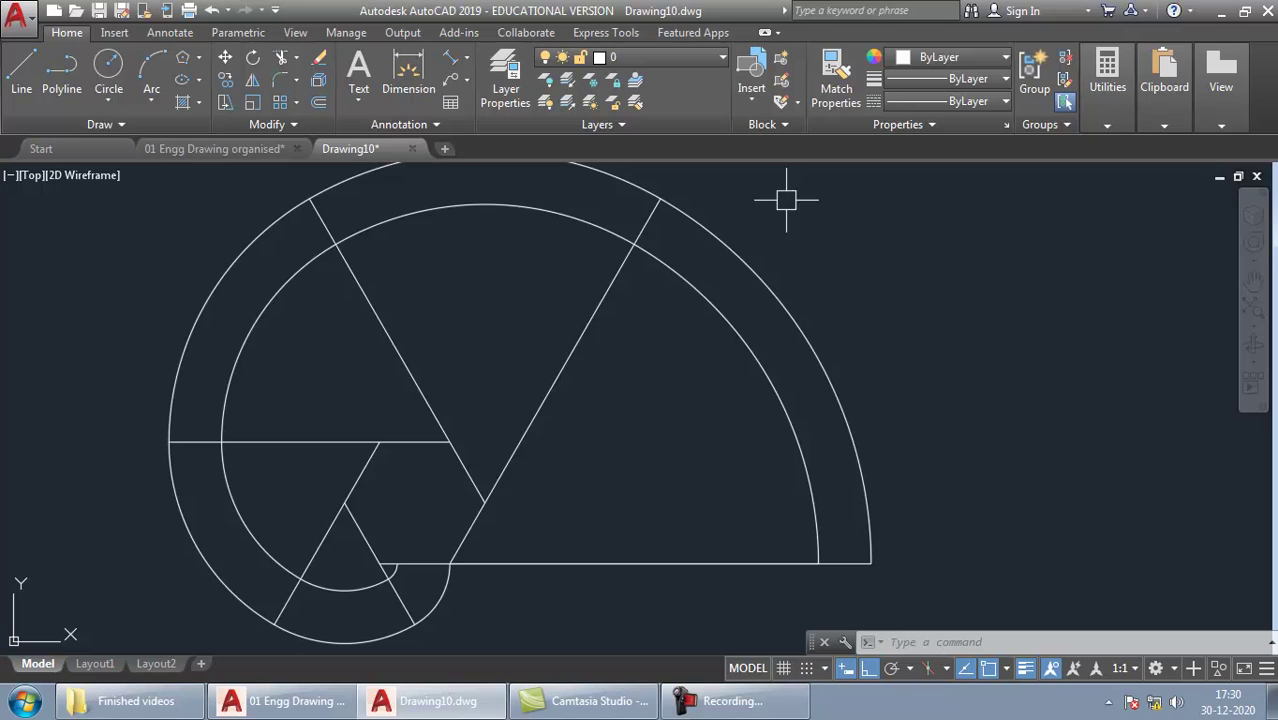
middle_drag(786, 200, 724, 521)
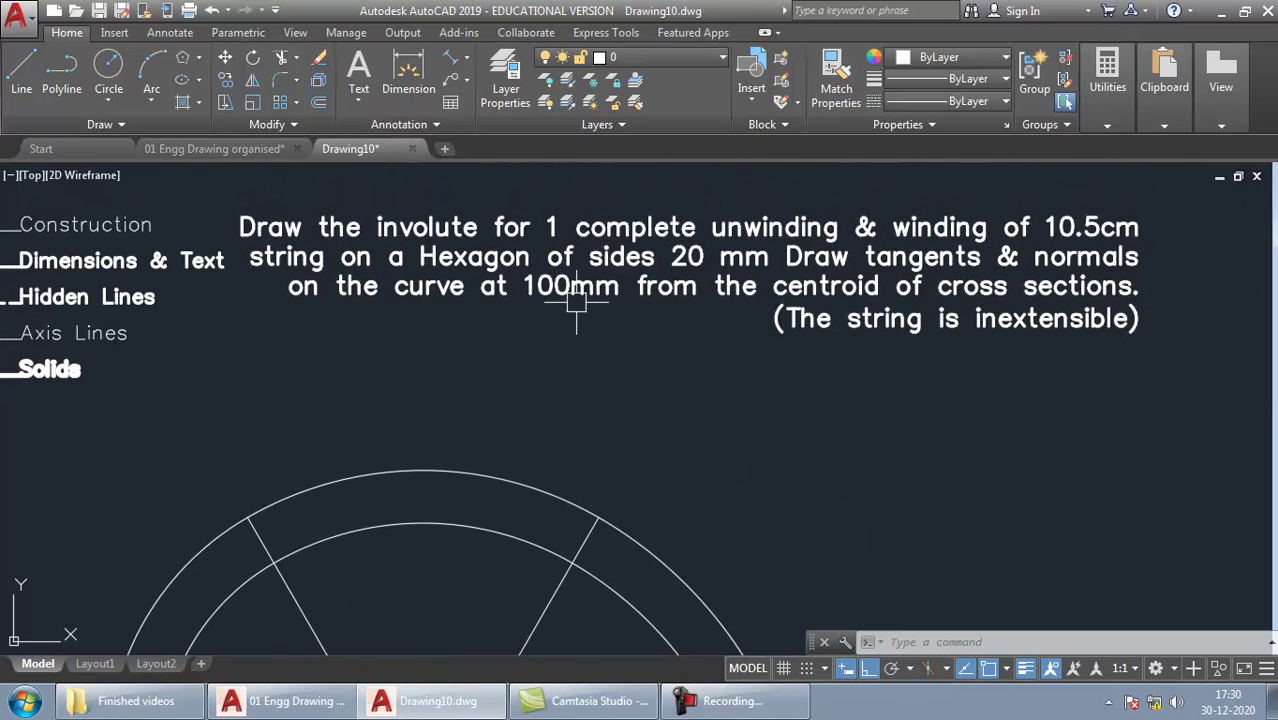
mouse_move(788, 528)
middle_down()
mouse_move(947, 305)
mouse_move(993, 183)
middle_up()
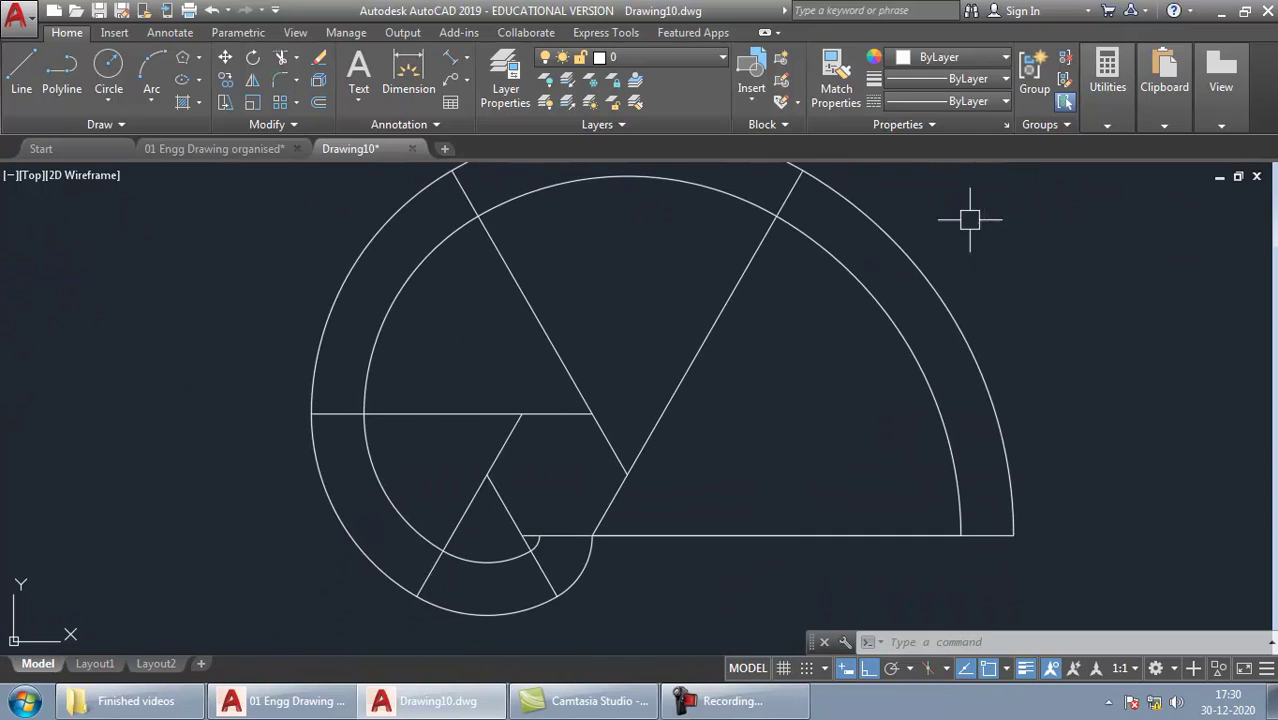
Step: Draw a slanted line from the inner hexagon corner to the lower arc, plus a horizontal line to the diagonal edge
key(Return)
click(592, 413)
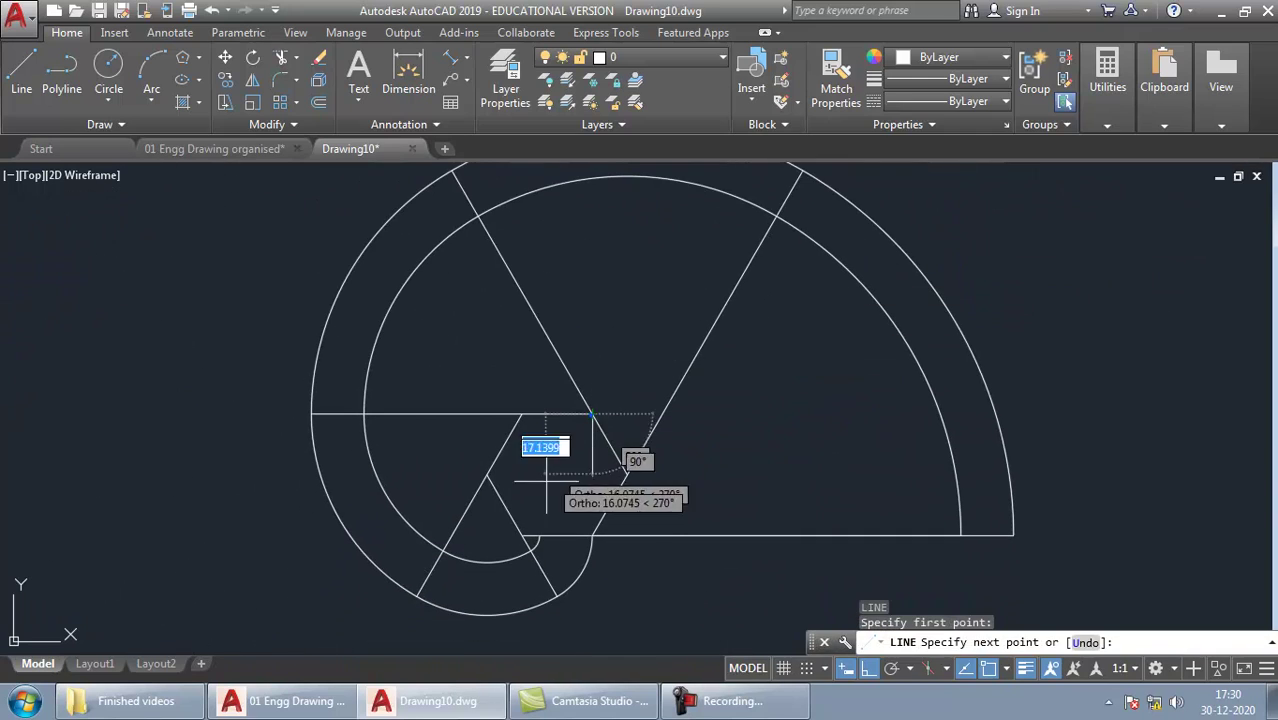
click(521, 535)
key(Return)
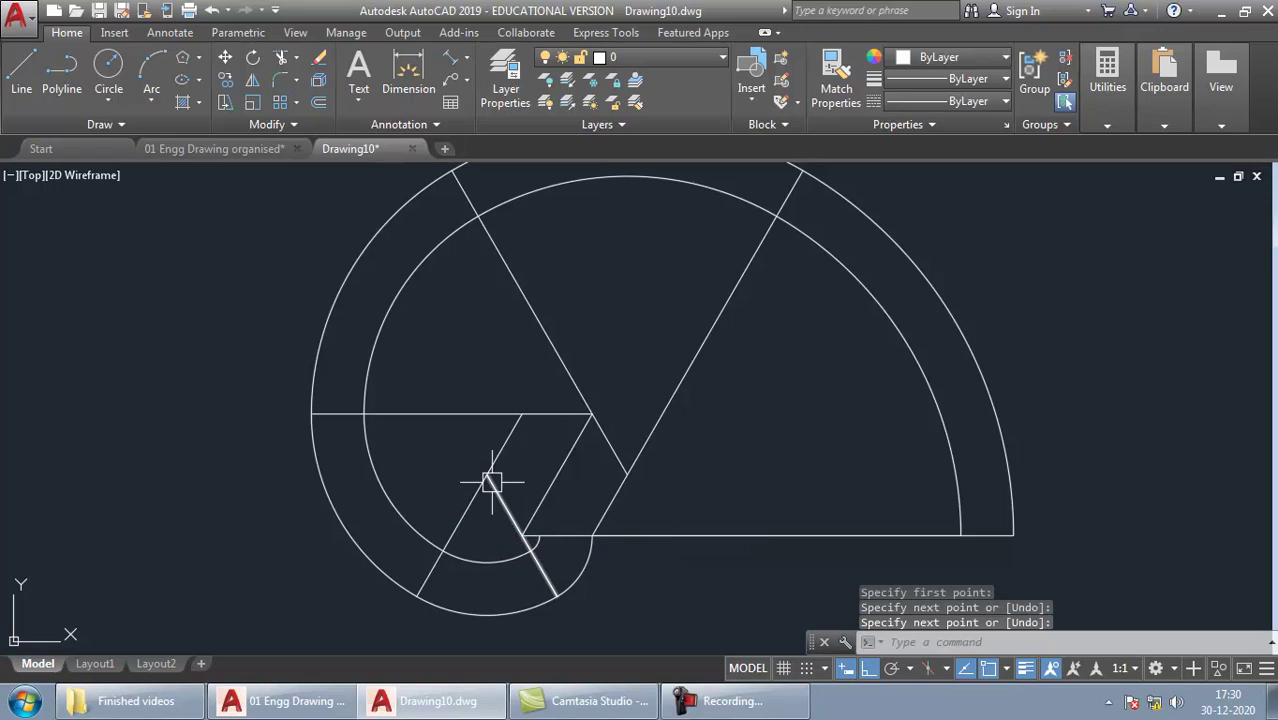
key(Return)
click(487, 476)
click(627, 476)
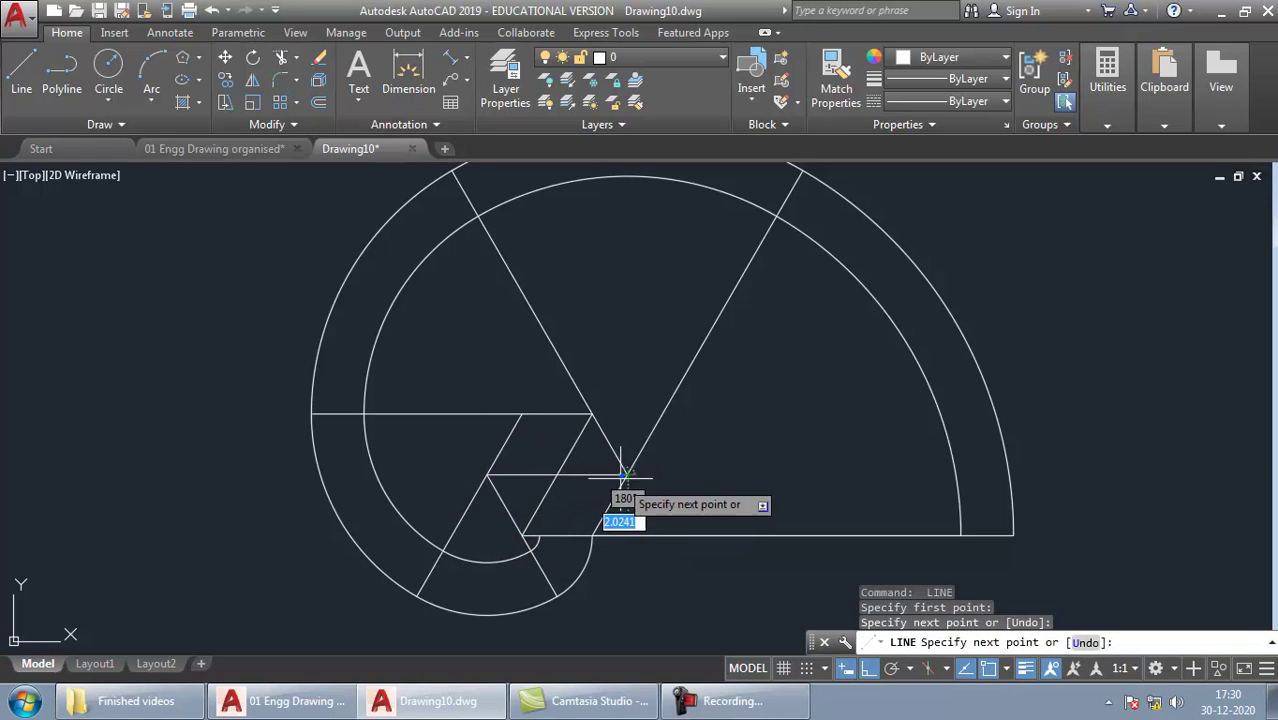
key(Return)
text(c)
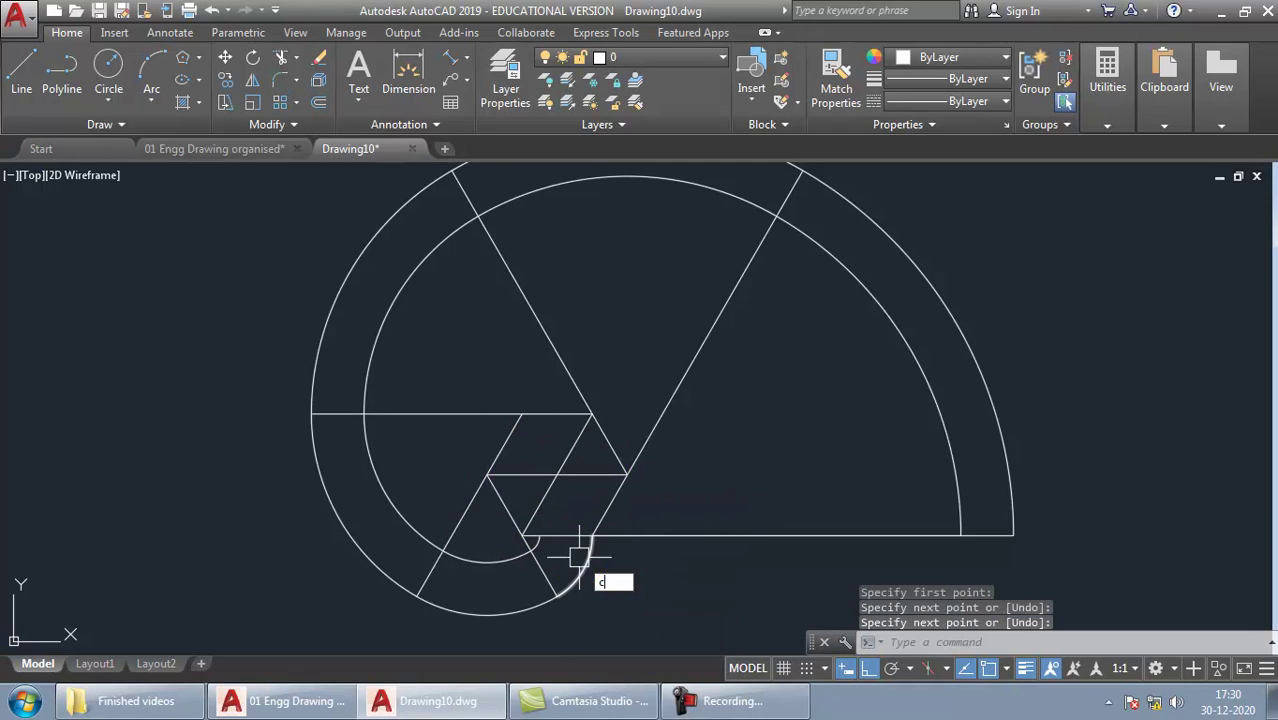
key(Return)
Step: Draw a radius-100 circle centred on the point on the horizontal line
click(557, 476)
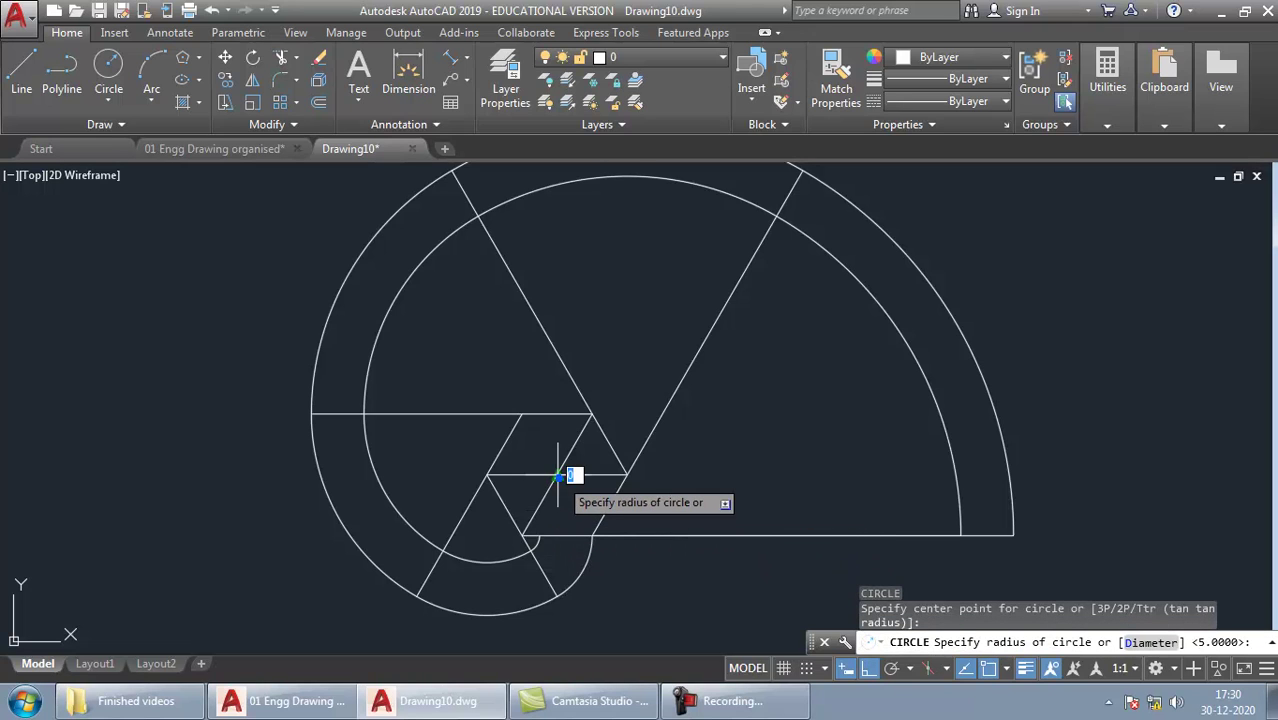
middle_drag(606, 213, 582, 393)
text(100)
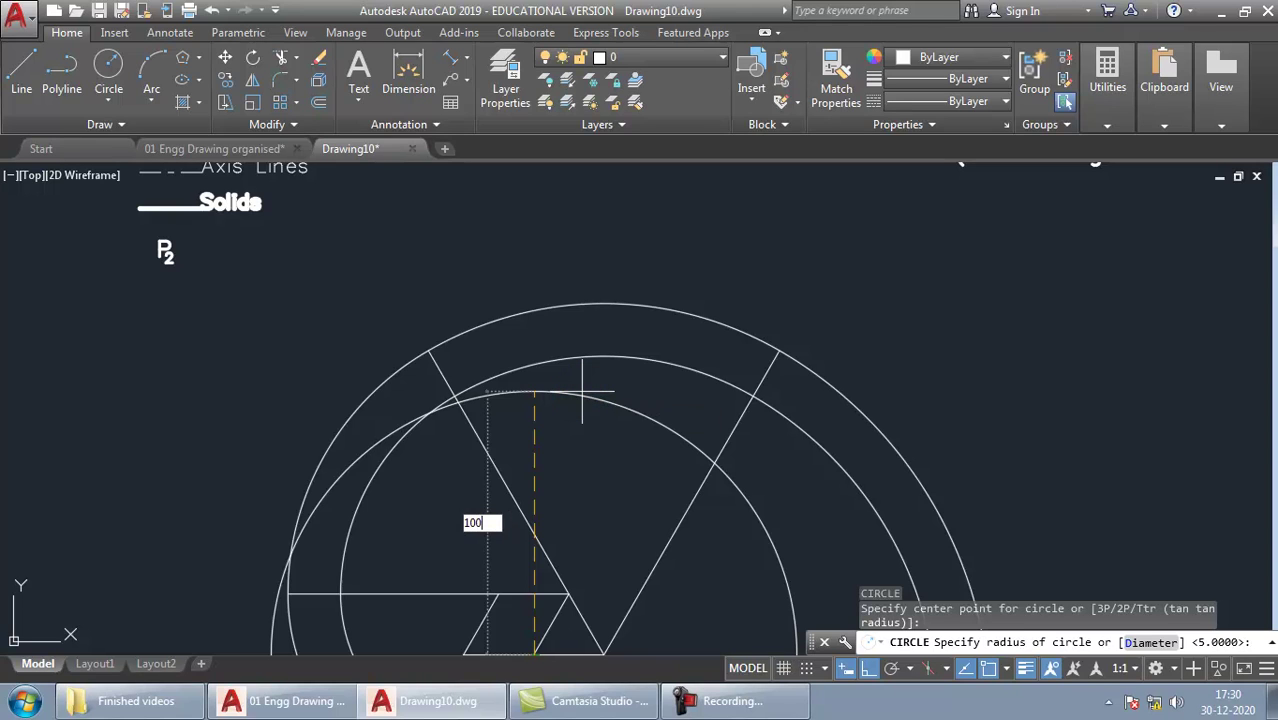
key(Return)
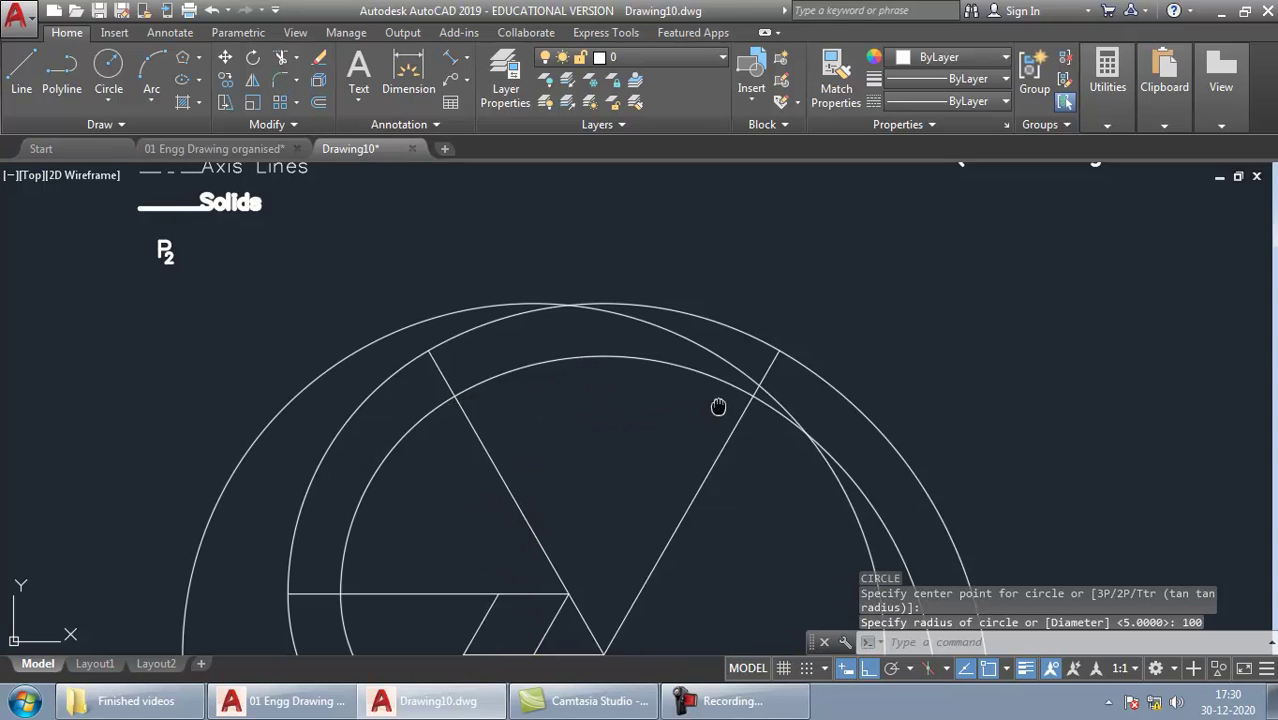
middle_drag(590, 312, 594, 240)
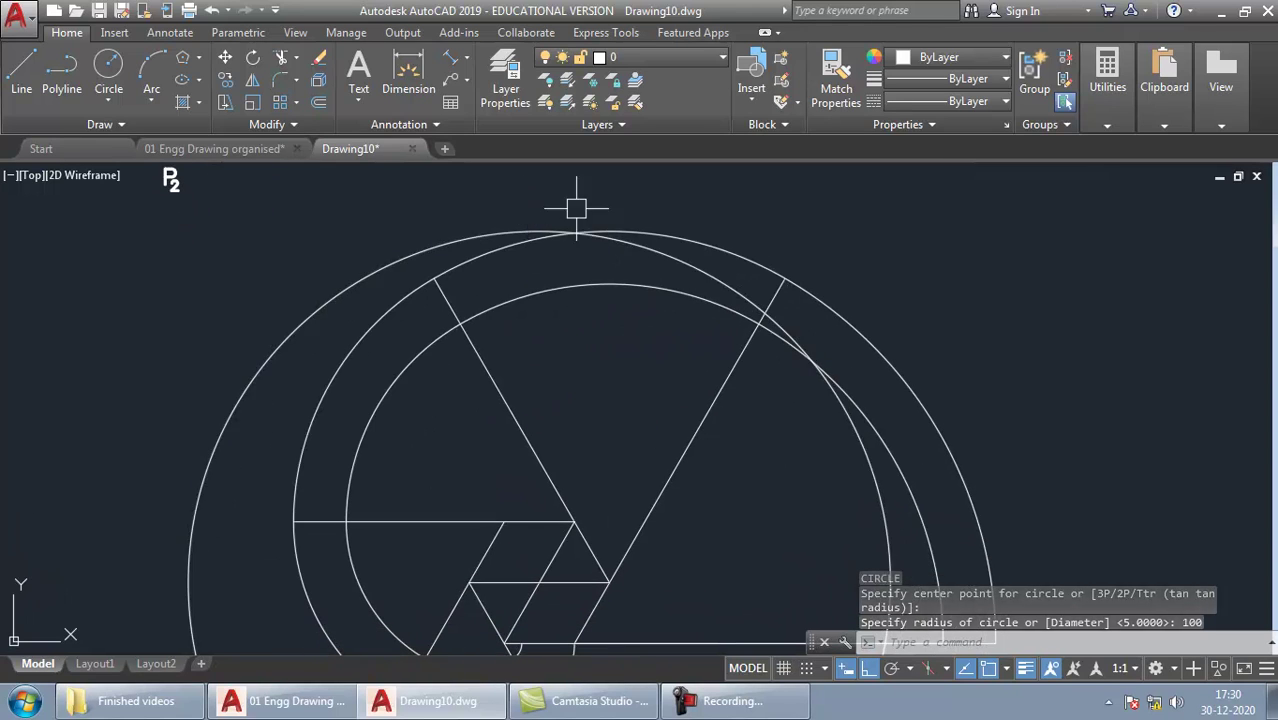
text(p)
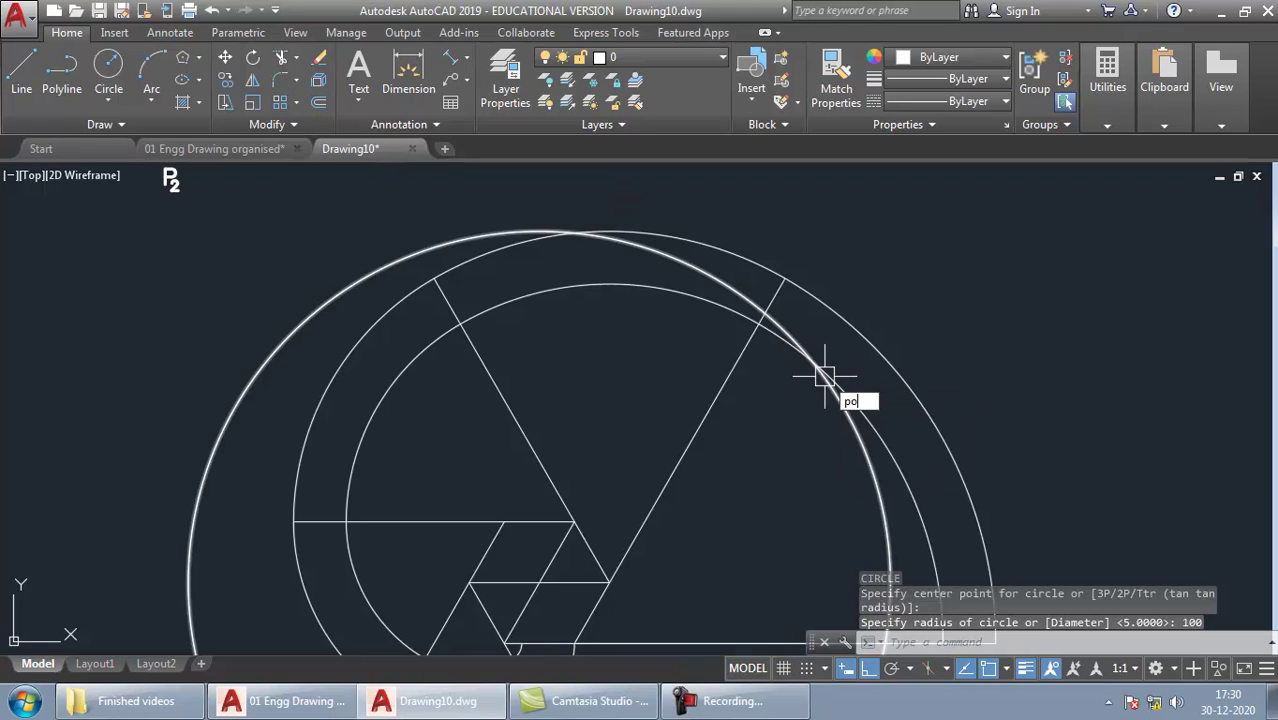
text(o)
key(Return)
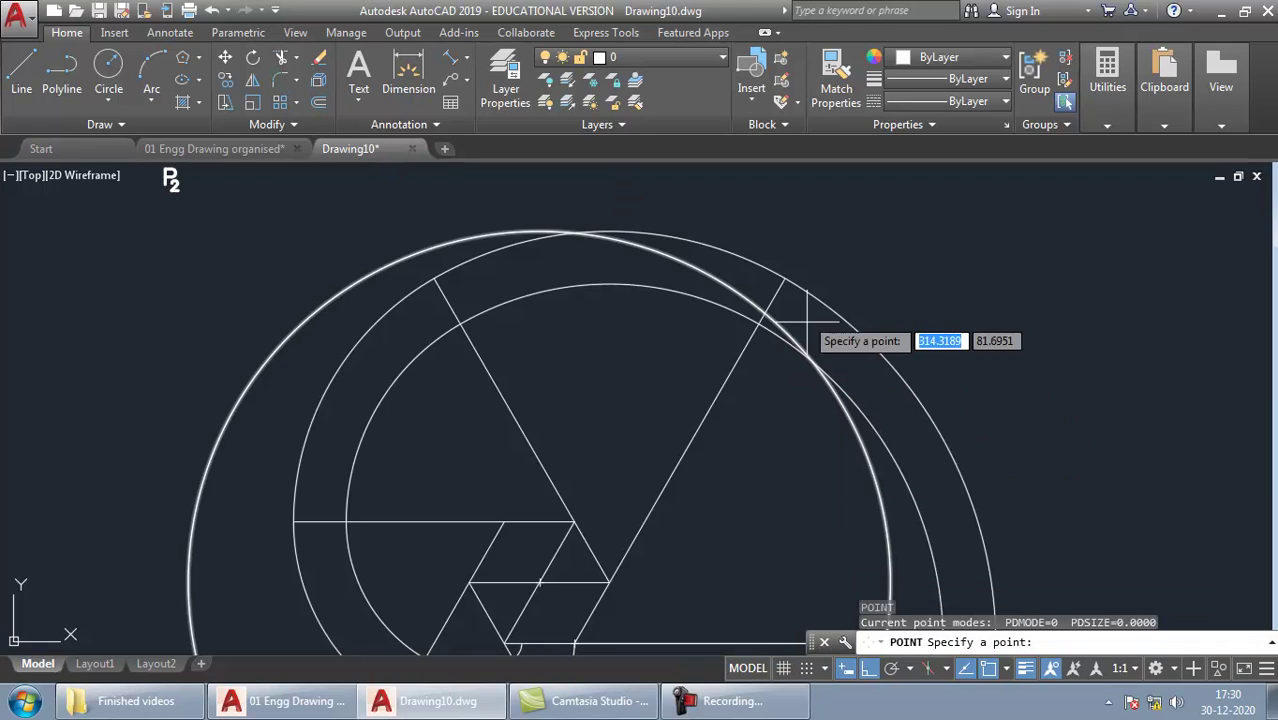
Step: Place points at the top and right crossings of the 100 circle with the involutes
click(574, 232)
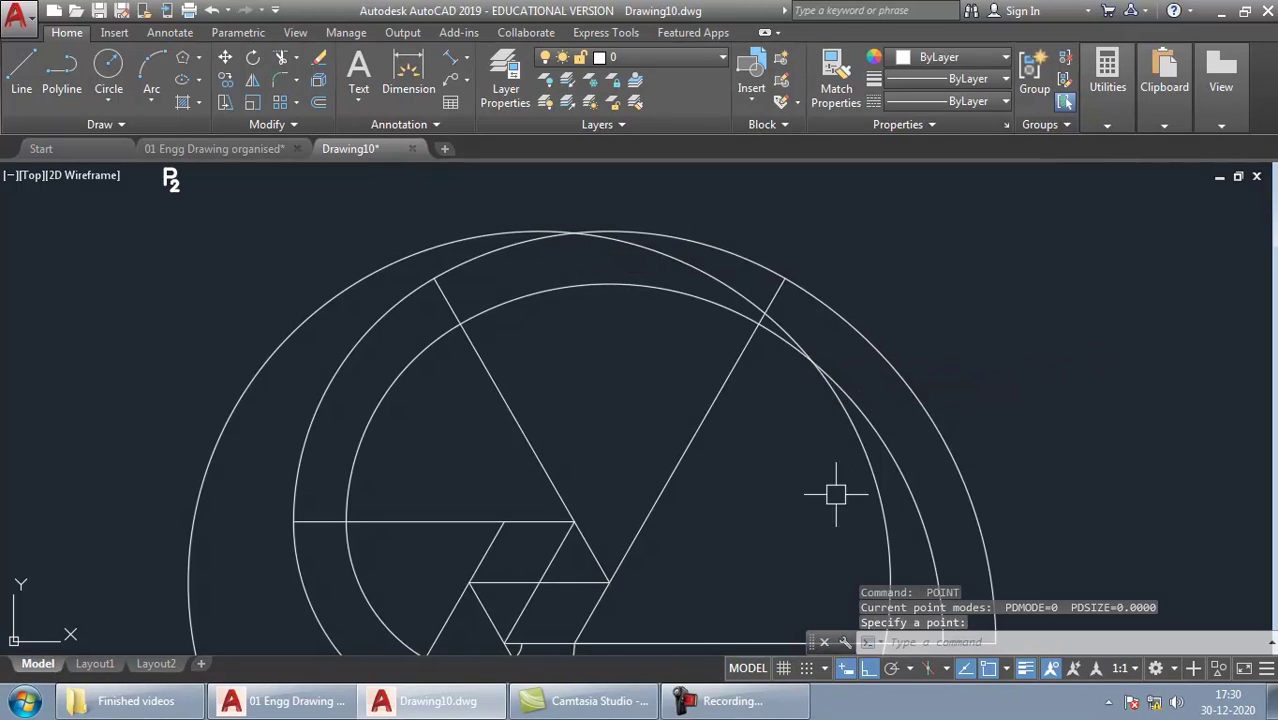
click(812, 362)
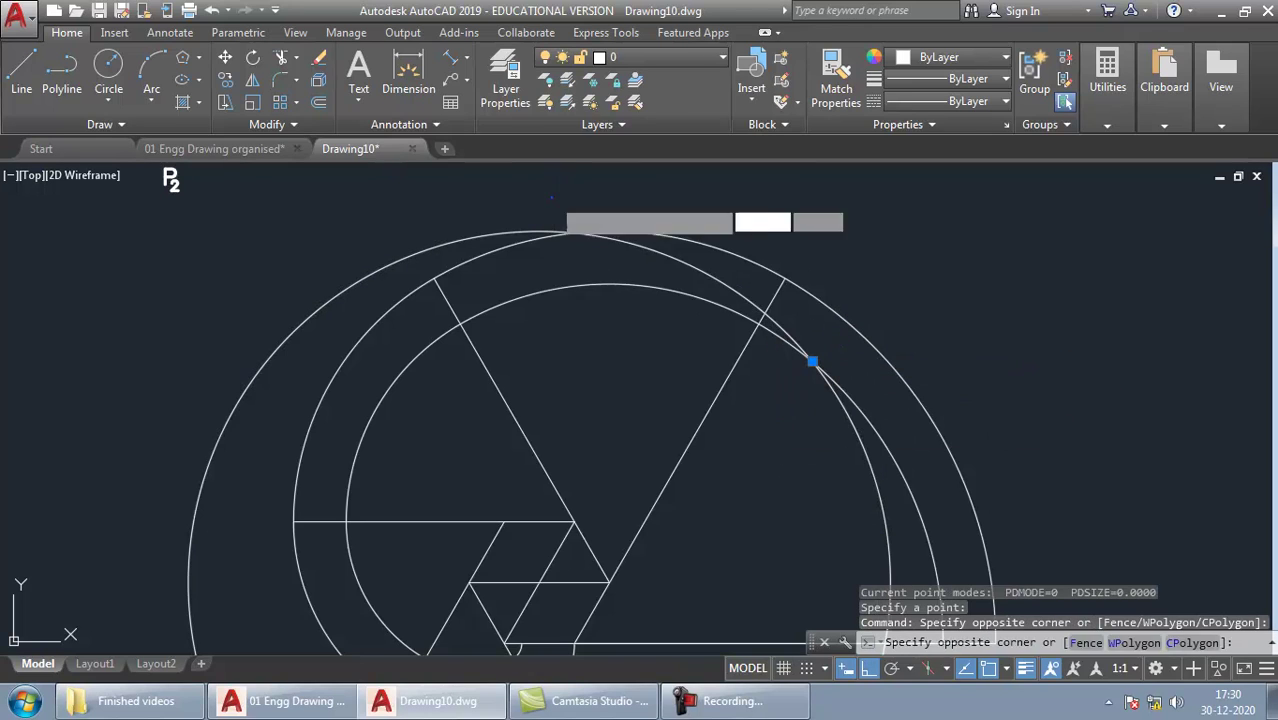
click(555, 200)
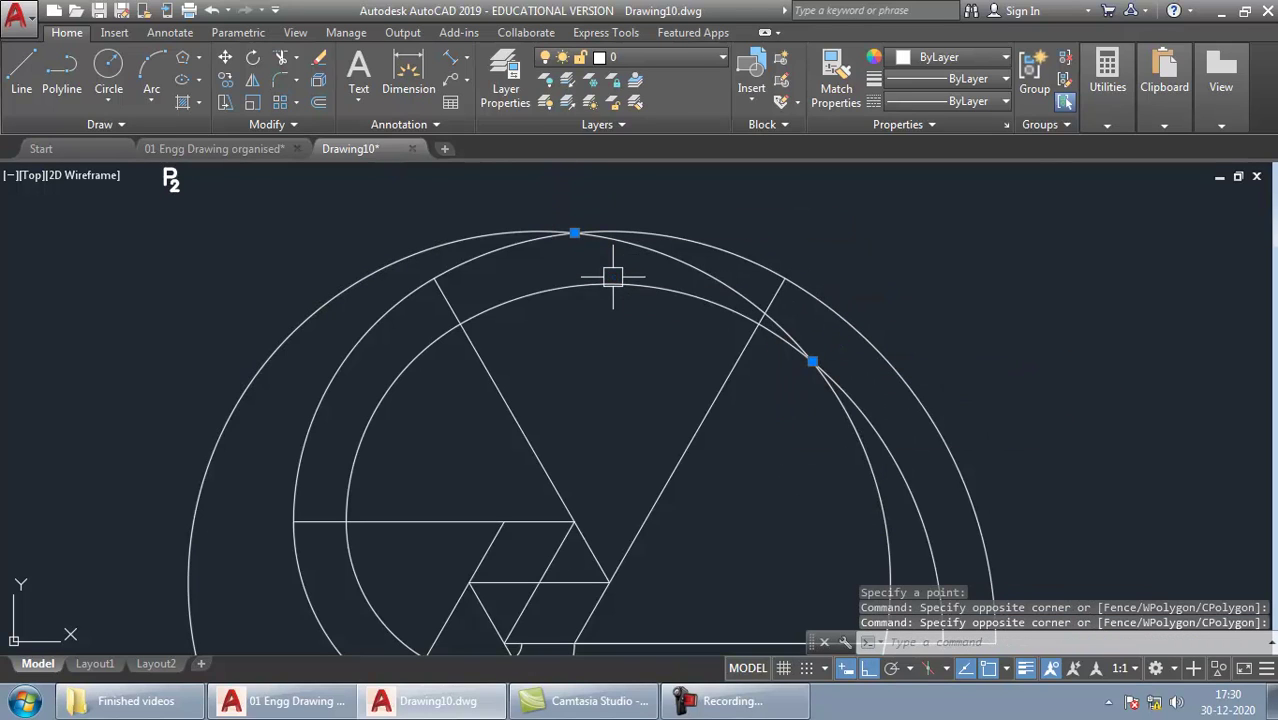
text(tpe)
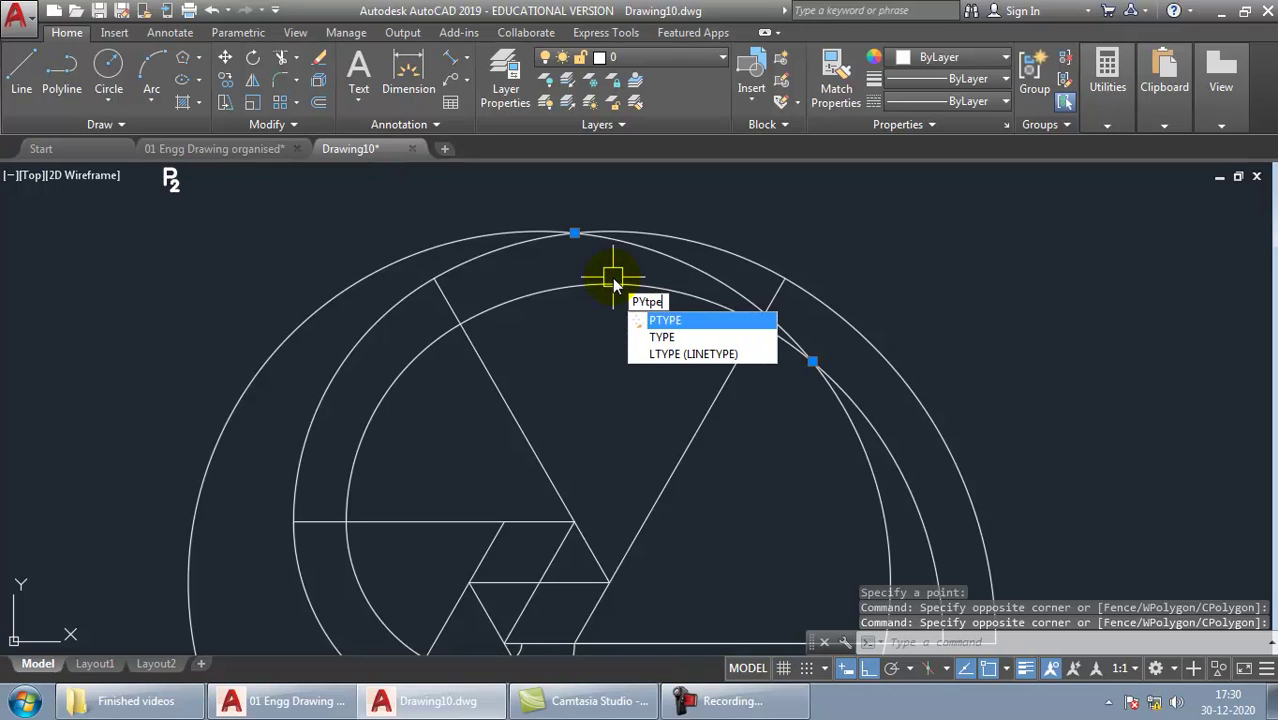
Step: Set the point style to circled cross with an absolute size of 2
key(Return)
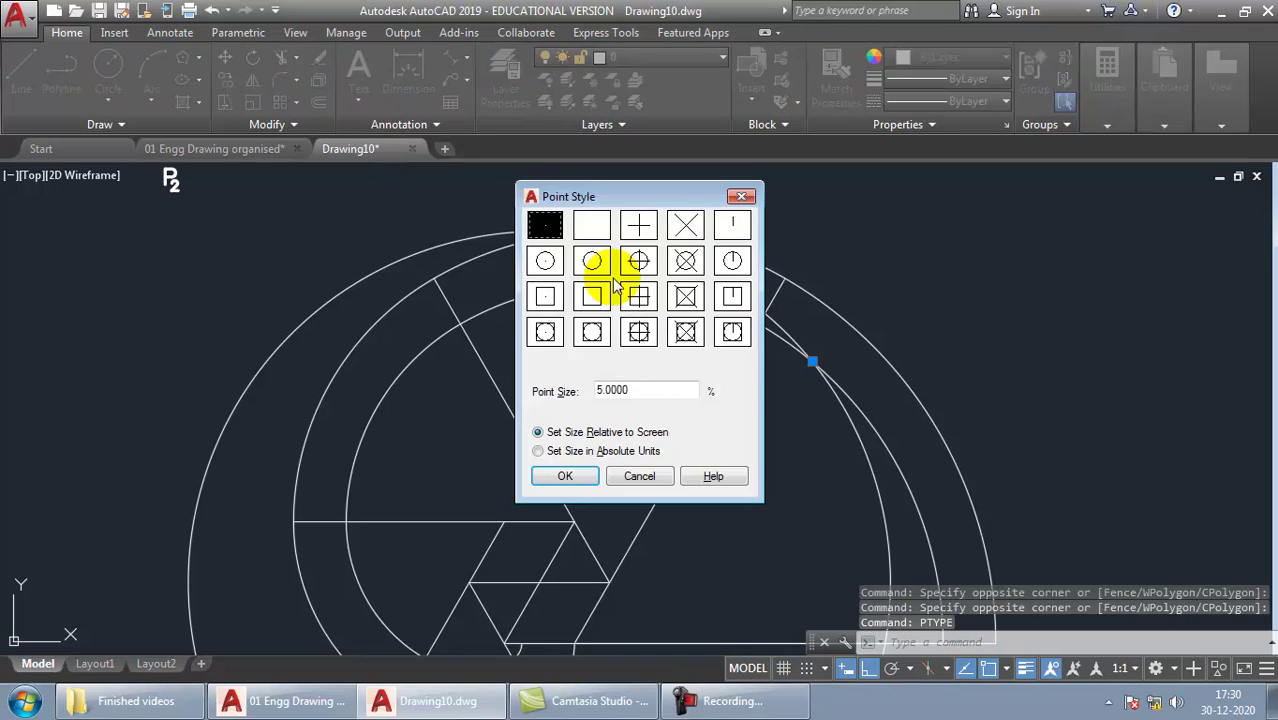
click(685, 260)
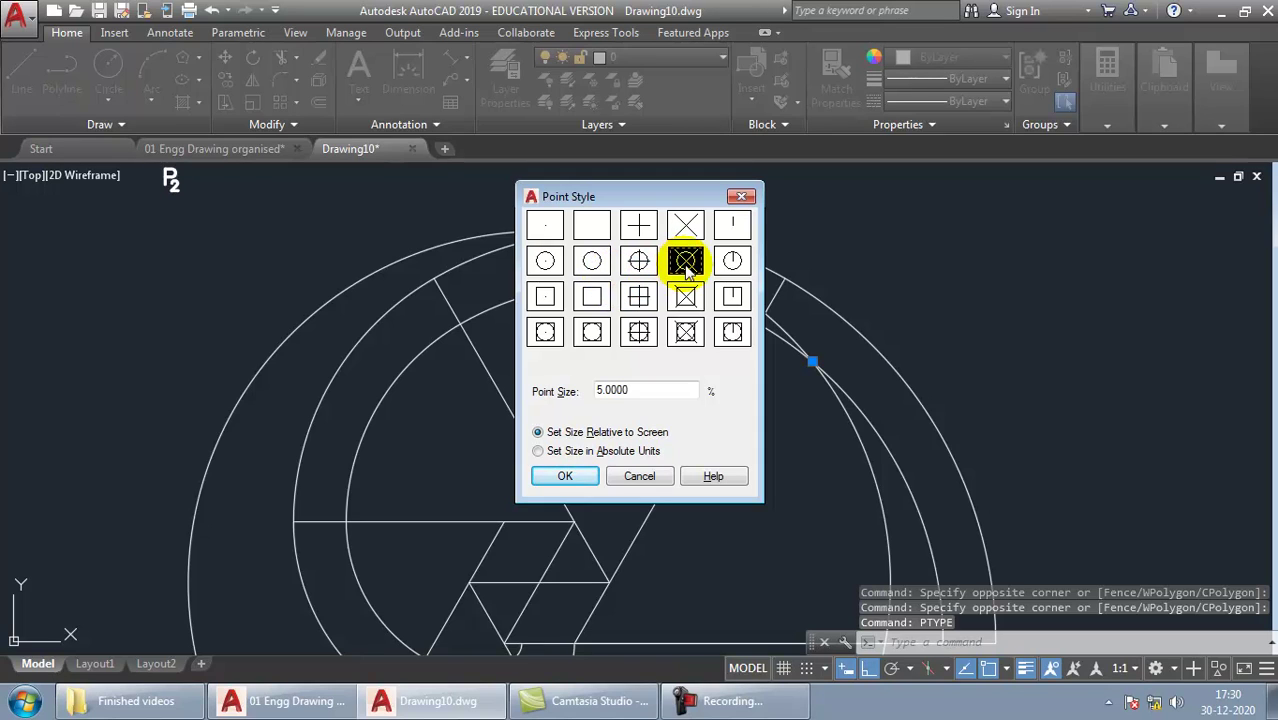
click(540, 451)
drag(640, 397, 531, 403)
text(2)
click(565, 477)
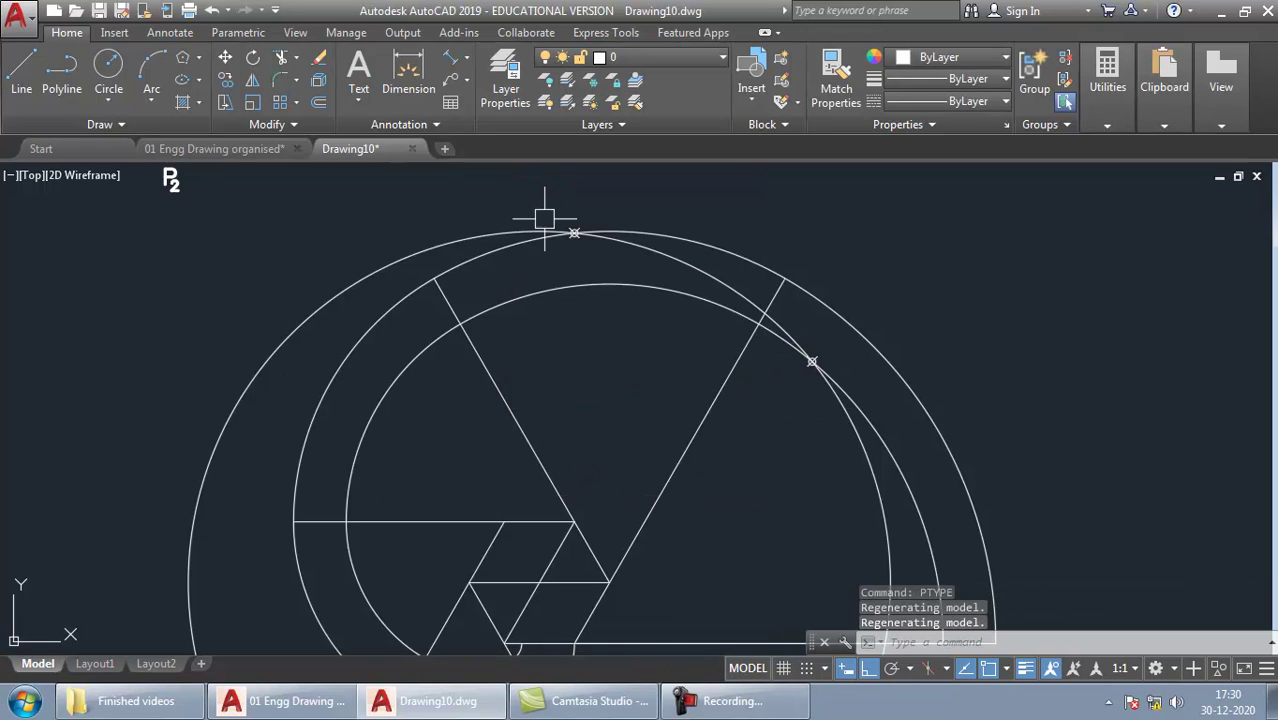
Step: Select the top and right intersection points to check them, then clear the selection
click(546, 215)
click(600, 271)
click(779, 396)
click(831, 324)
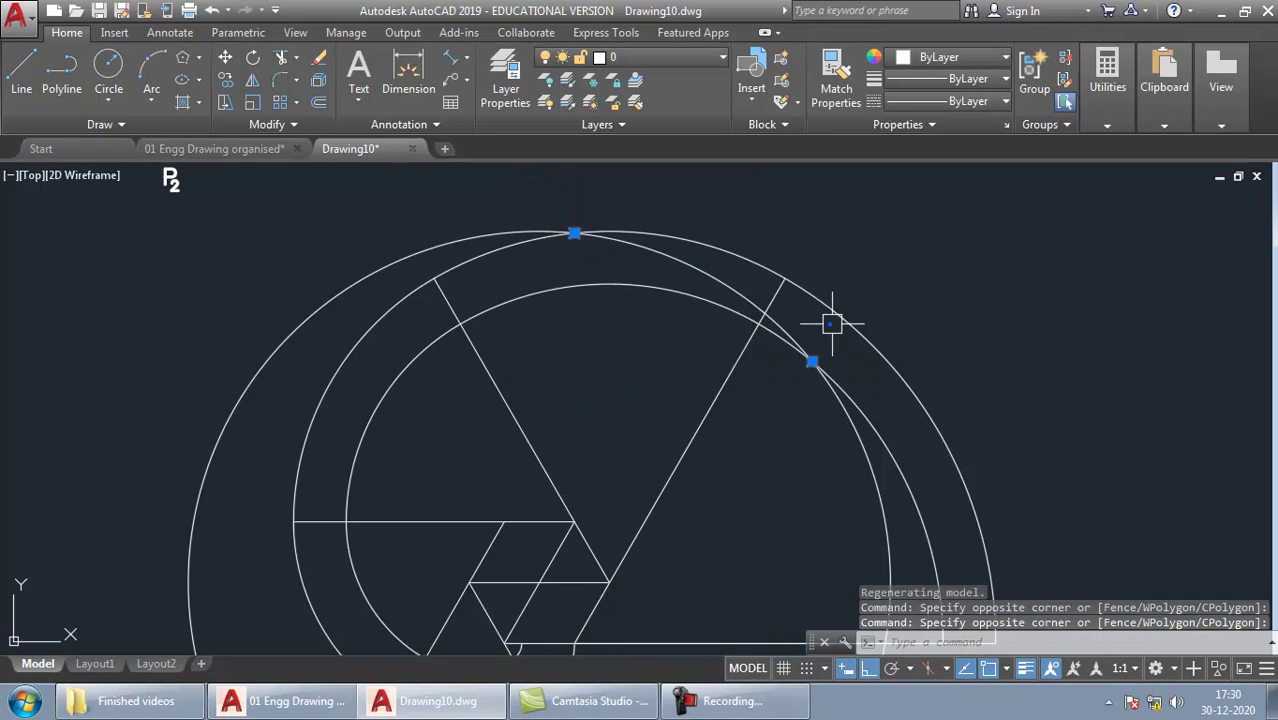
key(Escape)
Step: Delete the unneeded outer arc and draw the normal from the top 100 mm point to the hexagon corner
click(733, 289)
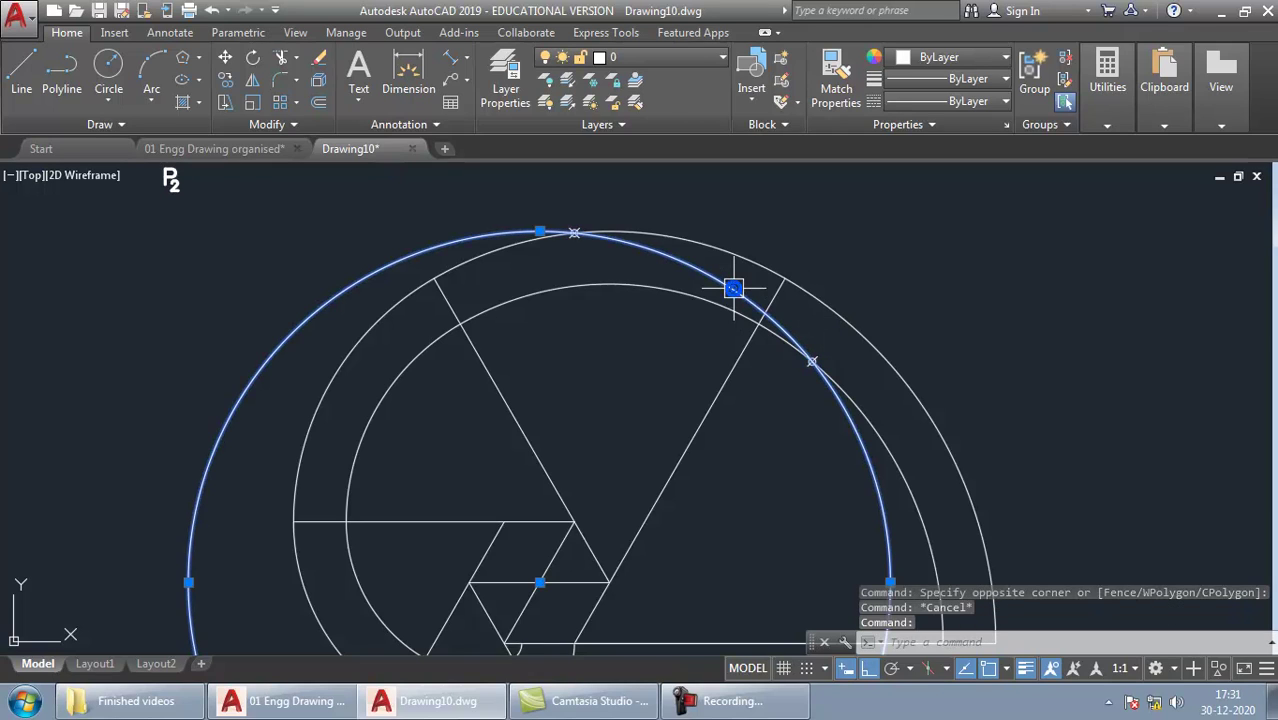
key(Return)
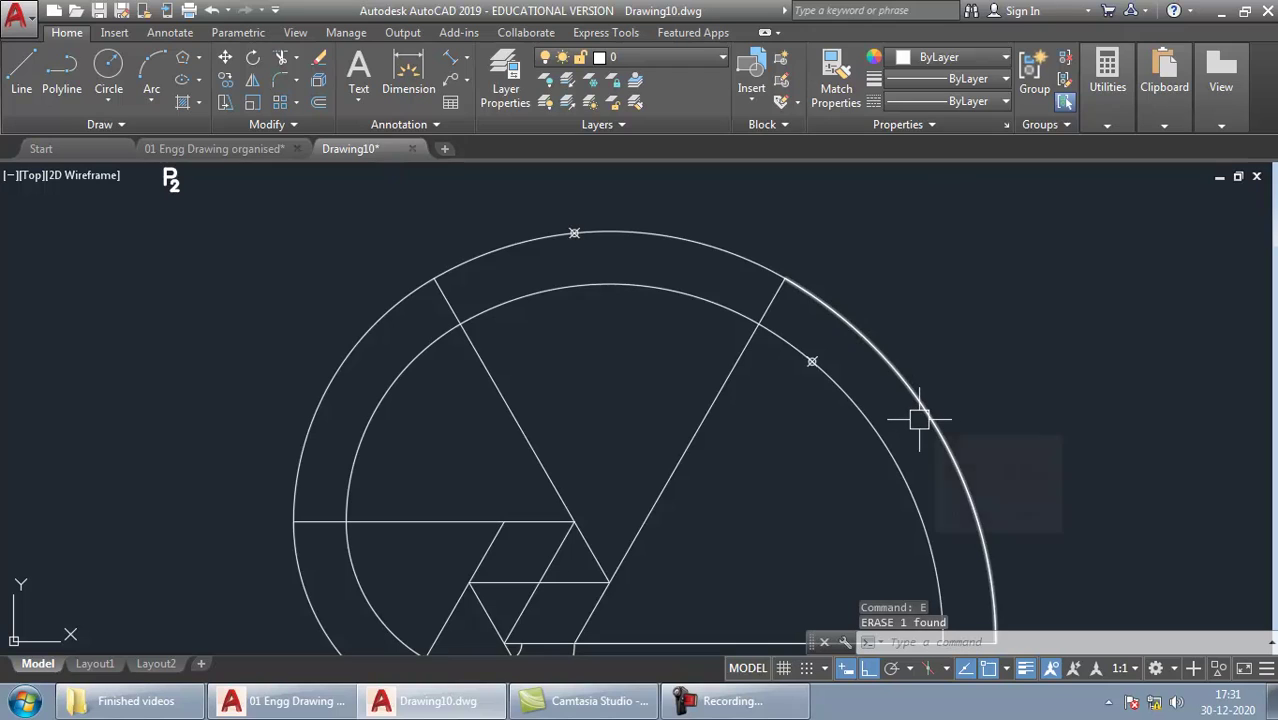
text(l)
key(Return)
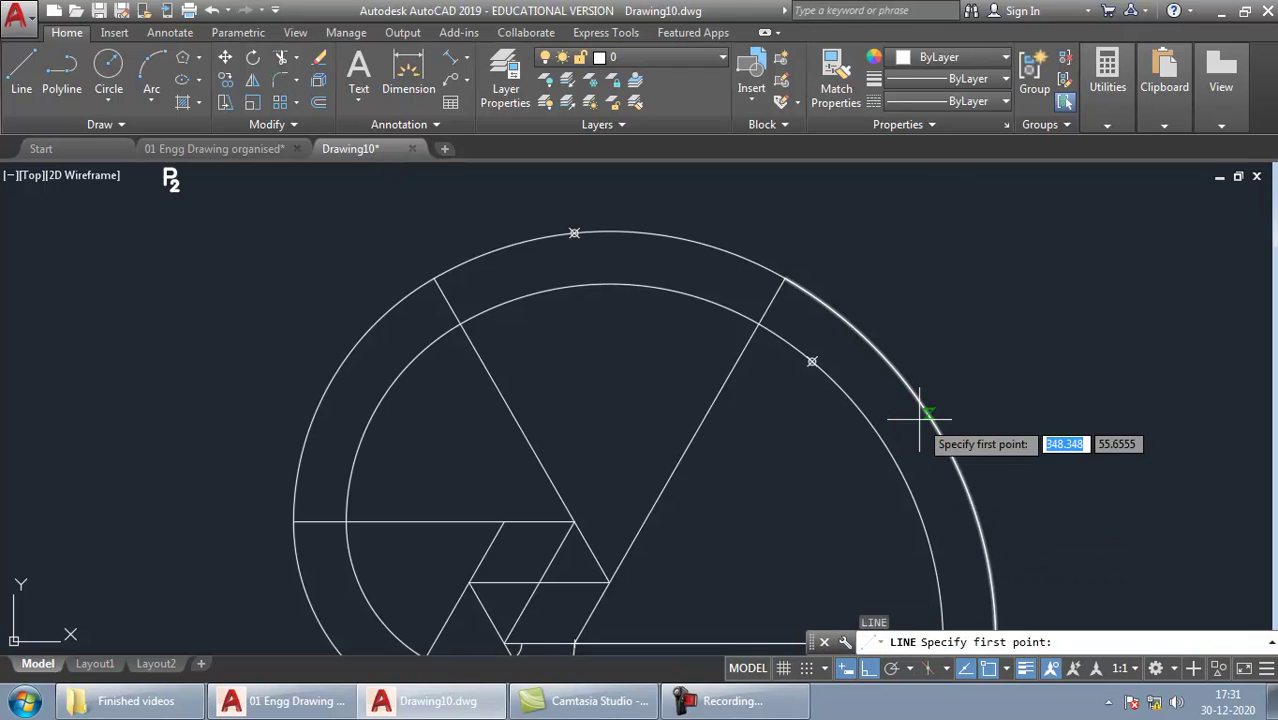
click(574, 233)
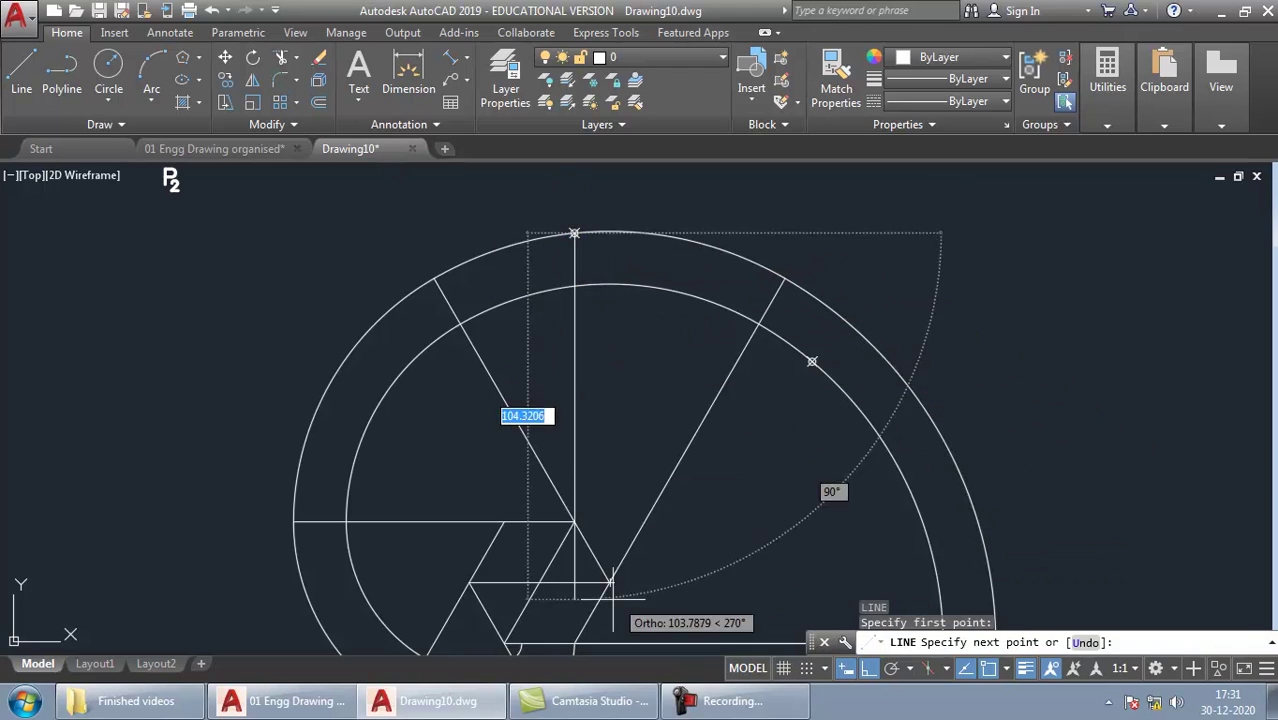
click(608, 582)
key(Return)
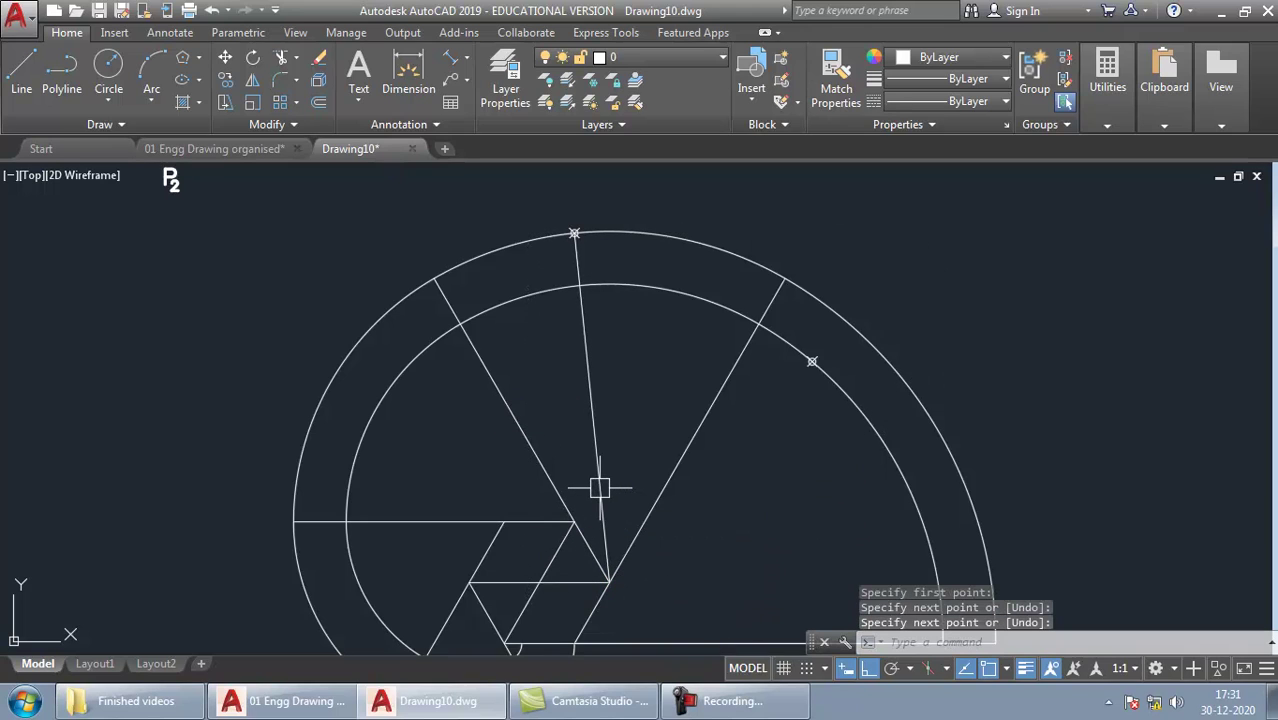
Step: Rotate a copy of the normal 90° about the top point to form the tangent
click(599, 488)
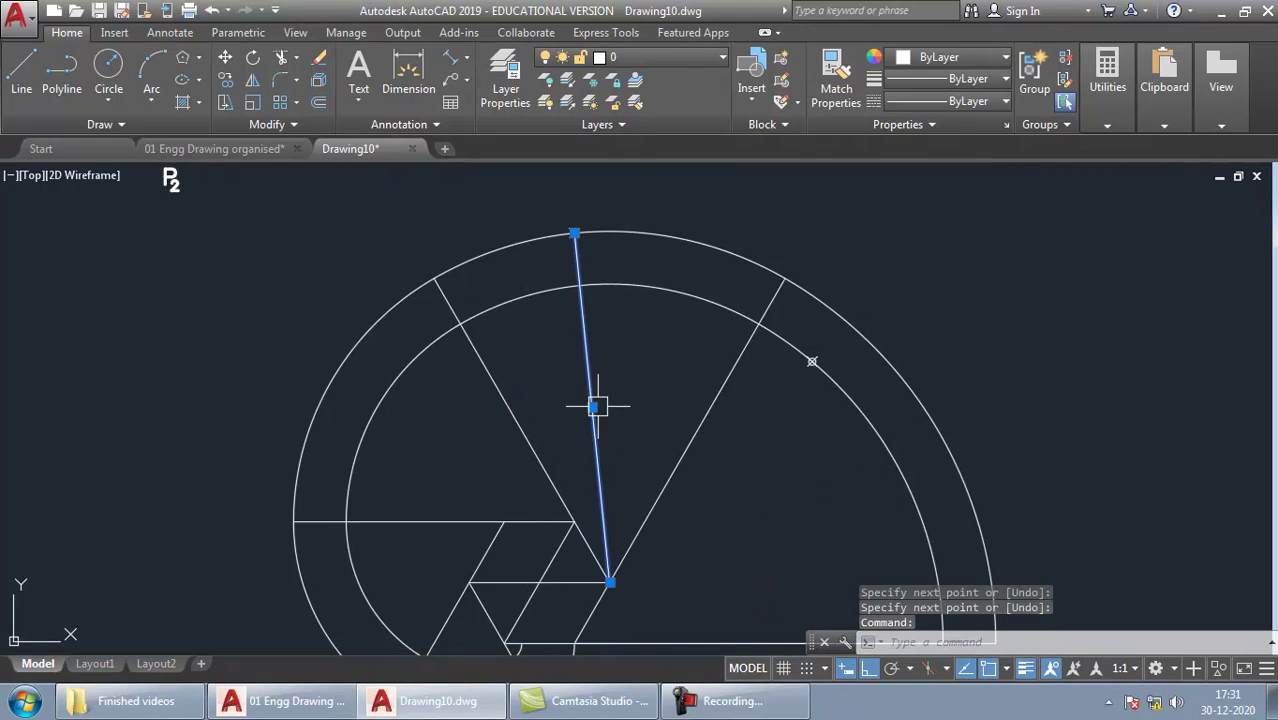
click(592, 407)
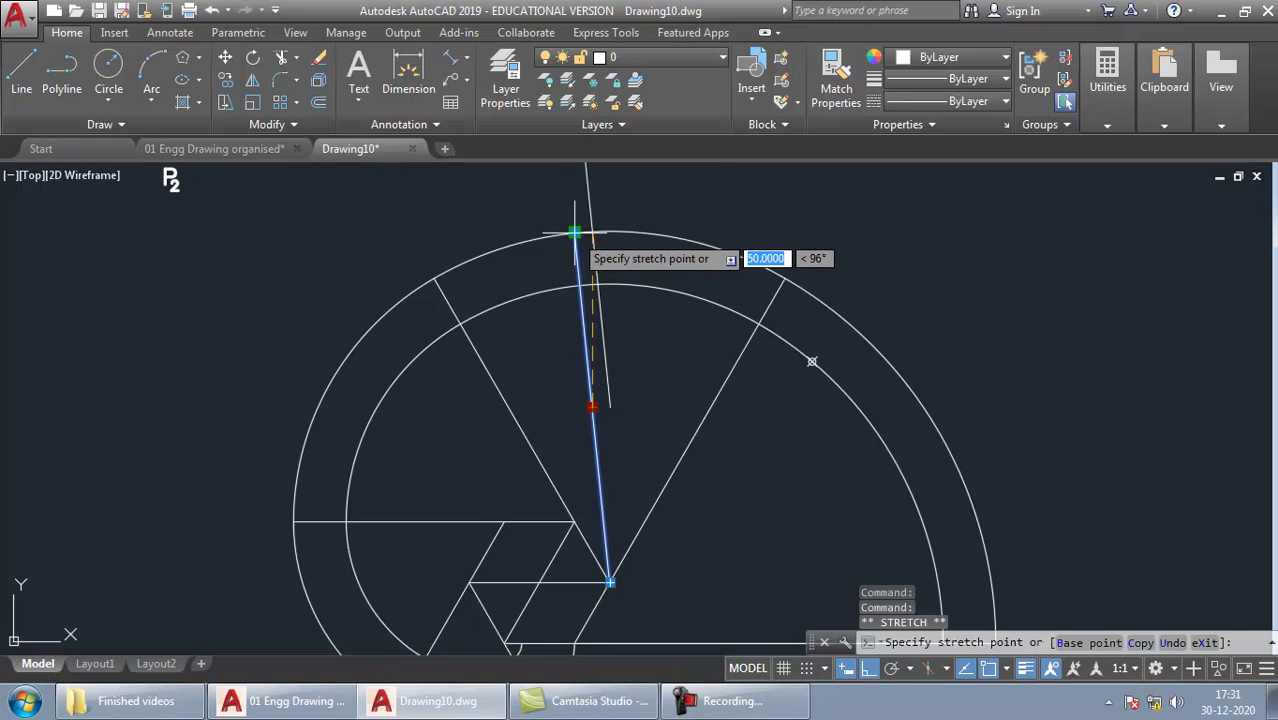
text(ro)
key(Return)
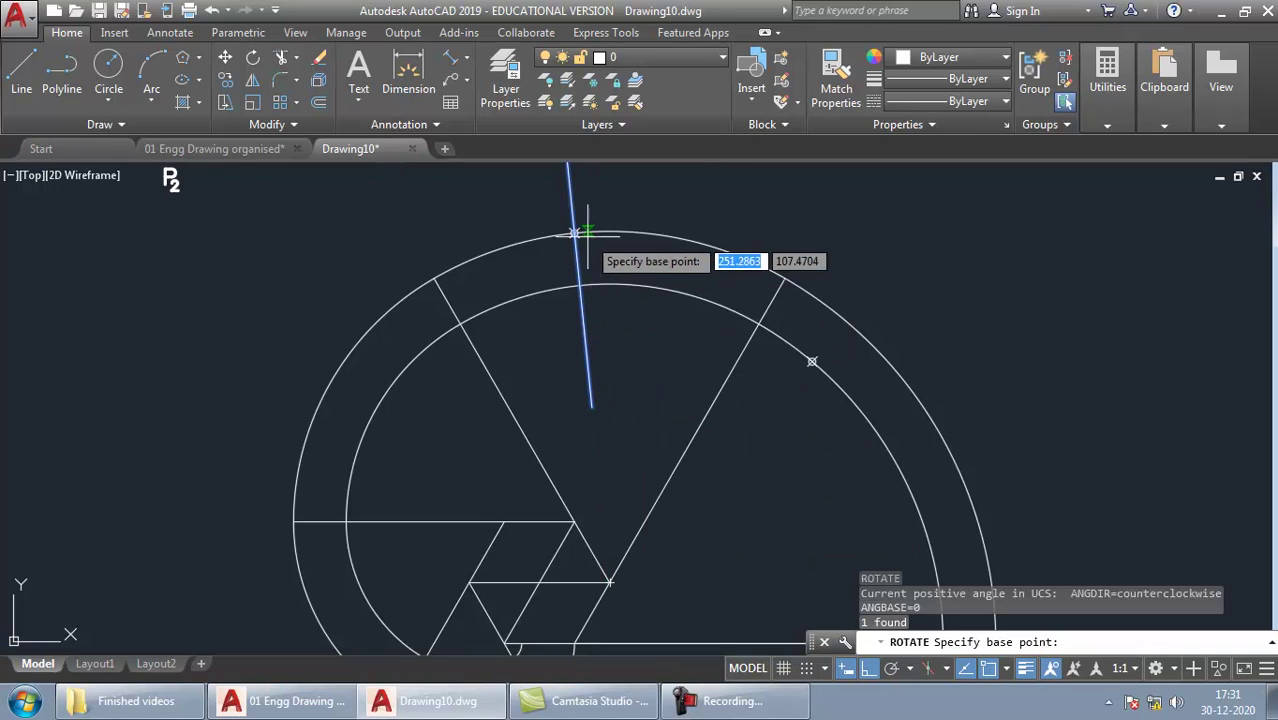
click(575, 233)
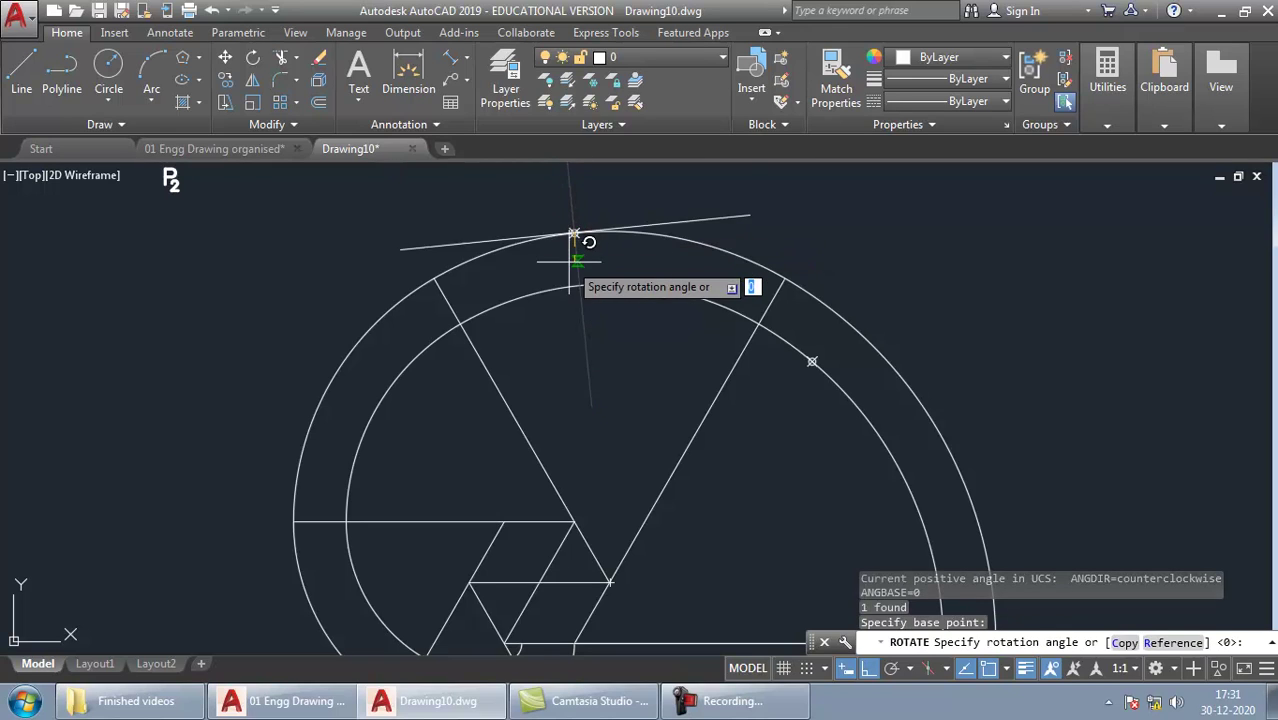
right_click(575, 262)
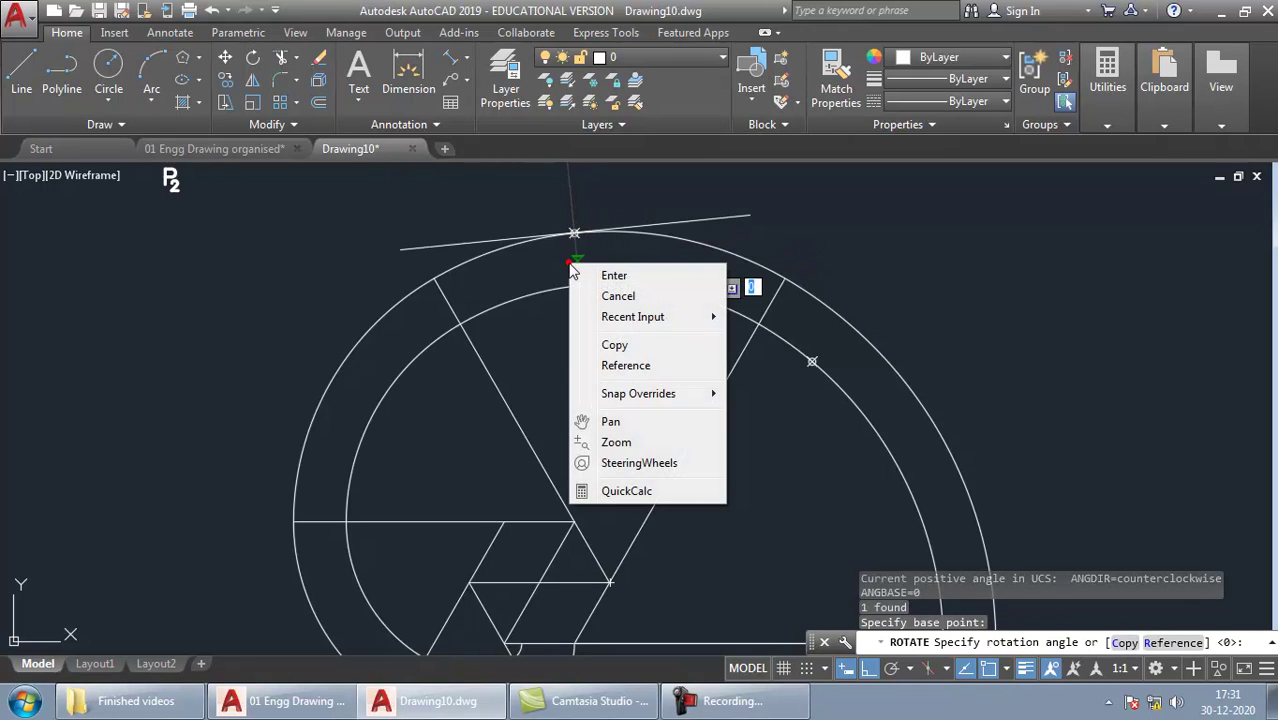
click(615, 345)
text(90)
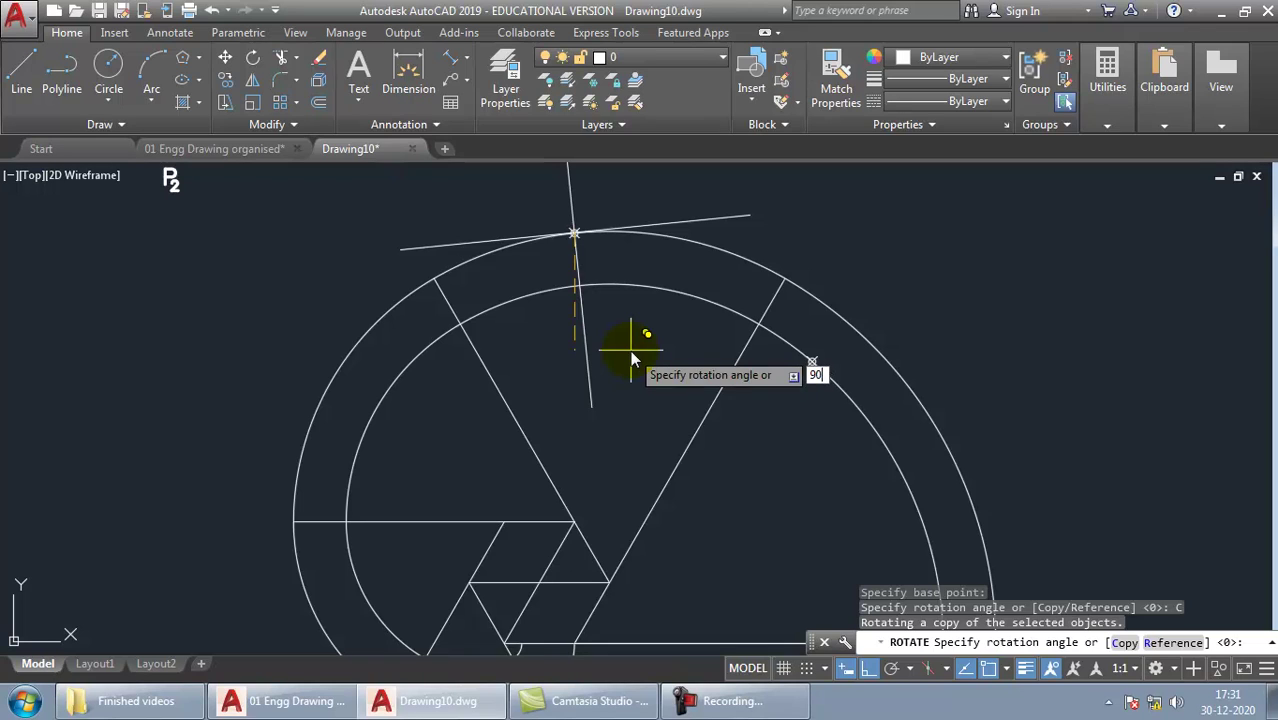
key(Return)
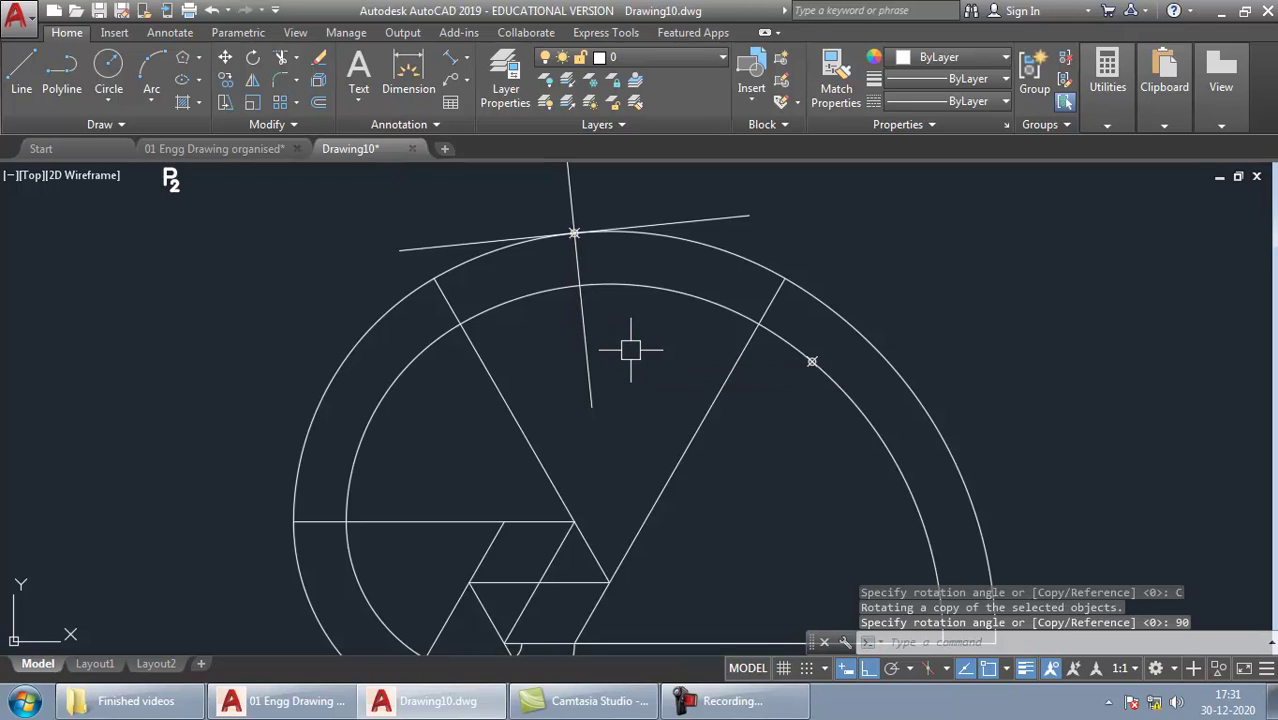
Step: Draw the normal from the lower hexagon point to the inner involute's 100 mm point
text(l)
key(Return)
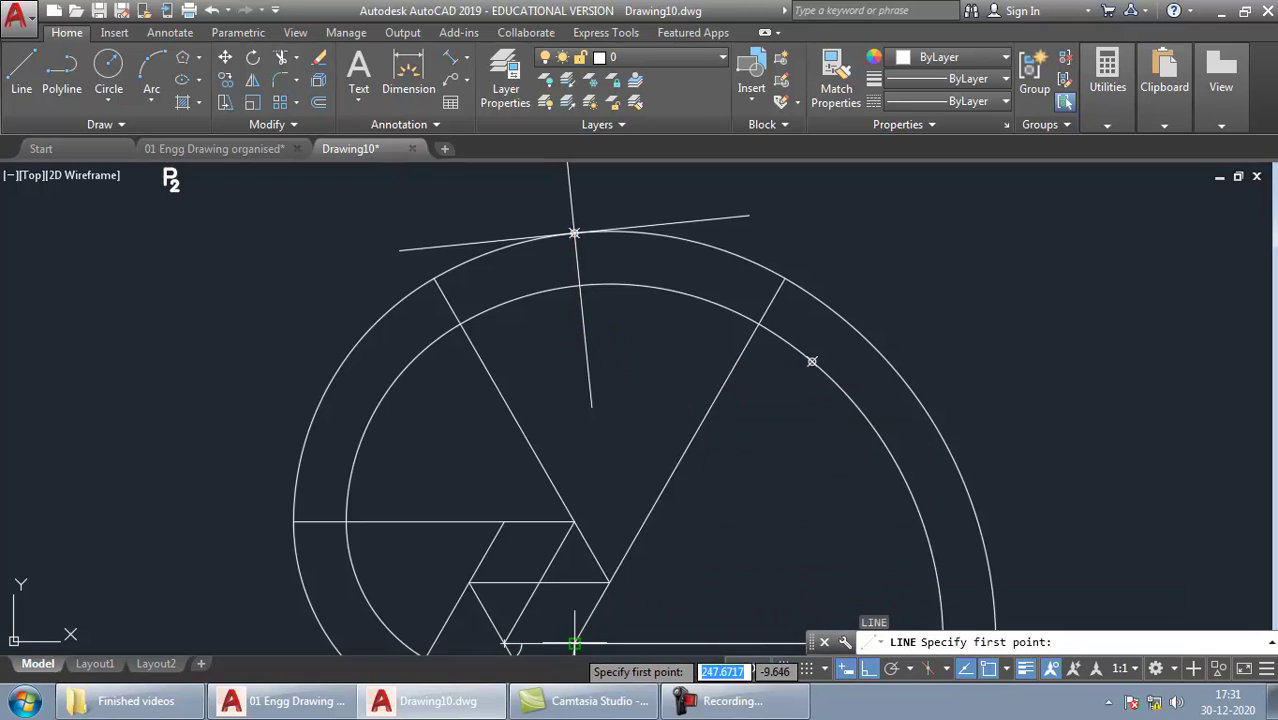
click(574, 646)
click(812, 361)
key(Return)
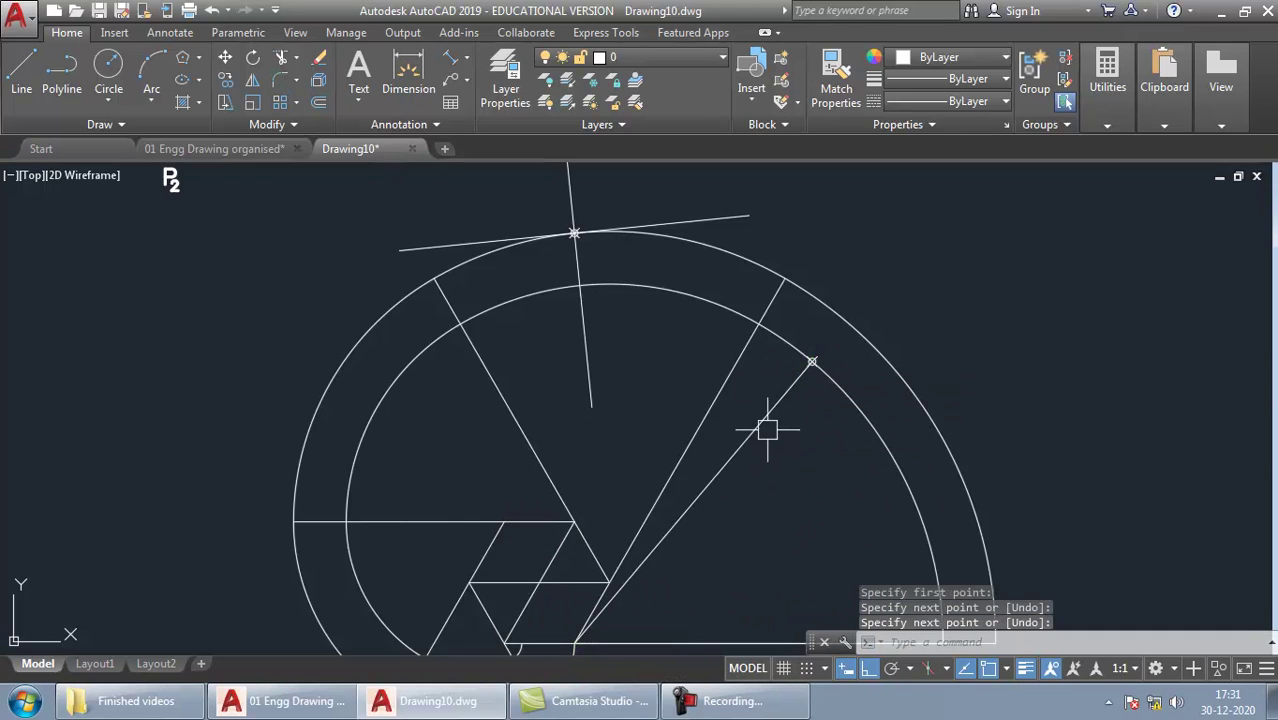
Step: Rotate a copy of that normal 90° about the 100 mm point as its tangent
click(762, 426)
click(693, 502)
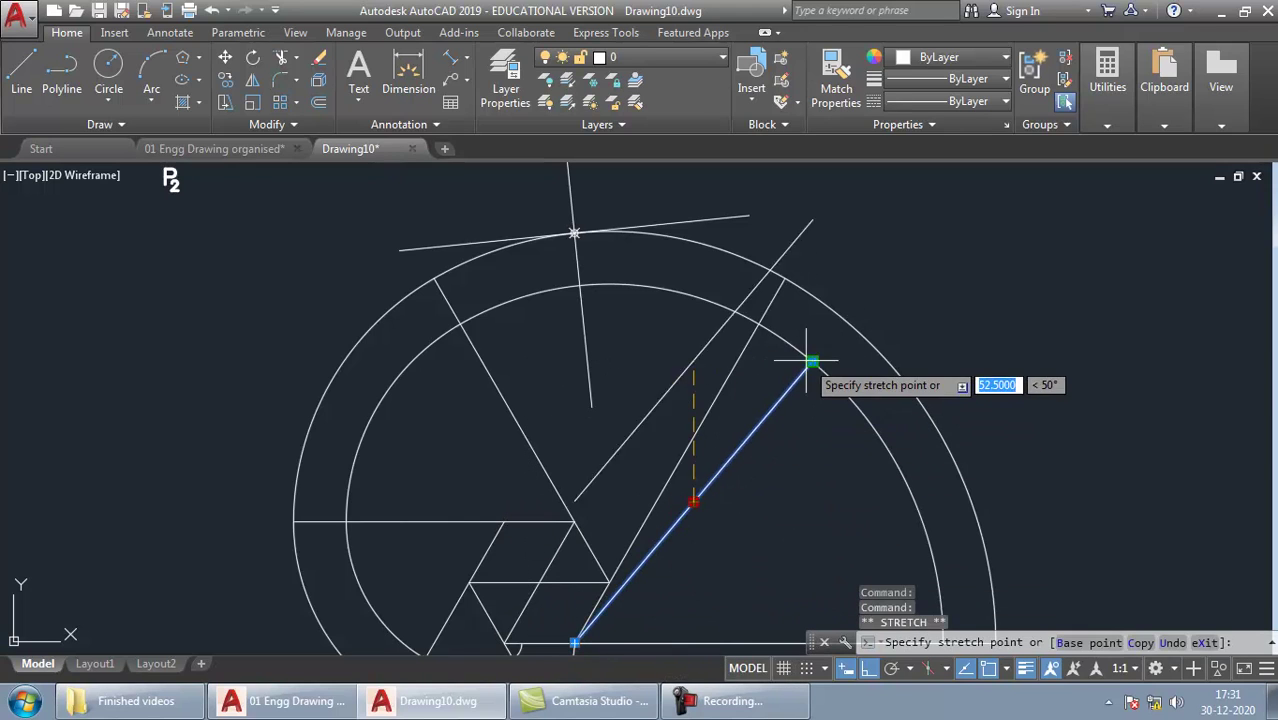
text(ro)
key(Return)
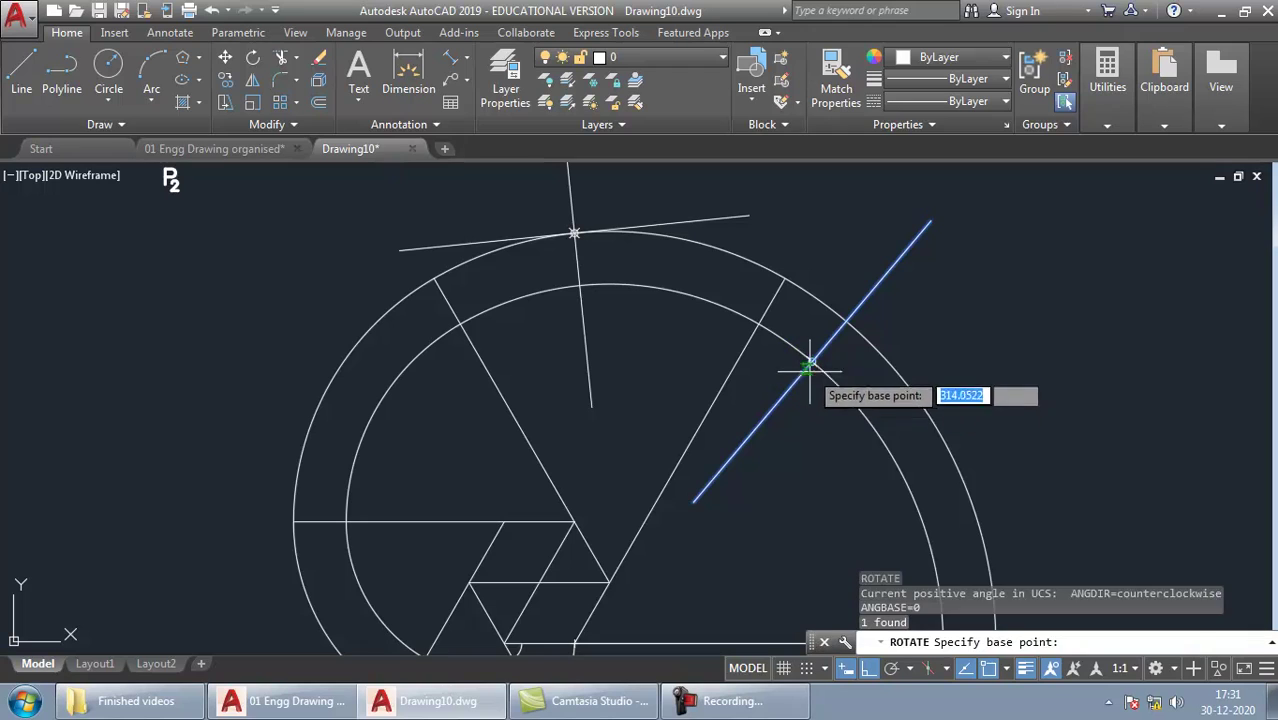
click(812, 361)
right_click(809, 402)
click(855, 486)
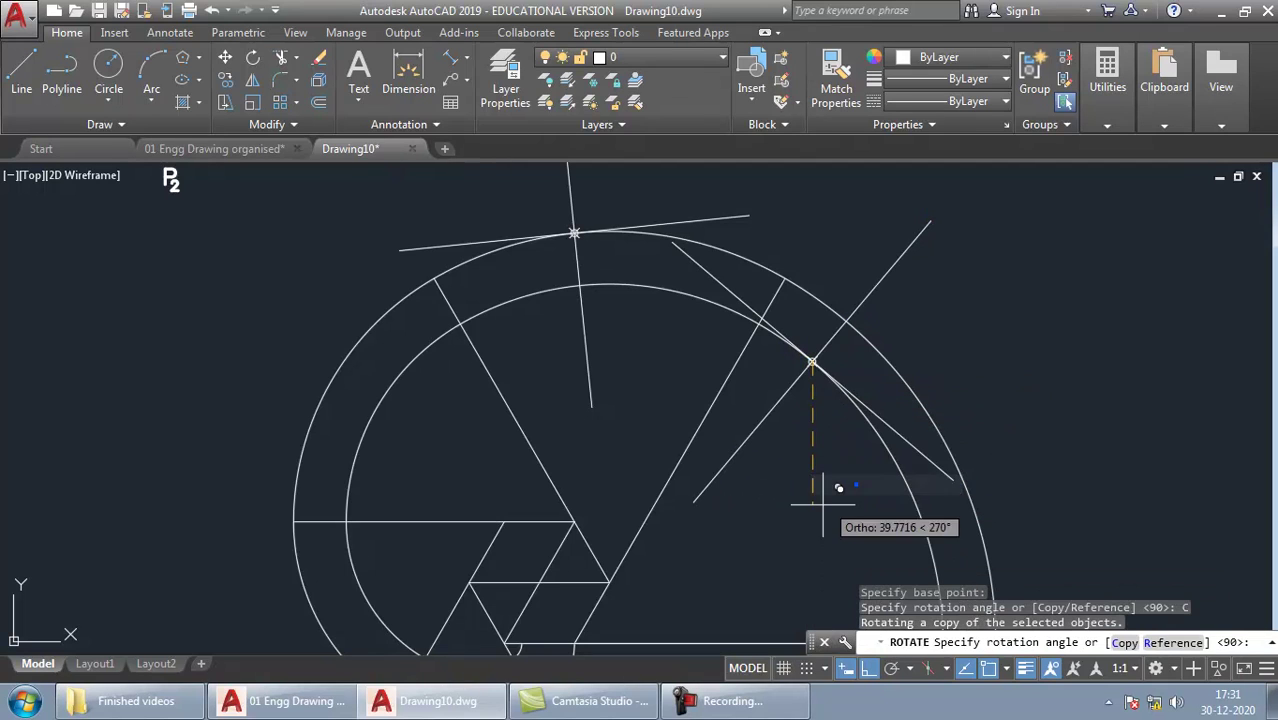
text(90)
key(Return)
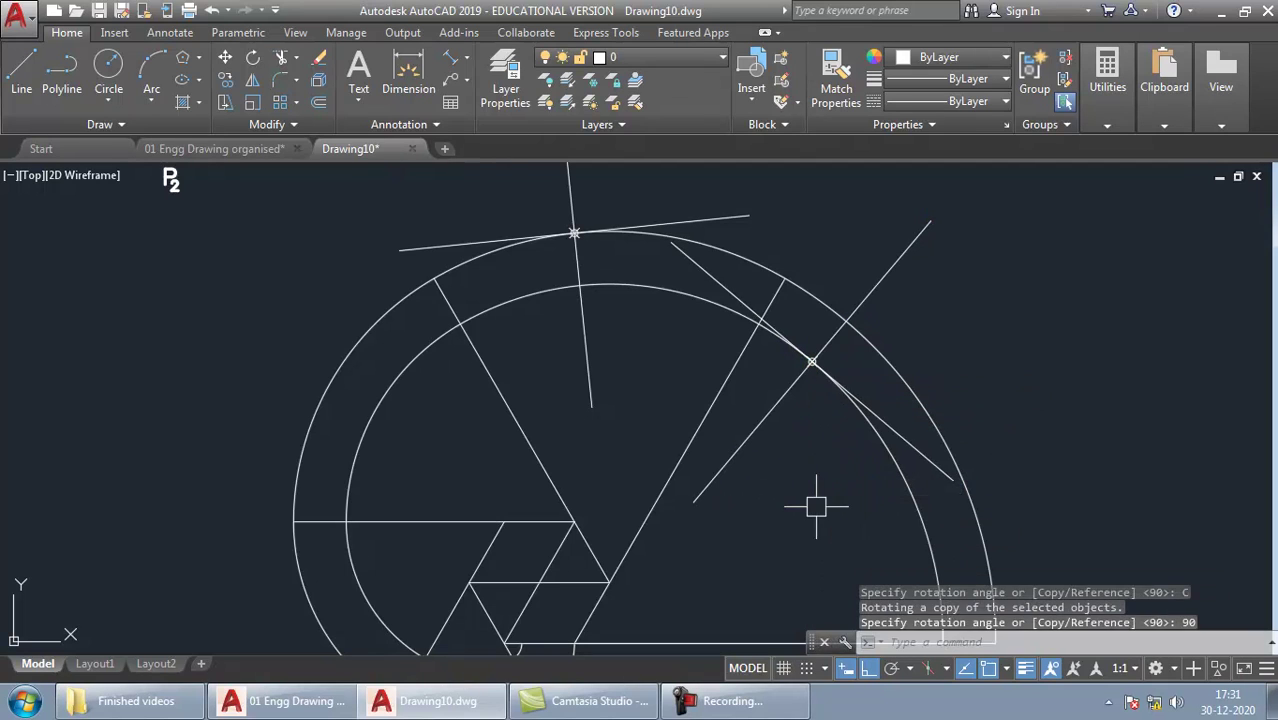
Step: Match the Solids legend style onto the upper involute arcs and both tangent-normal pairs
middle_drag(816, 507, 814, 451)
text(z)
key(Return)
key(Return)
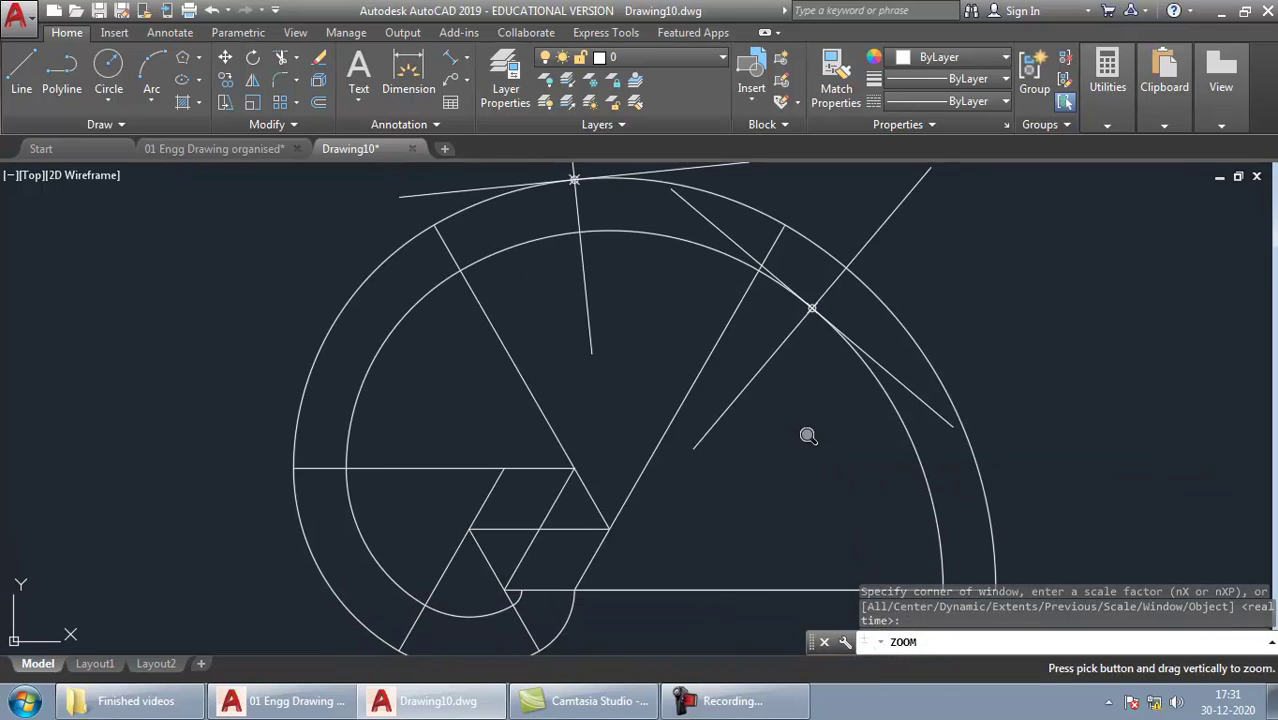
mouse_move(807, 419)
mouse_down()
mouse_move(853, 420)
mouse_move(850, 430)
mouse_up()
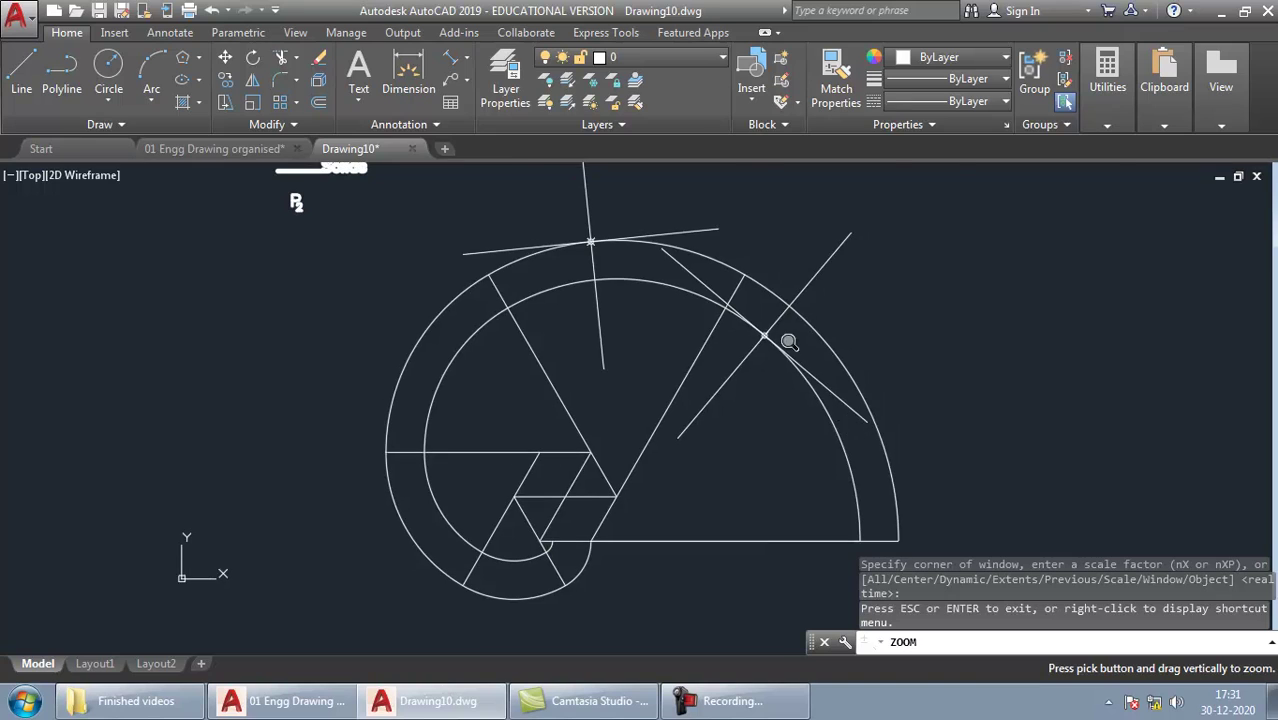
middle_drag(788, 344, 752, 428)
key(Escape)
text(ma)
key(Return)
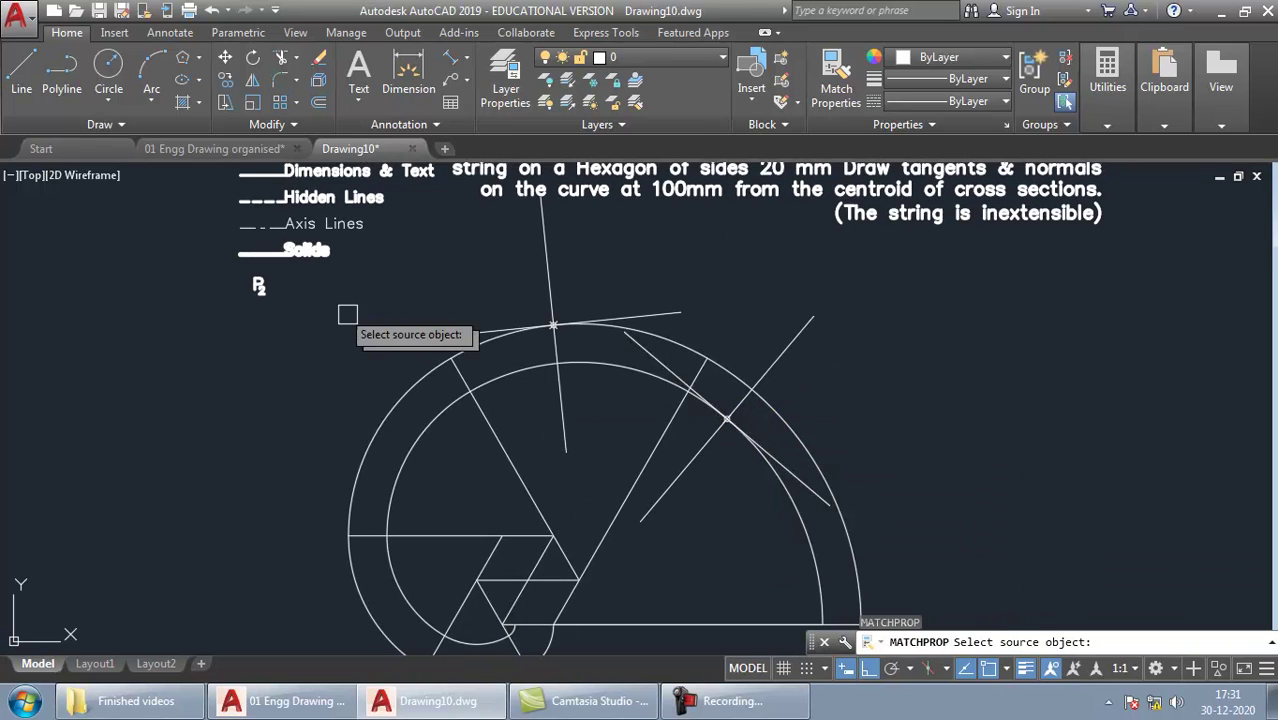
click(275, 252)
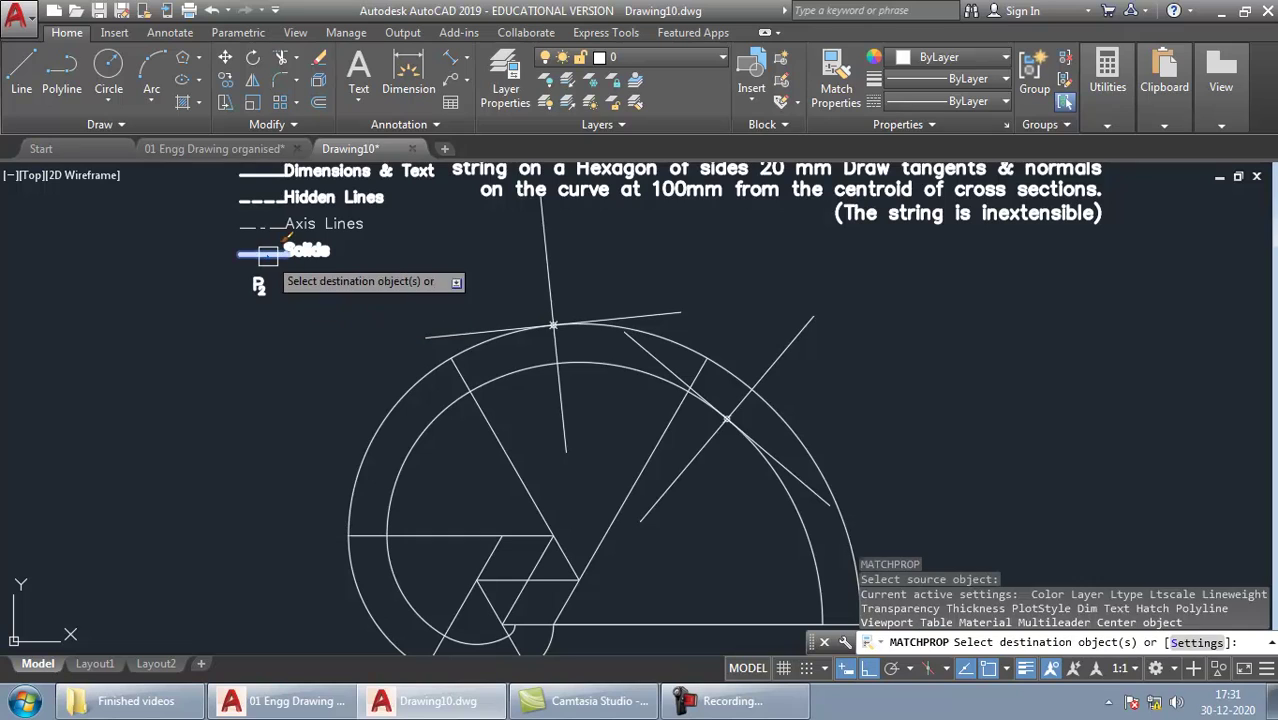
click(416, 433)
click(489, 389)
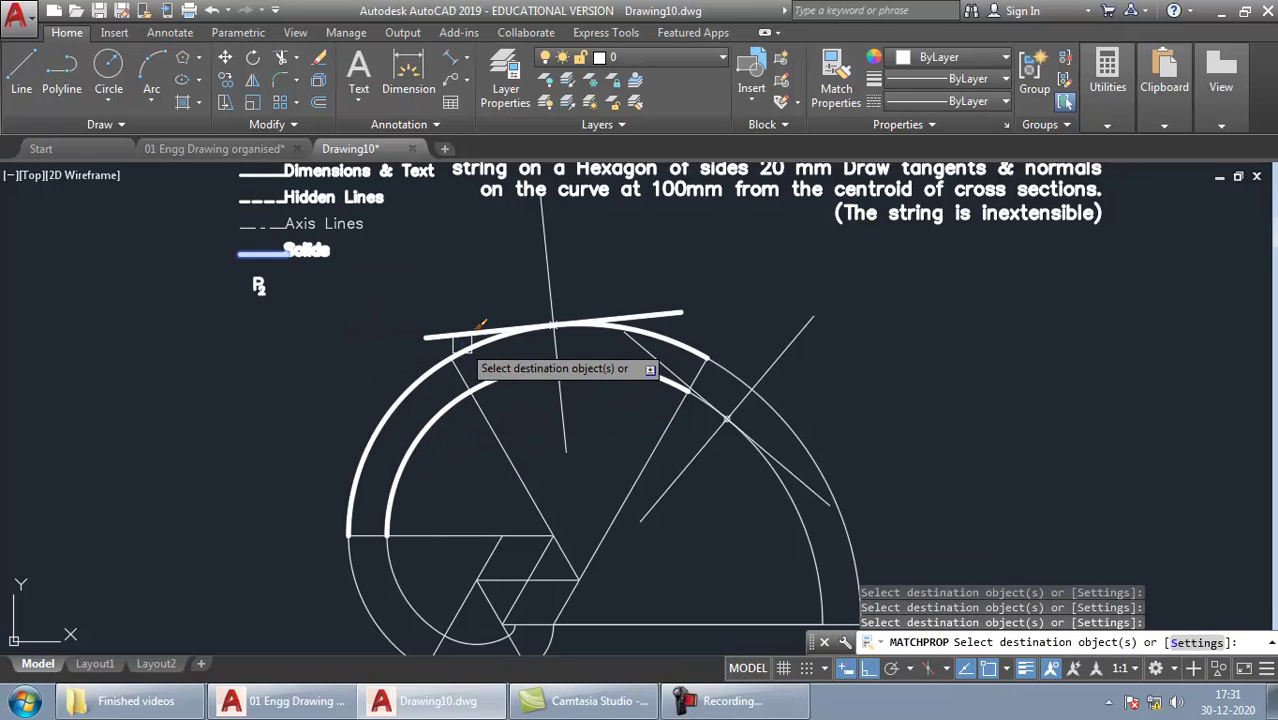
click(549, 277)
click(660, 362)
click(786, 350)
click(785, 410)
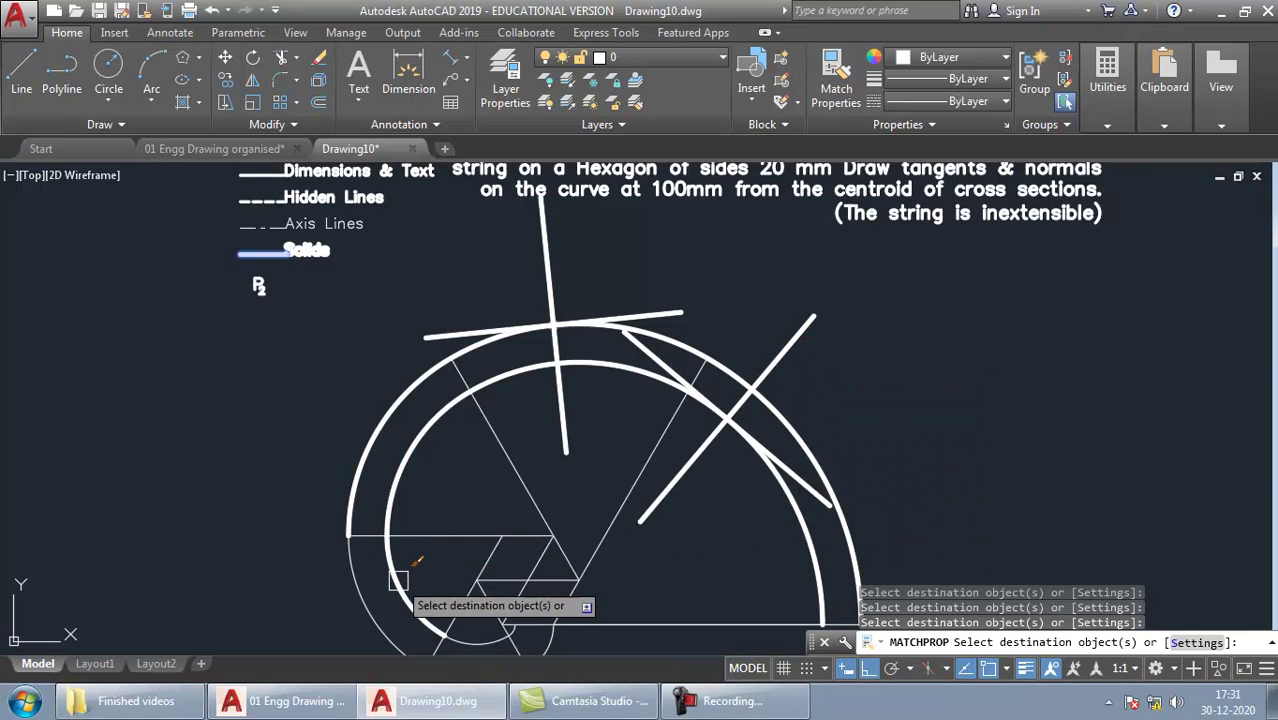
Step: Apply the Solids style to the remaining lower involute arcs near the hexagon
click(340, 593)
click(346, 585)
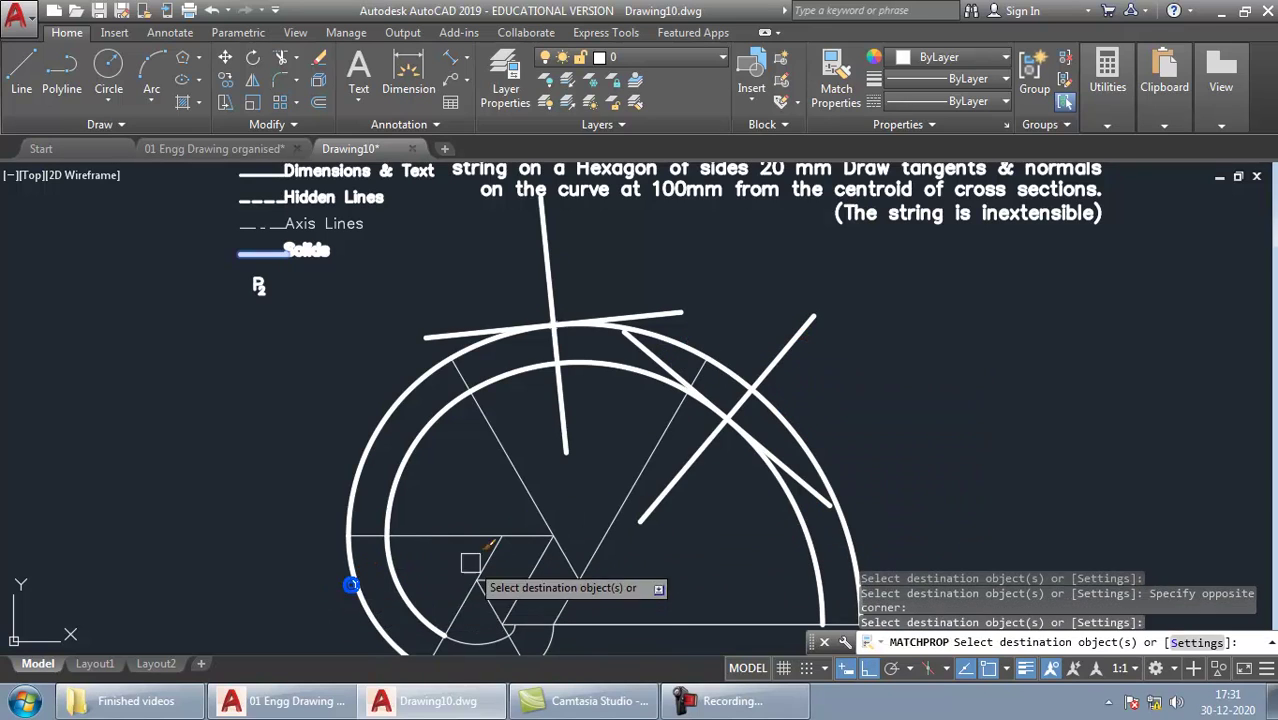
middle_drag(470, 563, 455, 500)
click(459, 603)
click(528, 594)
click(508, 583)
scroll(510, 585, up, 2)
scroll(589, 622, down, 2)
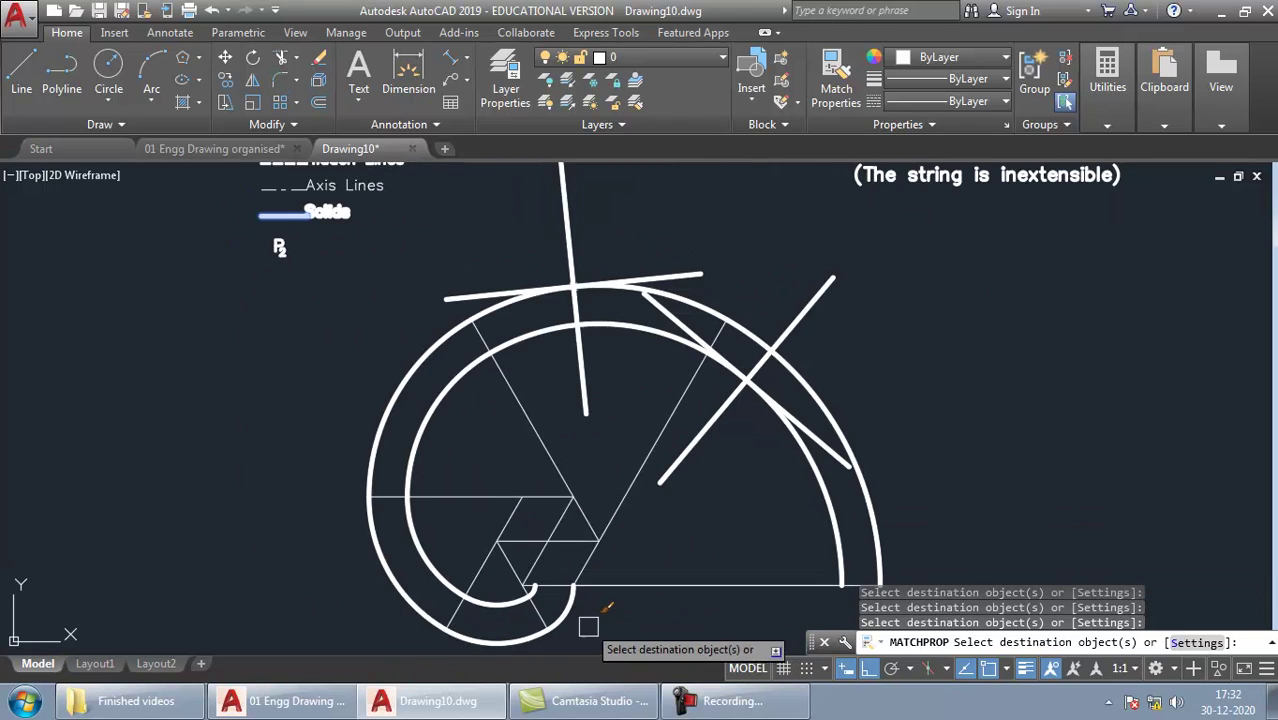
key(Escape)
Step: Select the right-hand arcs and the slanted line to check their line style
click(848, 493)
click(815, 507)
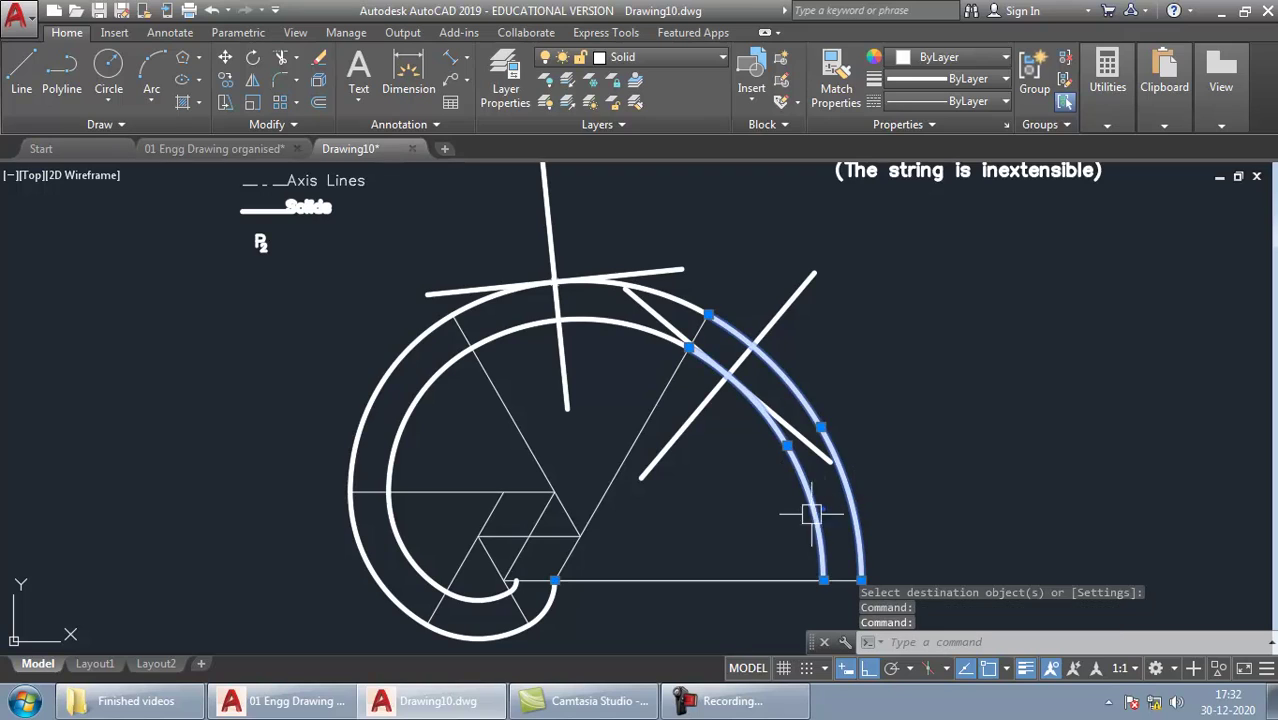
key(Escape)
click(797, 292)
key(Escape)
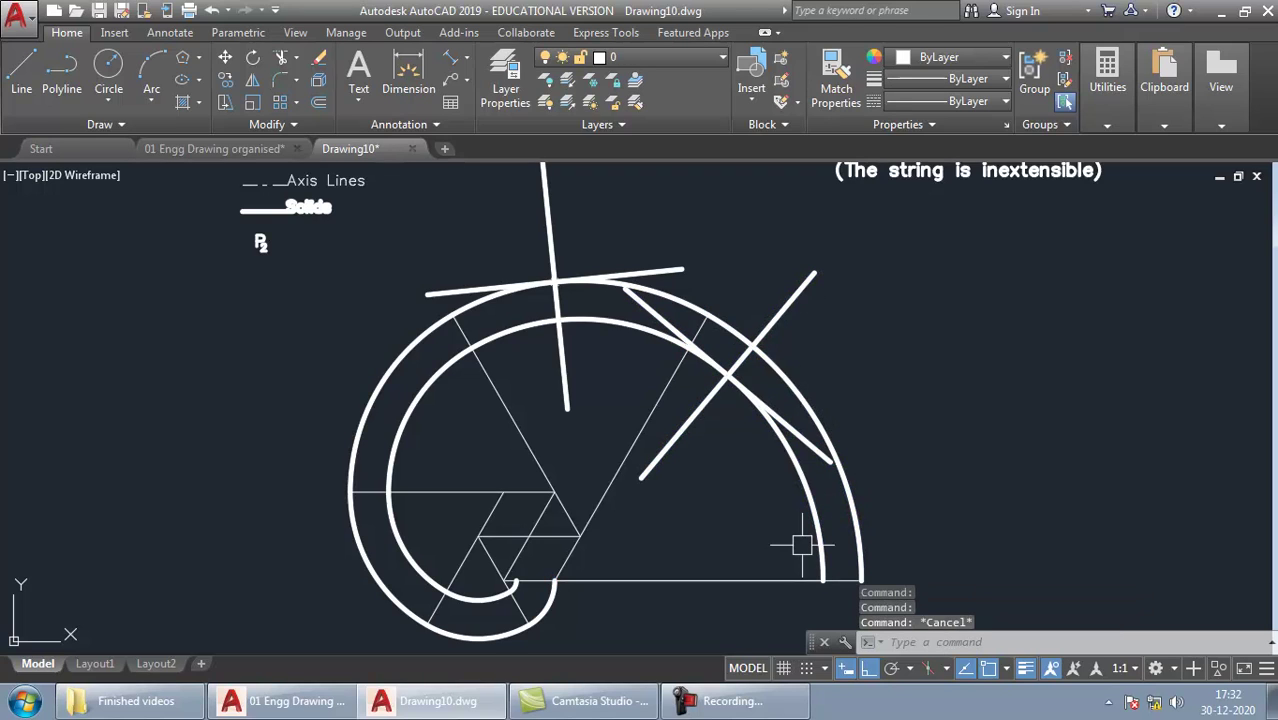
middle_drag(897, 270, 870, 277)
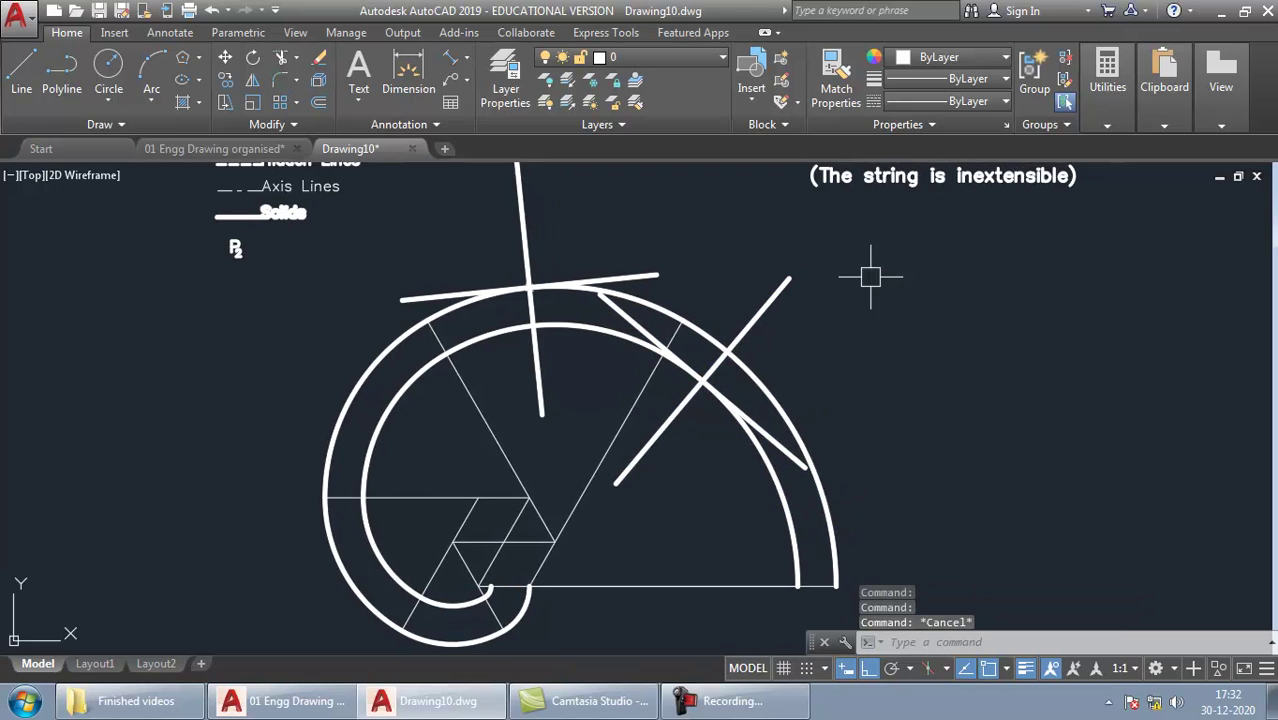